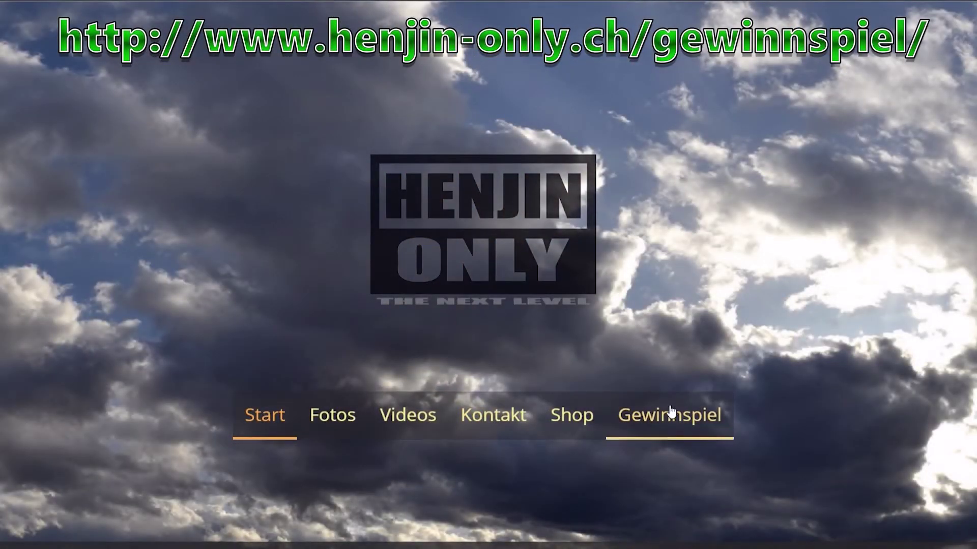
- Open Henjin Only's Gewinnspiel page and scroll through its eight downloadable source images and back
click(673, 413)
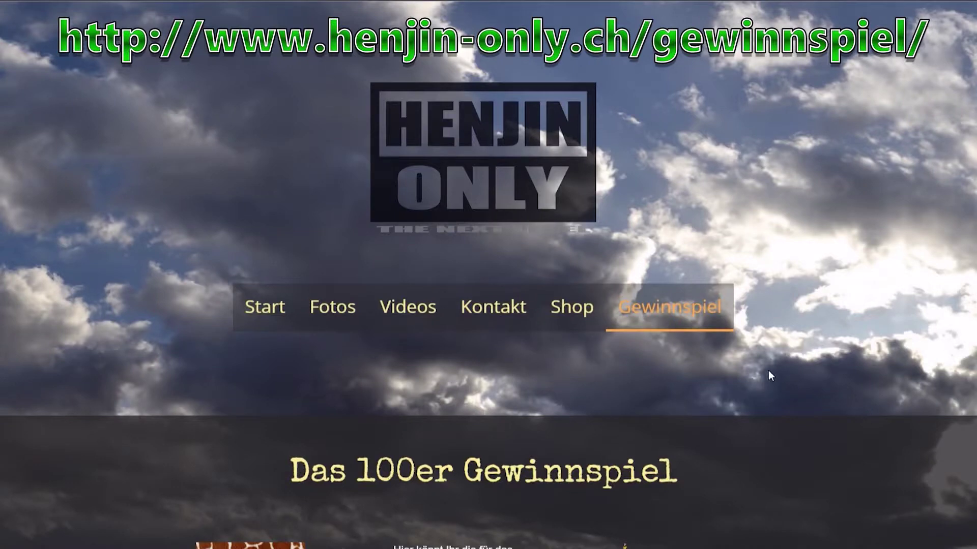
scroll(778, 351, down, 8)
scroll(805, 327, down, 4)
scroll(827, 327, down, 4)
scroll(837, 333, down, 3)
scroll(840, 333, down, 3)
scroll(837, 327, down, 3)
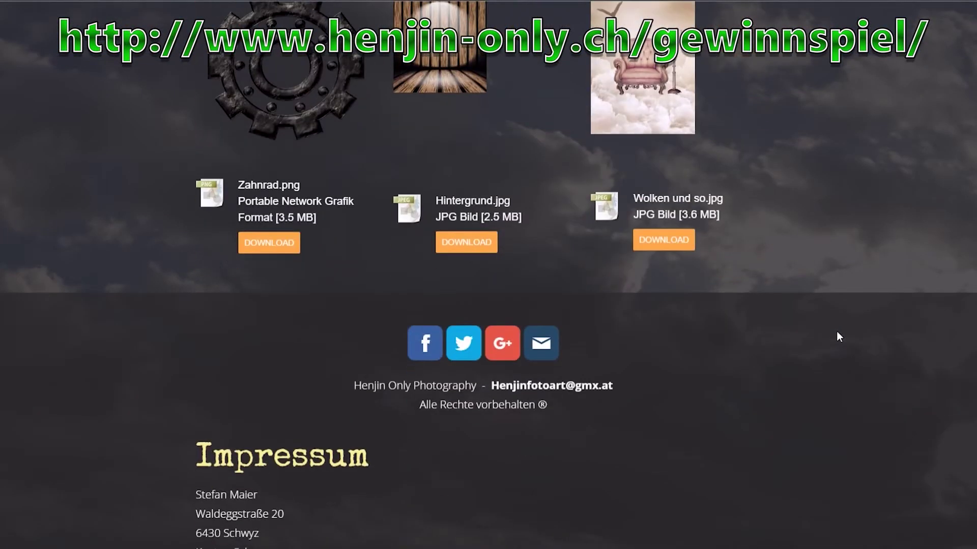
scroll(837, 331, up, 5)
scroll(836, 331, up, 3)
scroll(837, 337, up, 6)
scroll(852, 353, up, 5)
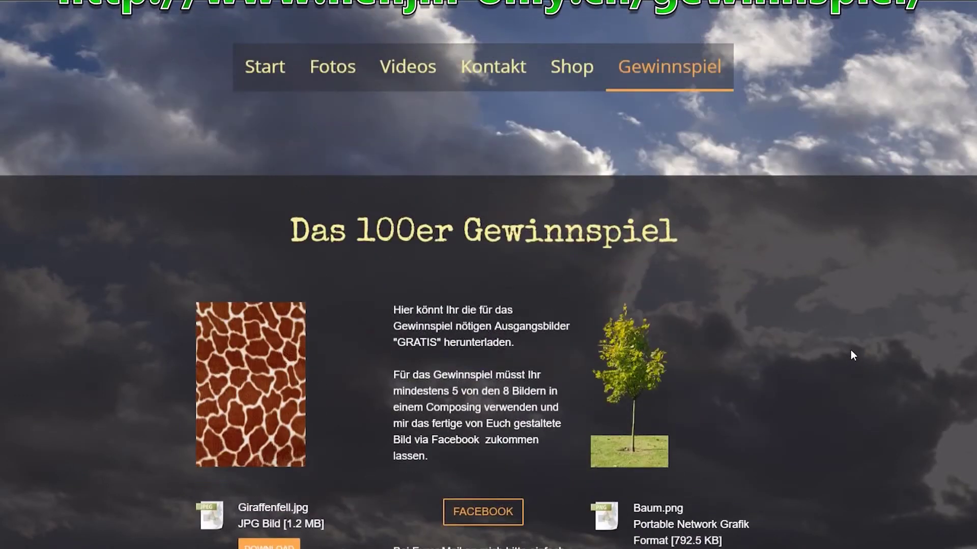
scroll(852, 354, up, 5)
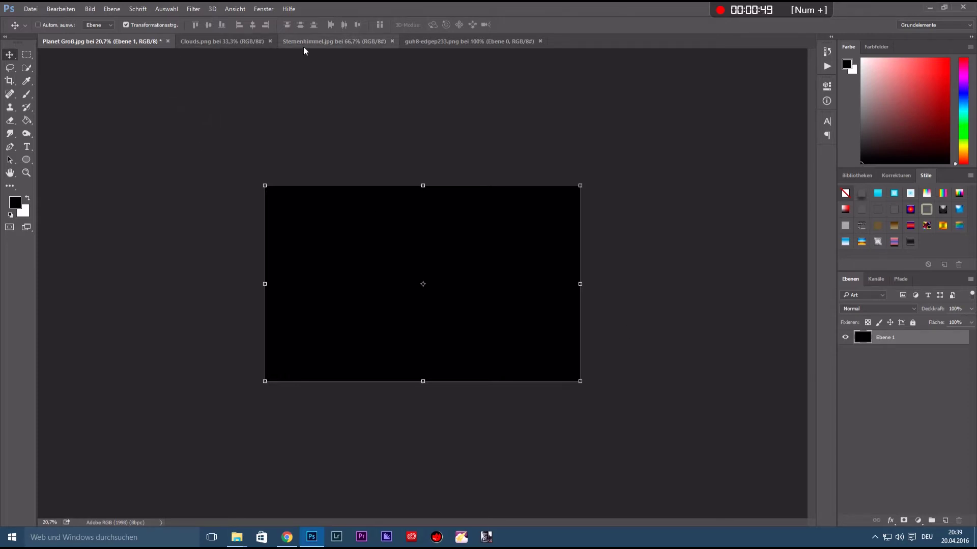
- Copy guh8-edgep233.png into Planet Groß as a new layer, close the map, and centre it
drag(436, 41, 549, 144)
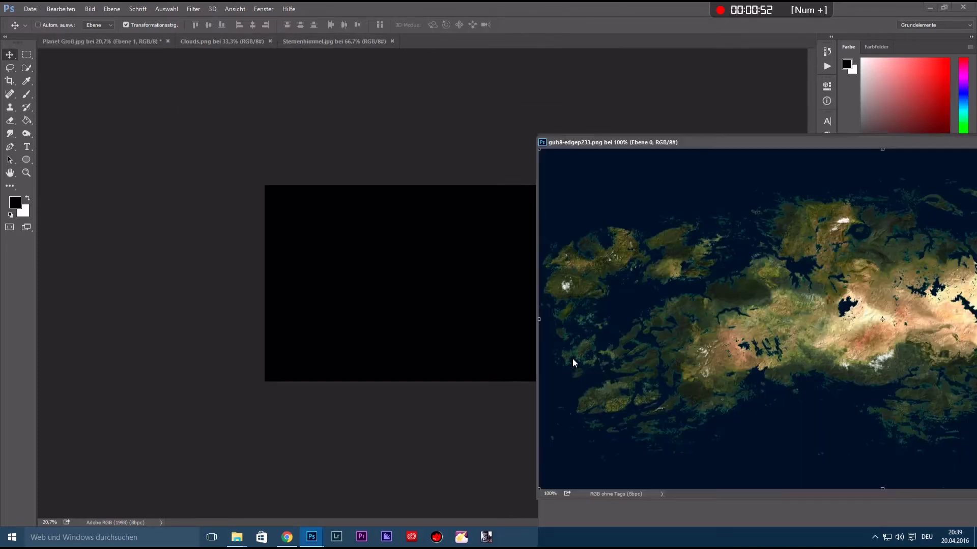
drag(689, 148, 537, 134)
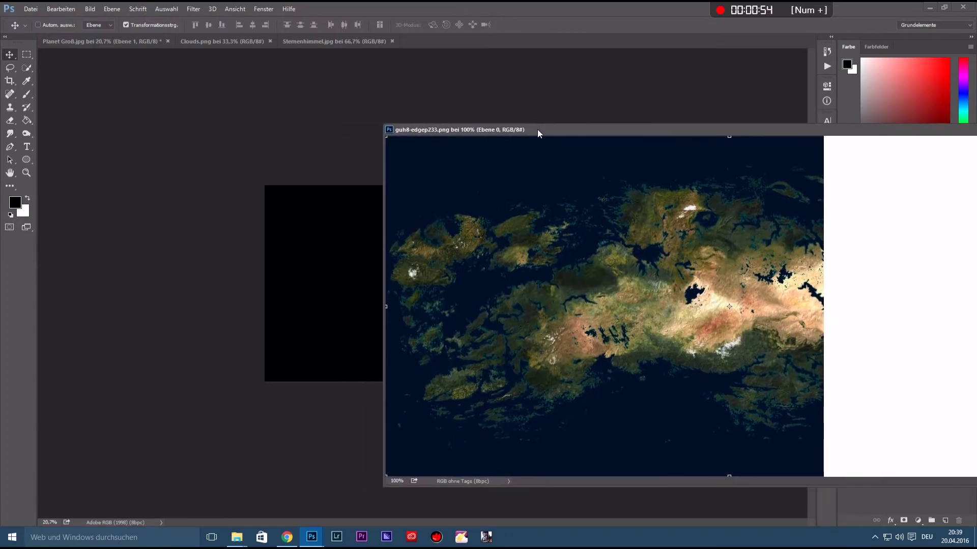
drag(592, 234, 351, 292)
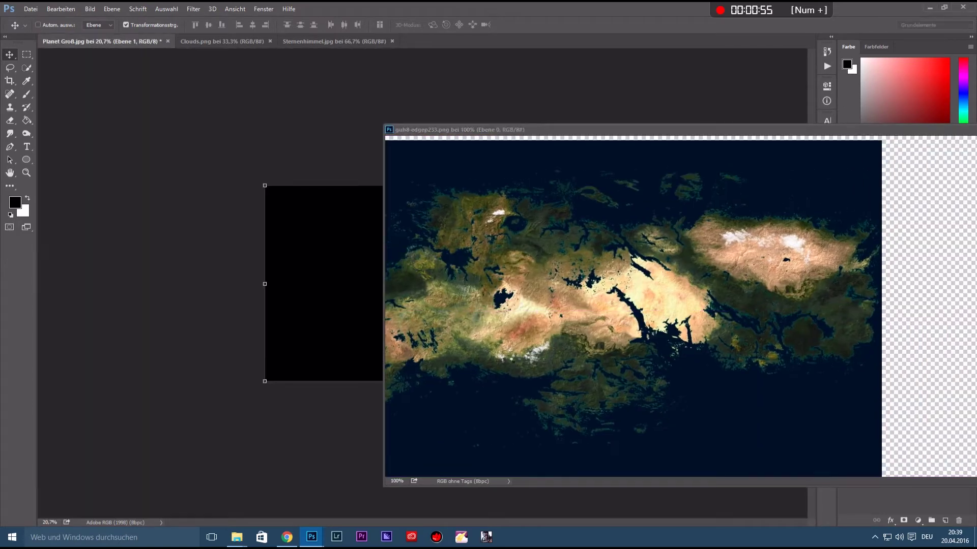
click(757, 141)
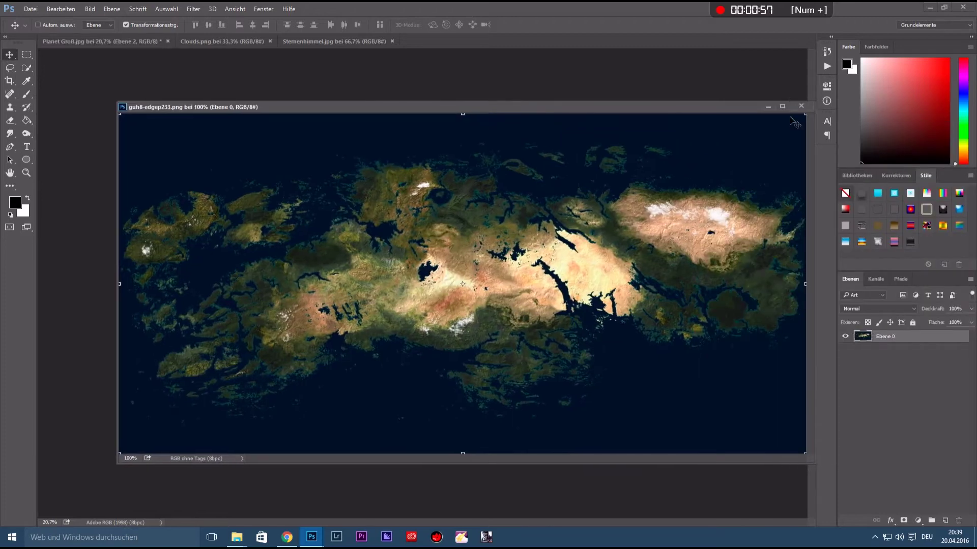
click(800, 106)
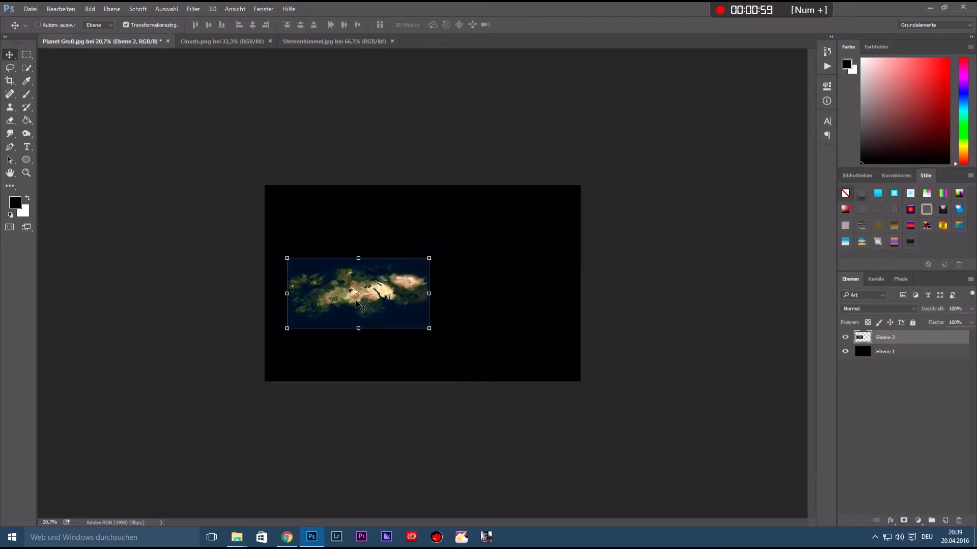
drag(356, 304, 402, 303)
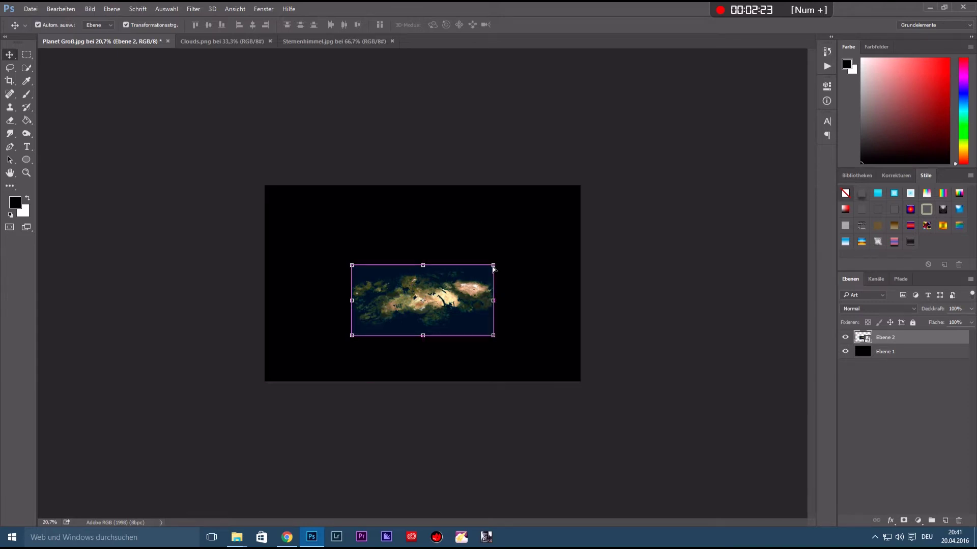
- Distort the map layer into a wide trapezoid, narrow on top and spilling past the canvas bottom
mouse_move(492, 264)
mouse_down()
mouse_move(507, 264)
mouse_move(475, 281)
mouse_up()
drag(352, 266, 373, 279)
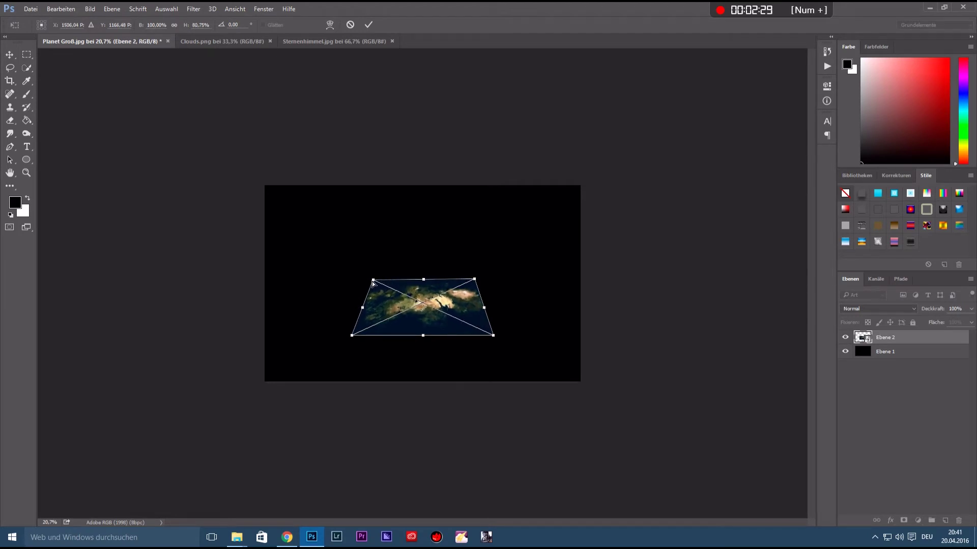
drag(474, 280, 471, 283)
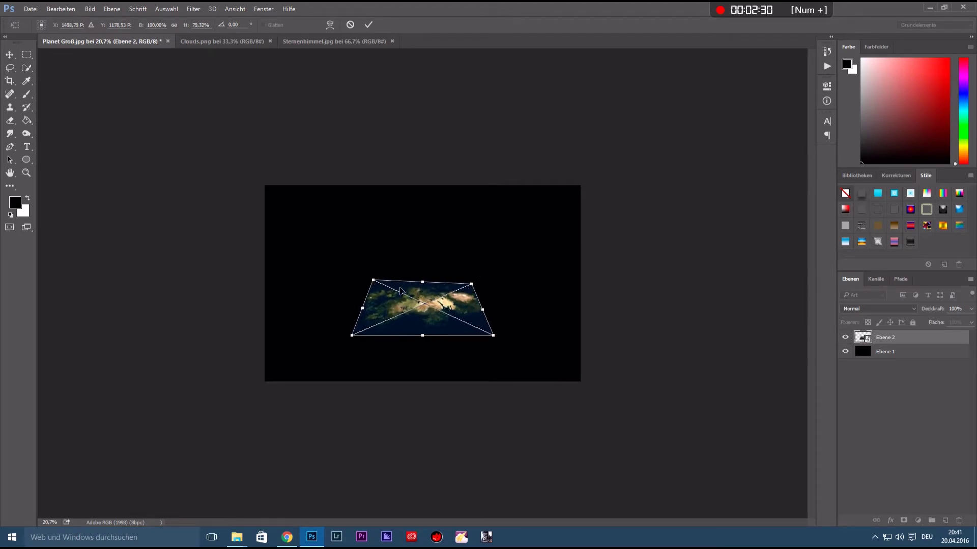
drag(373, 280, 373, 283)
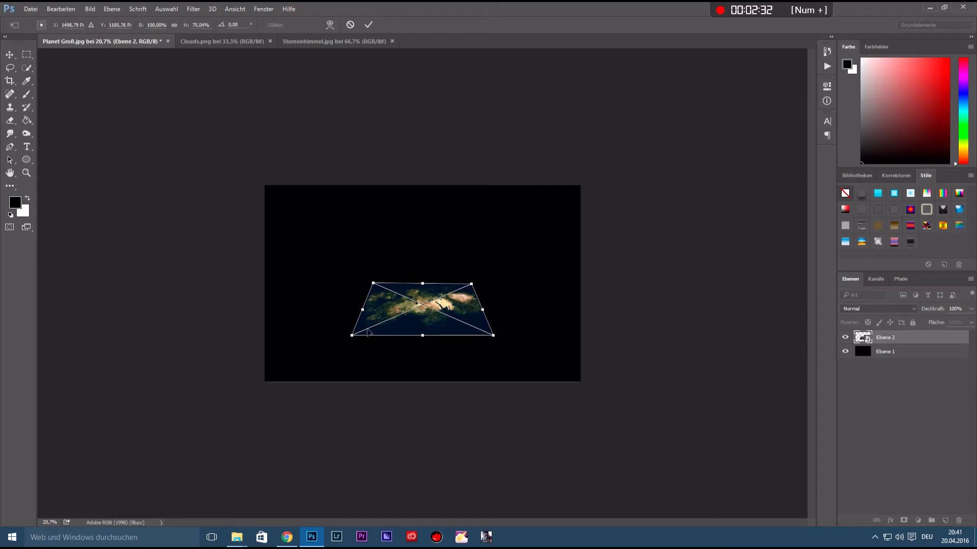
drag(349, 338, 238, 386)
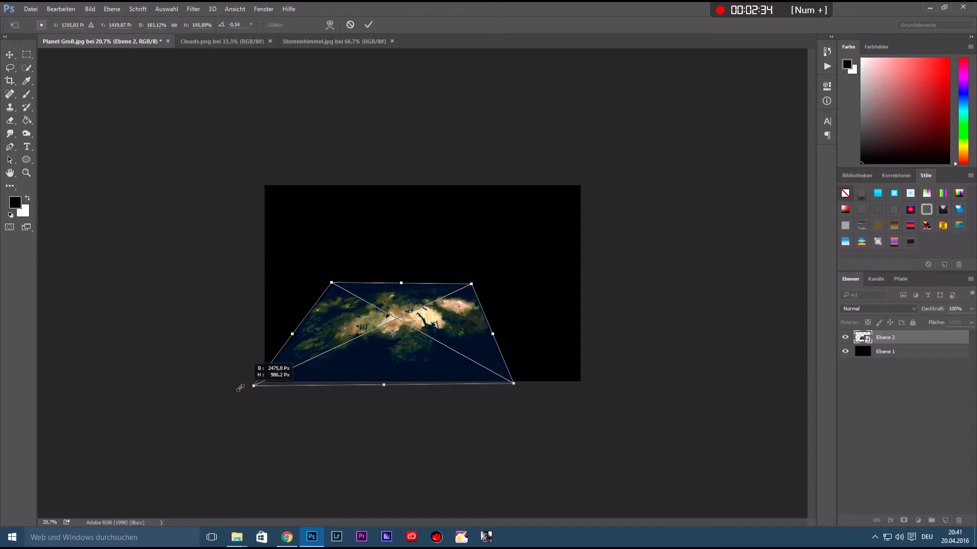
drag(511, 385, 647, 439)
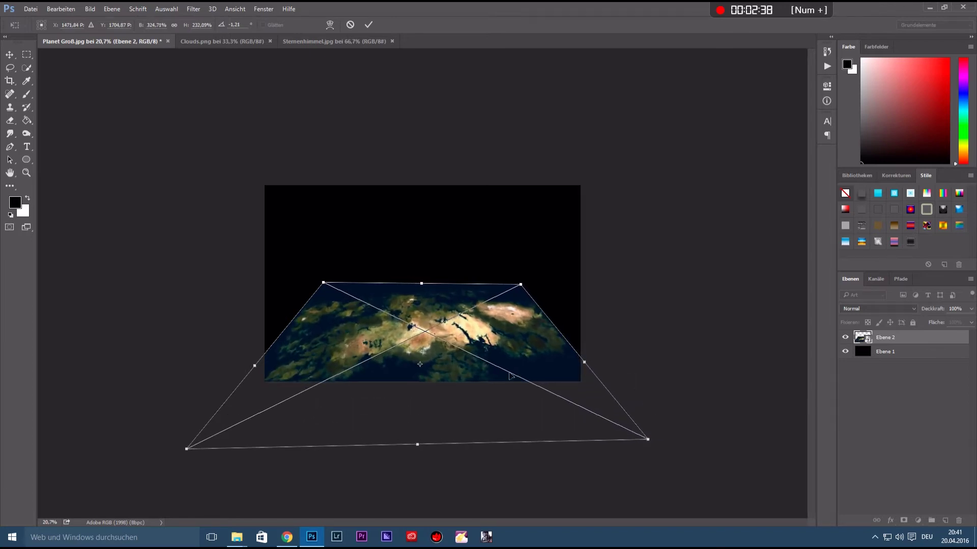
drag(522, 287, 505, 303)
drag(323, 284, 328, 302)
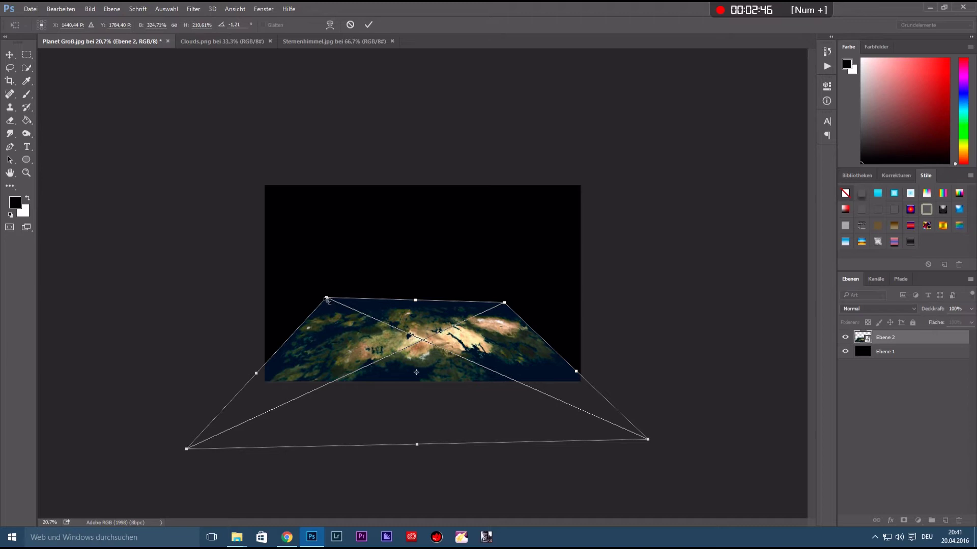
- Switch the transform to Warp and pull the map's corners and side edges far outward
click(329, 25)
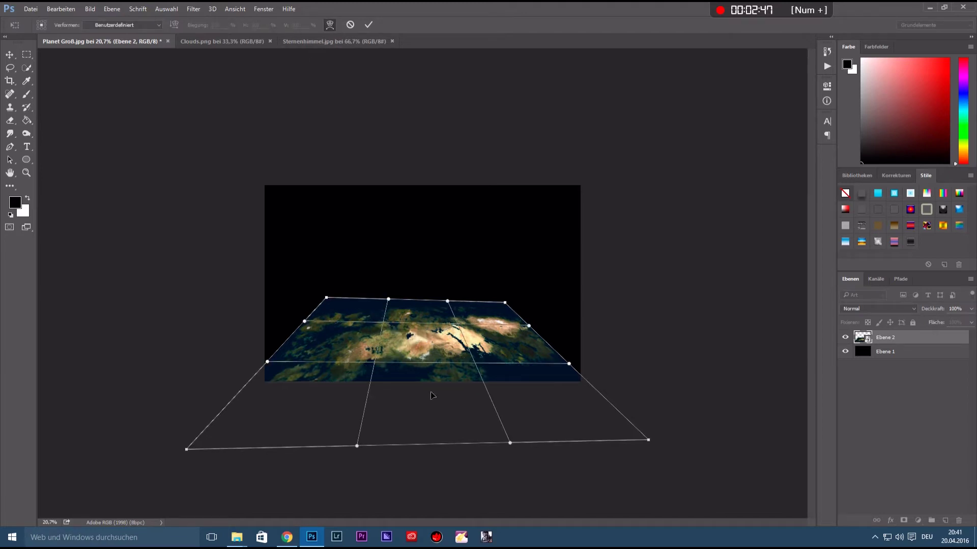
drag(505, 305, 640, 323)
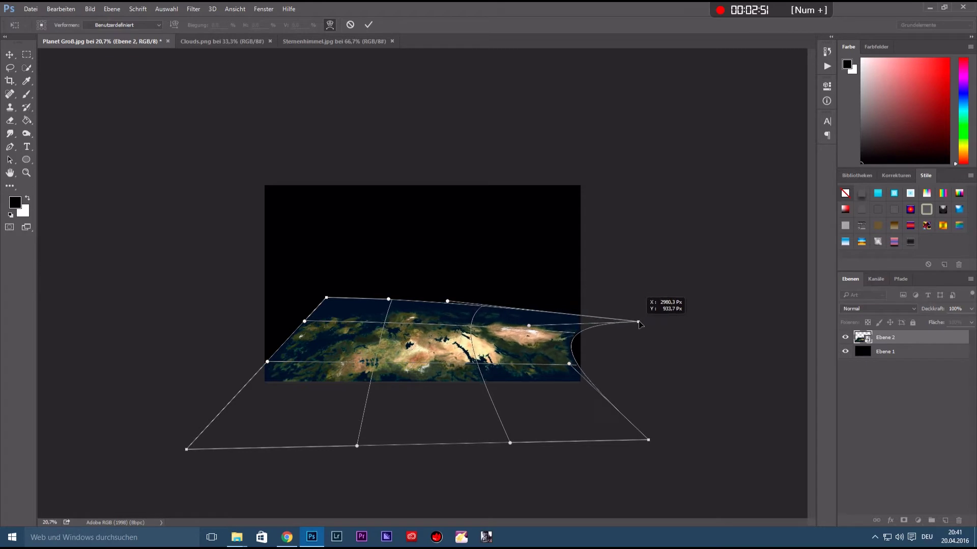
drag(570, 356, 598, 368)
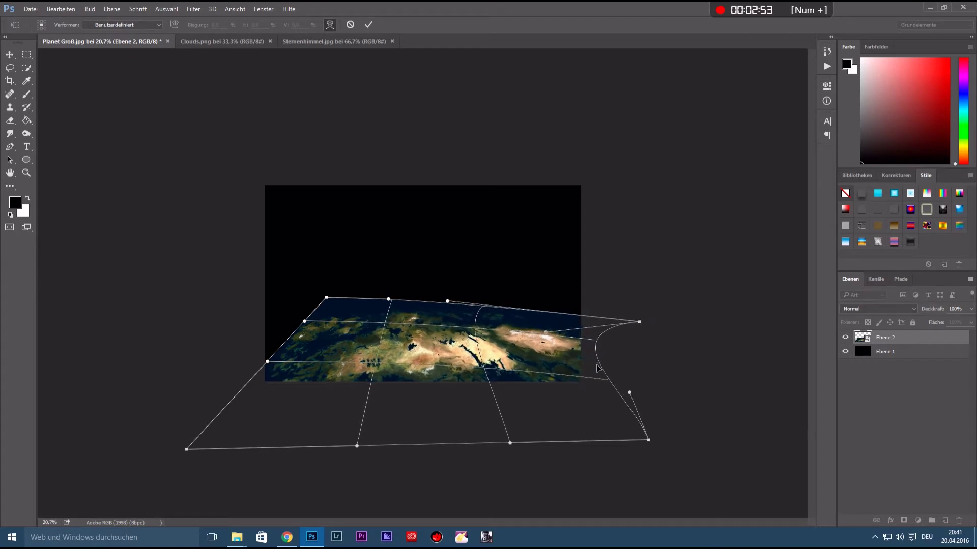
drag(326, 299, 253, 297)
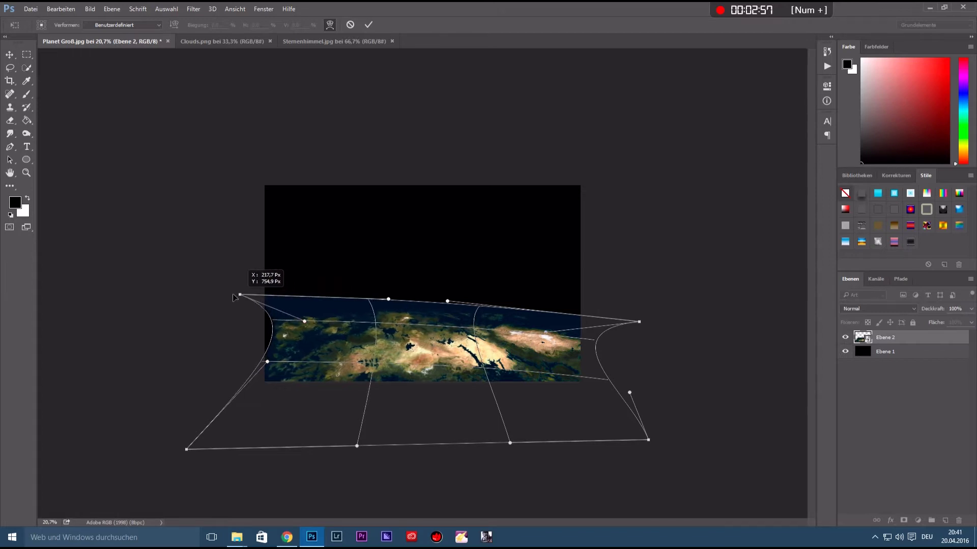
drag(253, 298, 217, 302)
drag(315, 346, 280, 346)
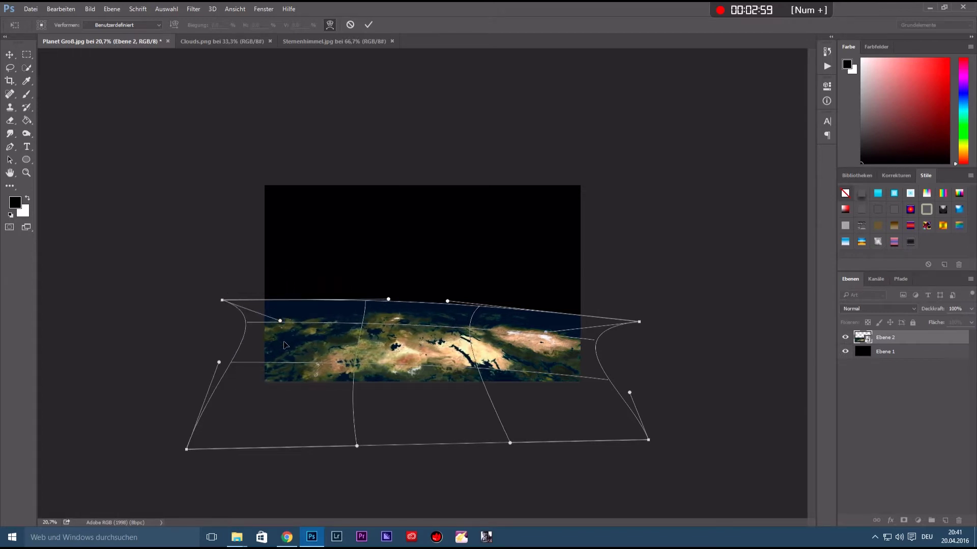
- Arch the map's top edge and interior into a curved planetary horizon and commit the warp
drag(416, 303, 417, 290)
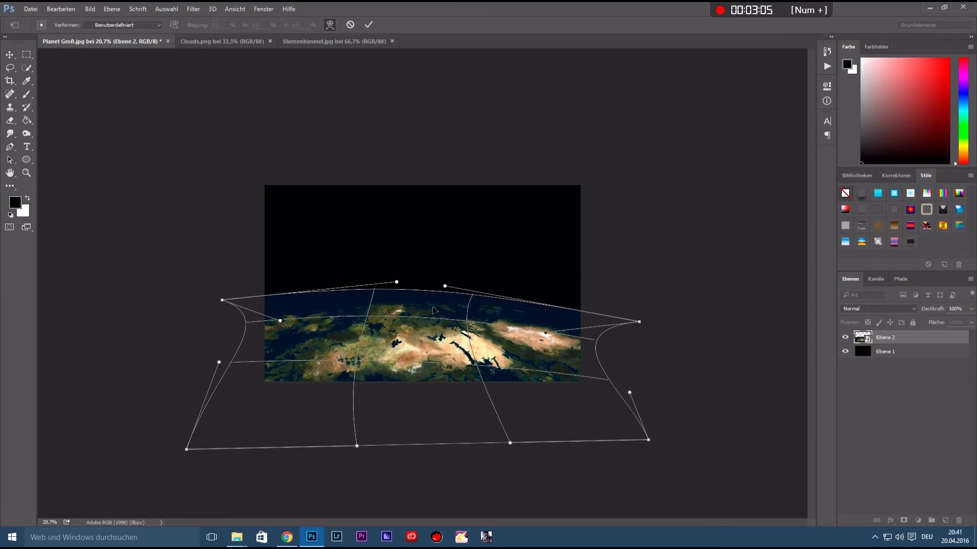
drag(458, 296, 466, 289)
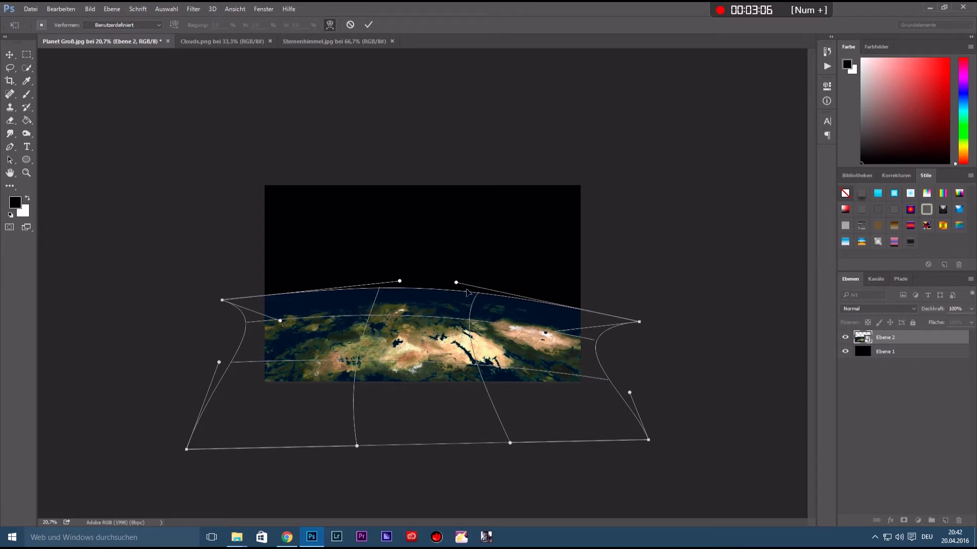
drag(440, 319, 440, 334)
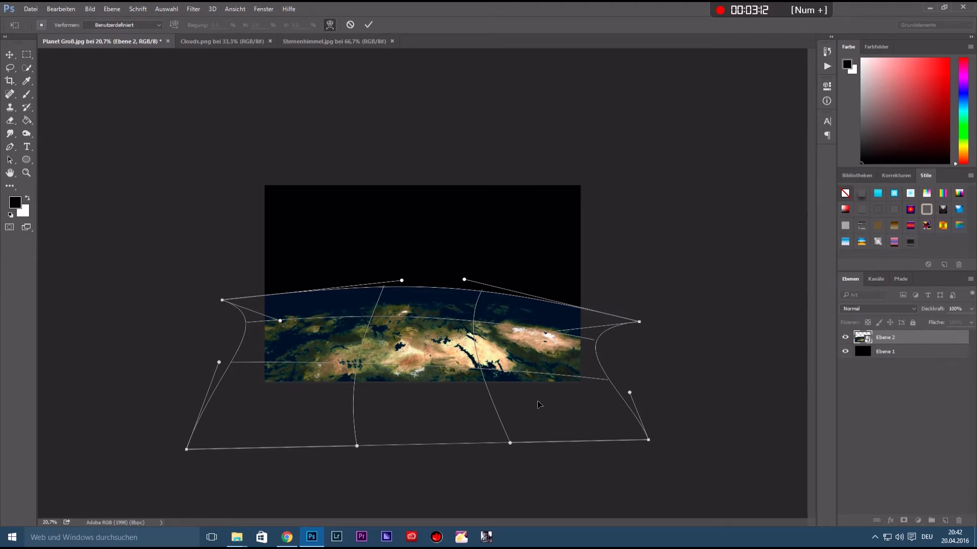
drag(433, 387, 435, 379)
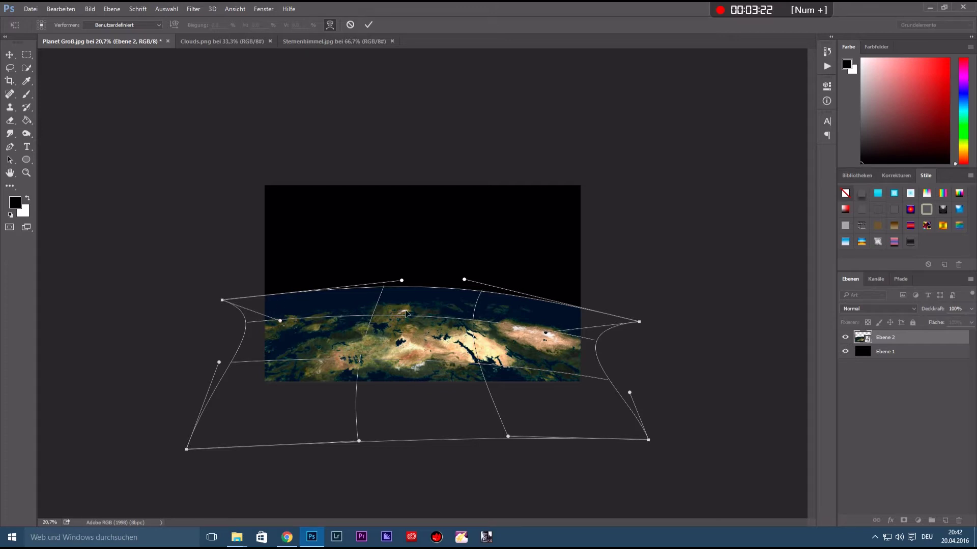
drag(416, 332, 423, 313)
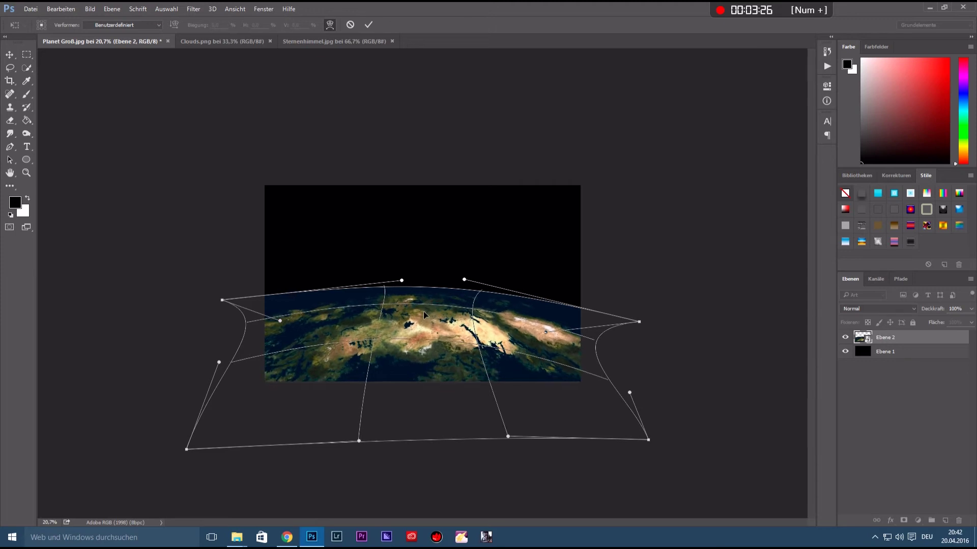
drag(421, 375, 427, 362)
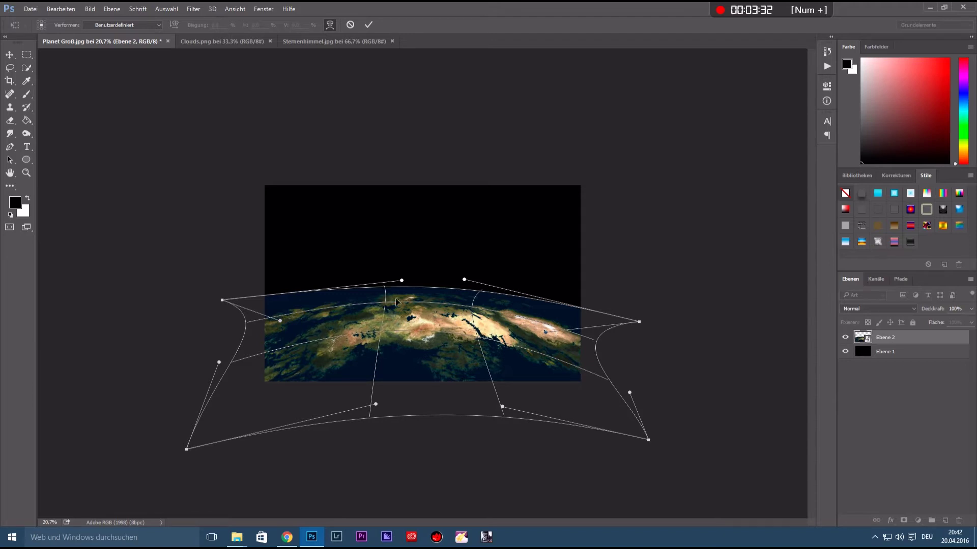
click(370, 25)
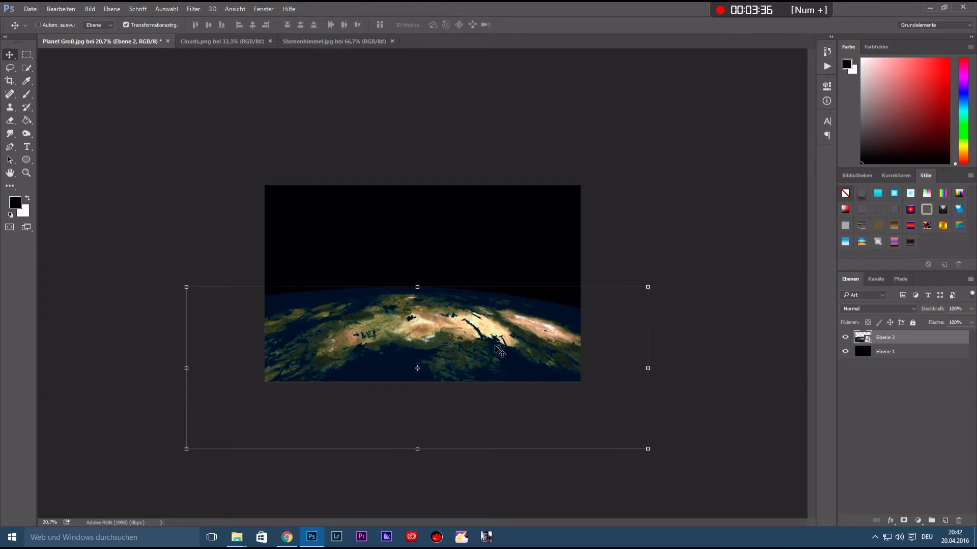
- Zoom in and apply Dynamik to the earth map, raising Sättigung and slightly lowering Dynamik
click(28, 175)
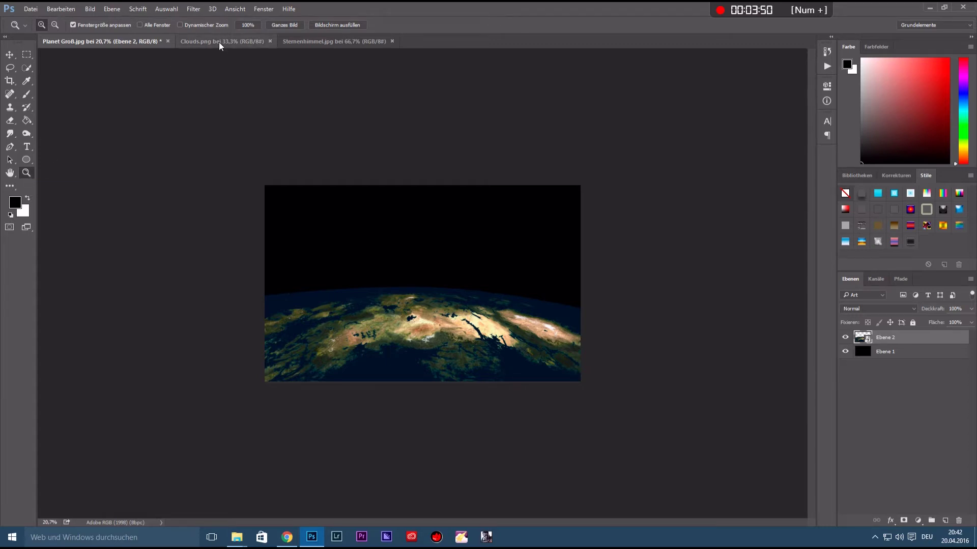
click(471, 343)
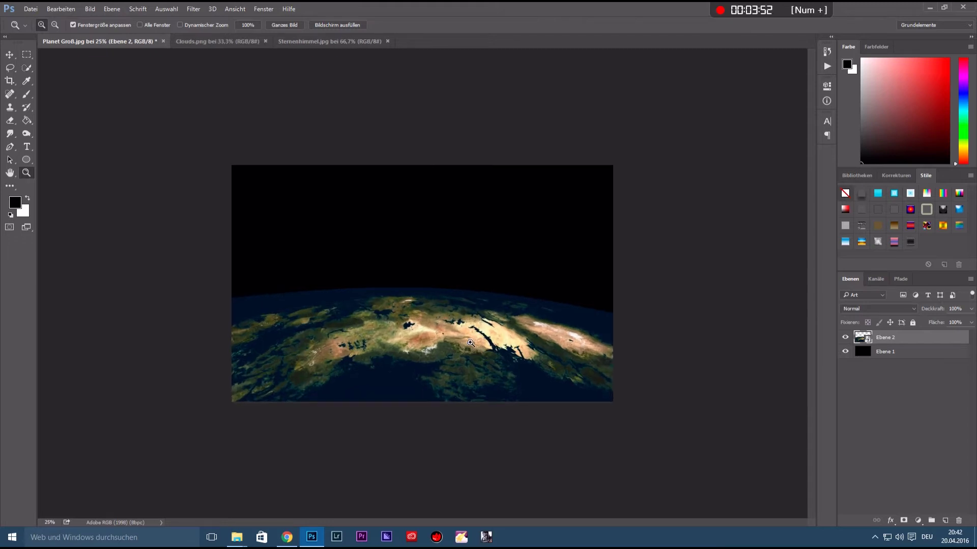
click(90, 9)
mouse_move(107, 34)
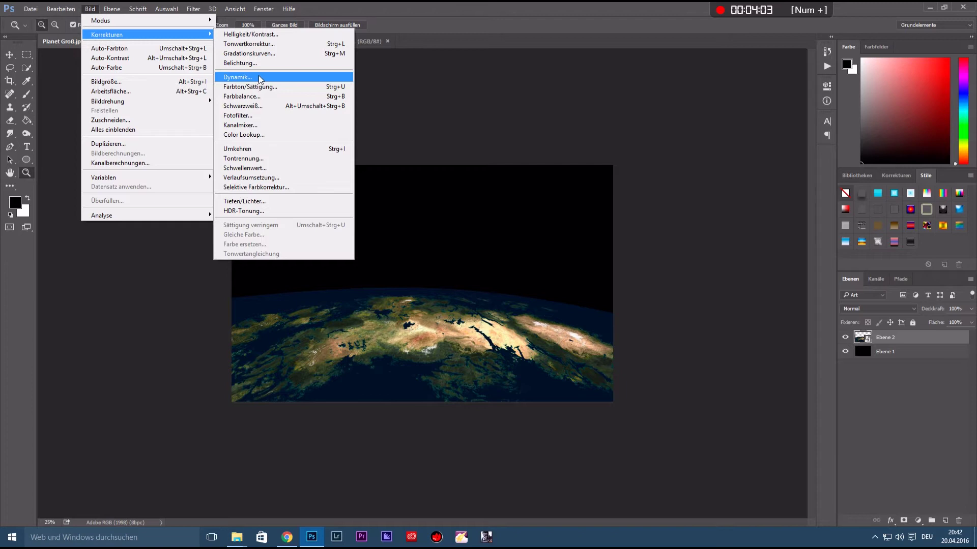
click(260, 79)
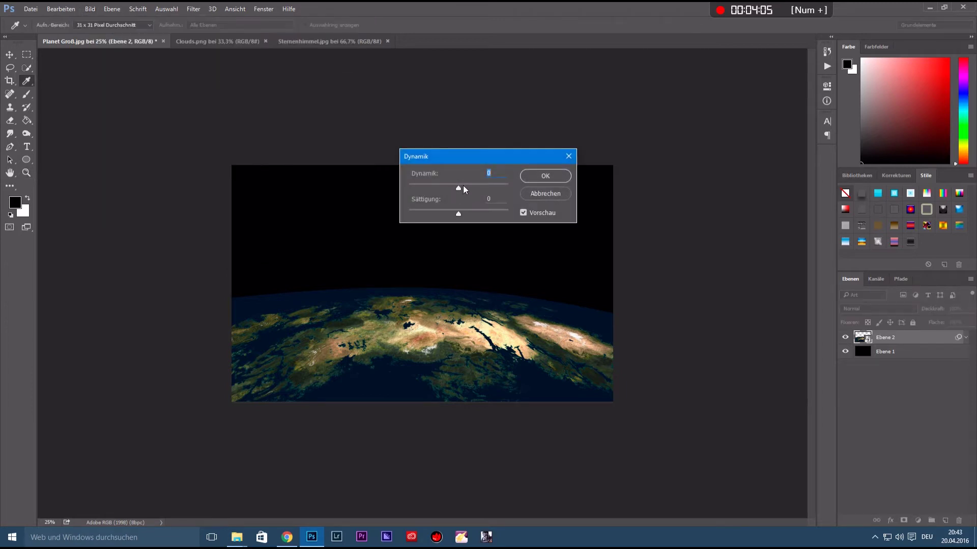
drag(481, 153, 673, 157)
drag(651, 217, 668, 217)
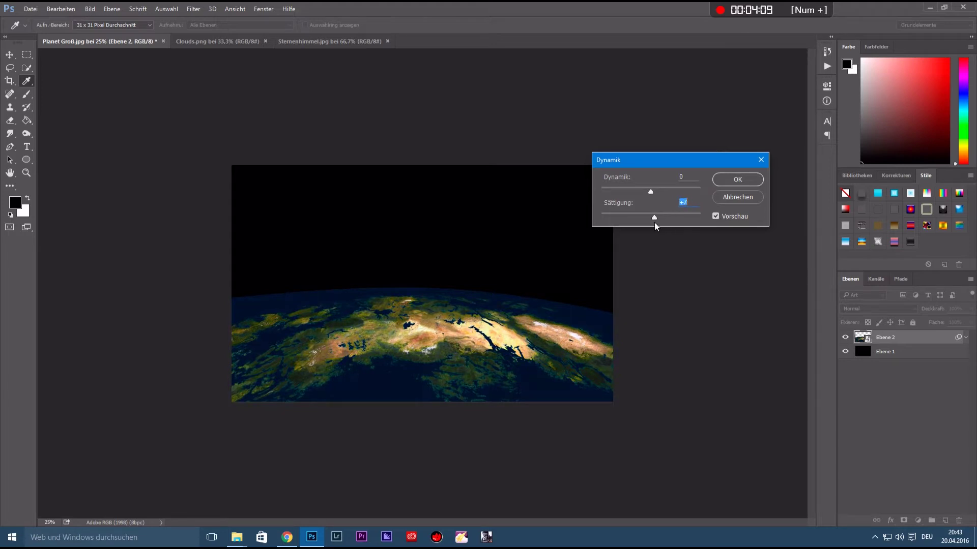
drag(651, 192, 630, 196)
drag(643, 194, 642, 194)
click(733, 182)
key(z)
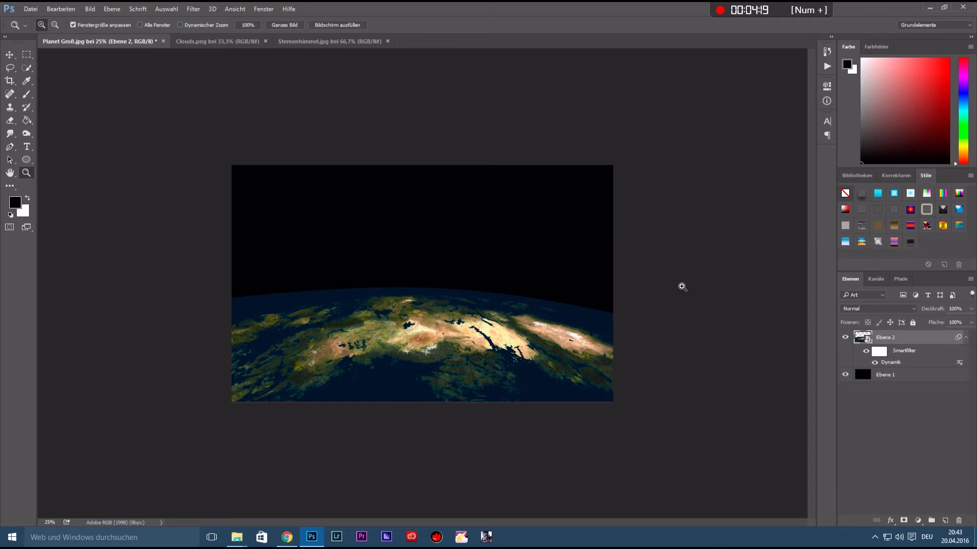
- Copy Clouds.png into the planet document as a layer, close its window, and position it over the earth
click(215, 41)
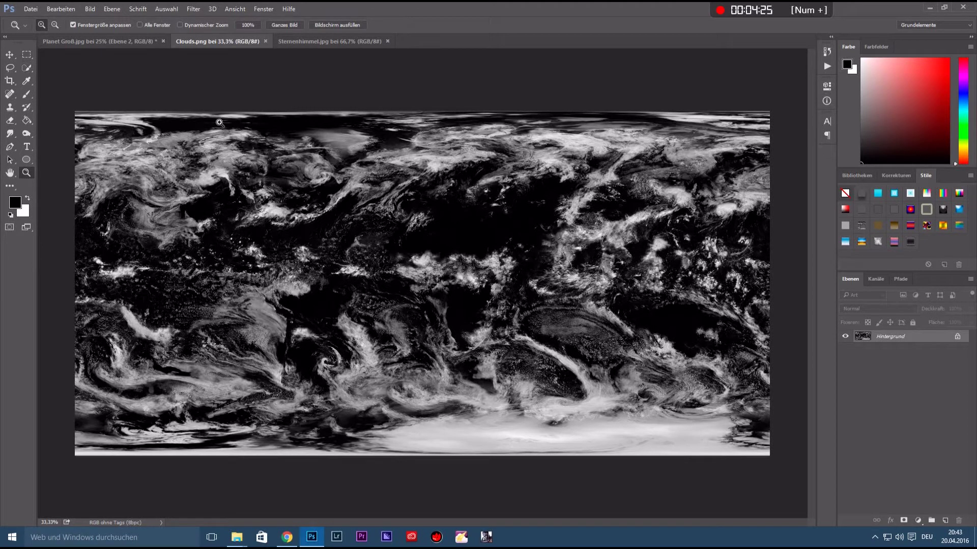
drag(219, 42, 592, 314)
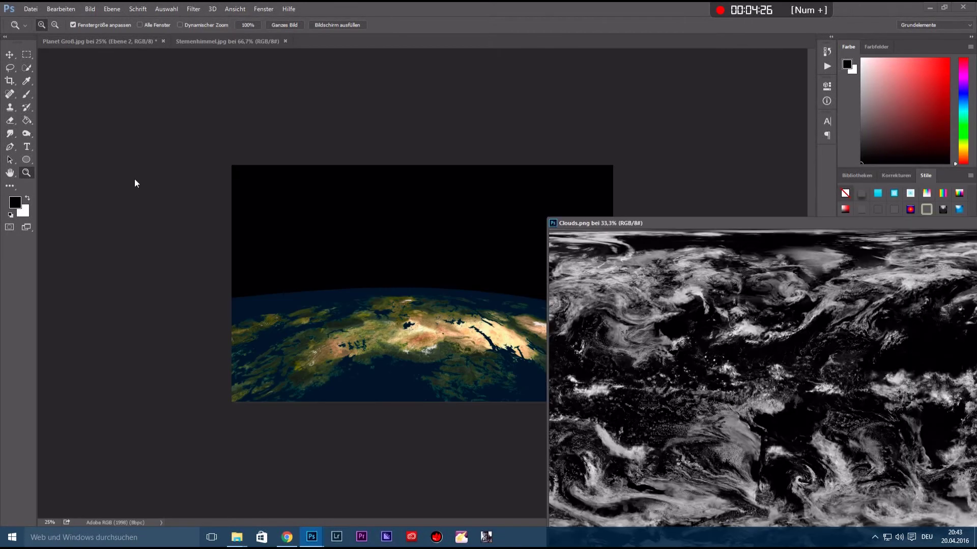
click(9, 54)
click(59, 56)
drag(585, 343, 483, 376)
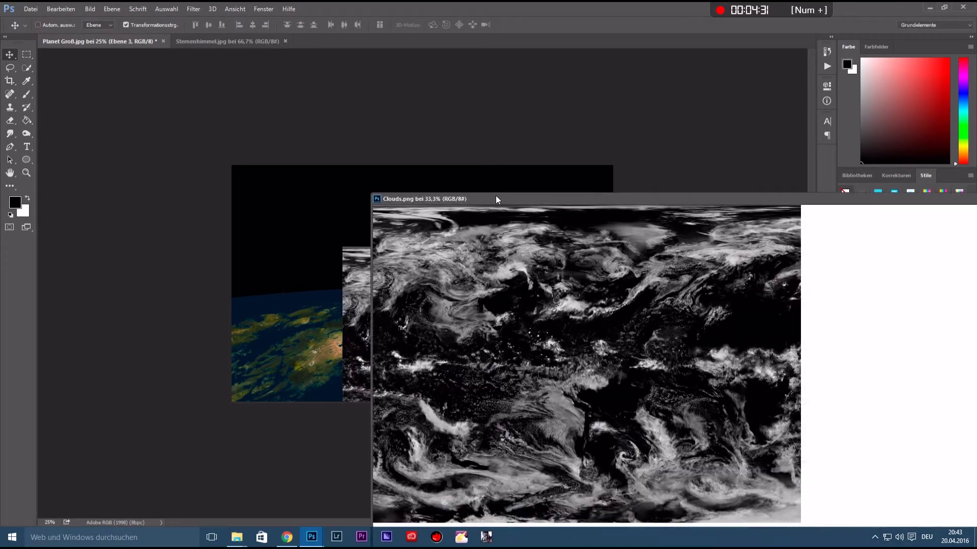
drag(705, 232, 273, 137)
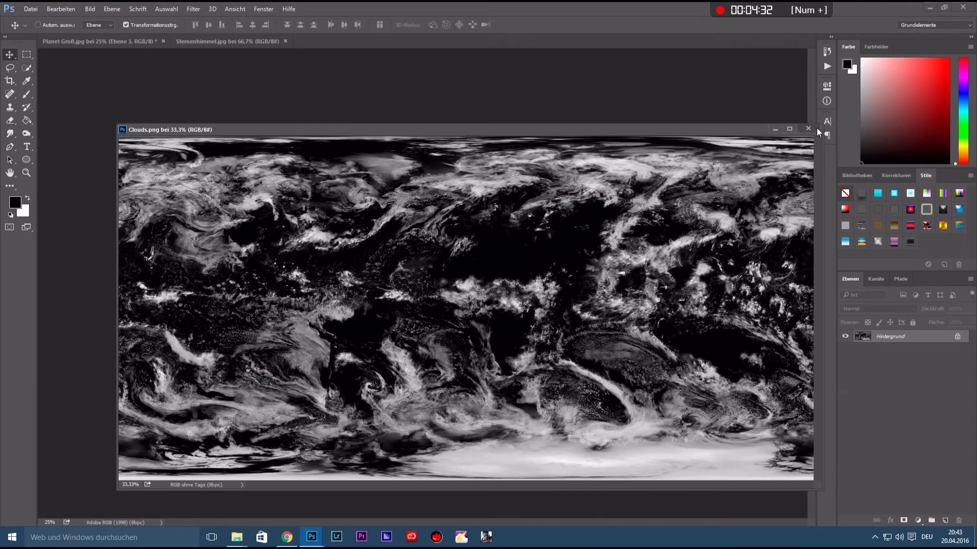
click(807, 128)
mouse_move(484, 354)
mouse_down()
mouse_move(359, 322)
mouse_move(356, 330)
mouse_up()
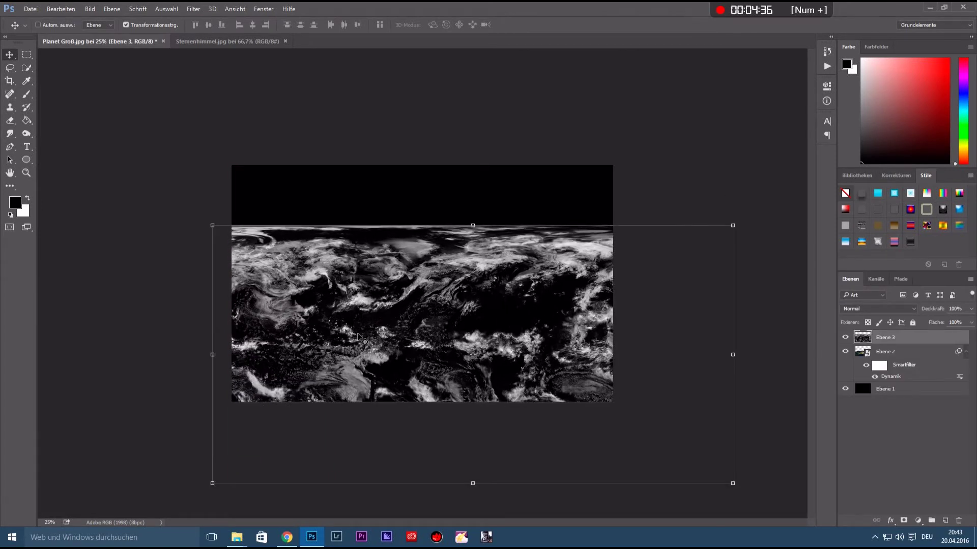
- Lower the cloud layer's opacity, convert it to a smart object, and scale it to canvas width
drag(930, 313, 914, 315)
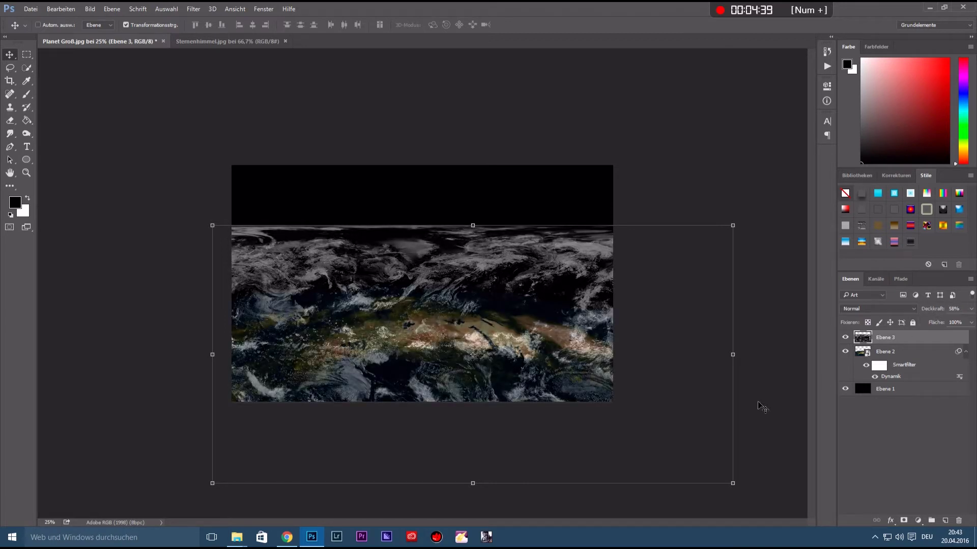
right_click(906, 344)
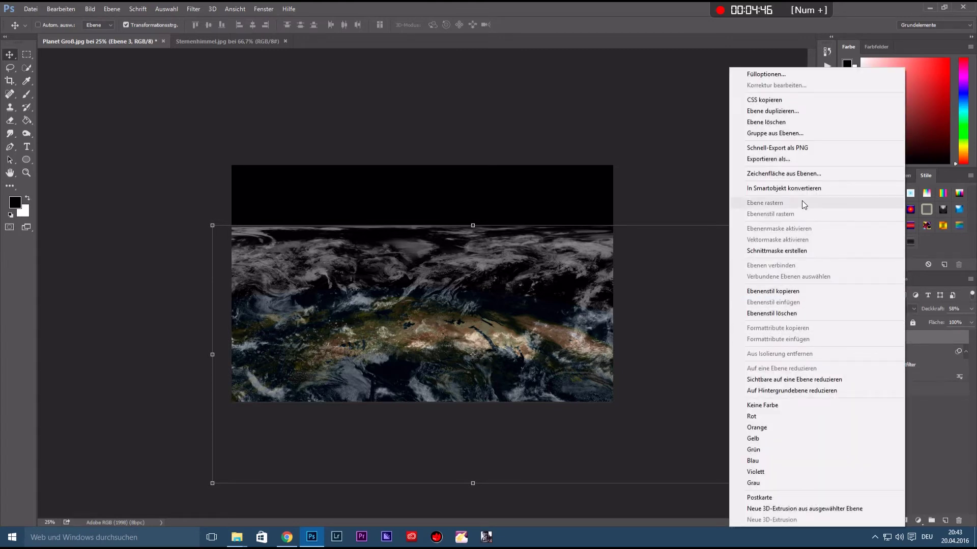
click(787, 189)
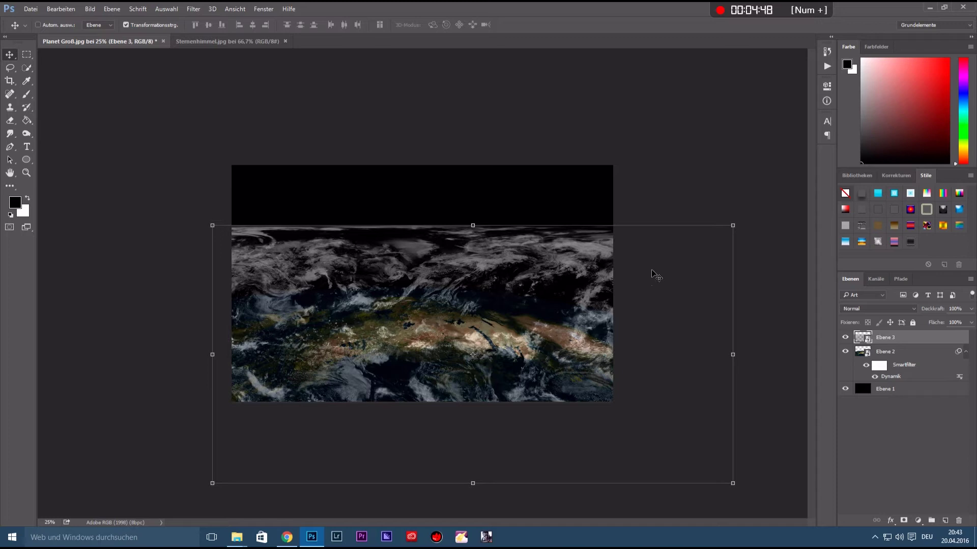
drag(342, 328, 349, 343)
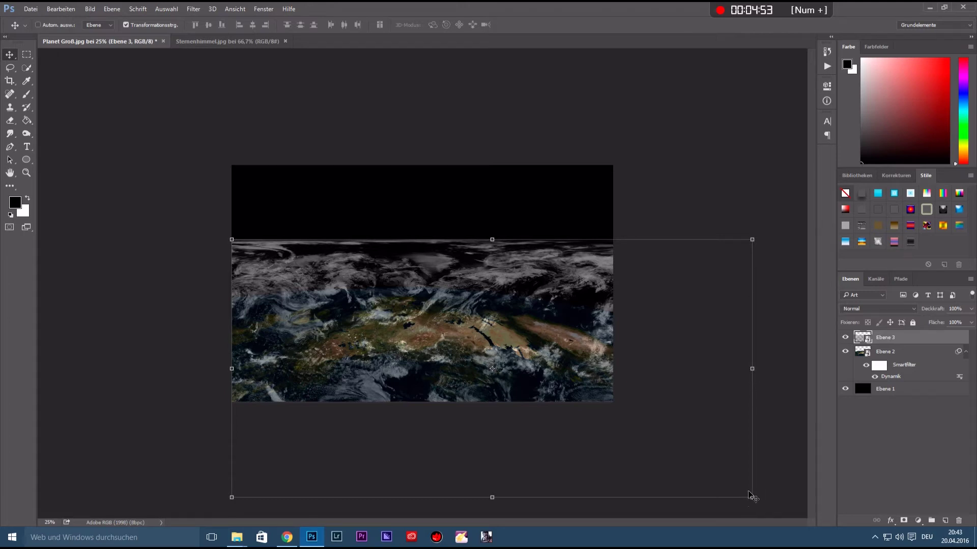
drag(752, 498, 614, 401)
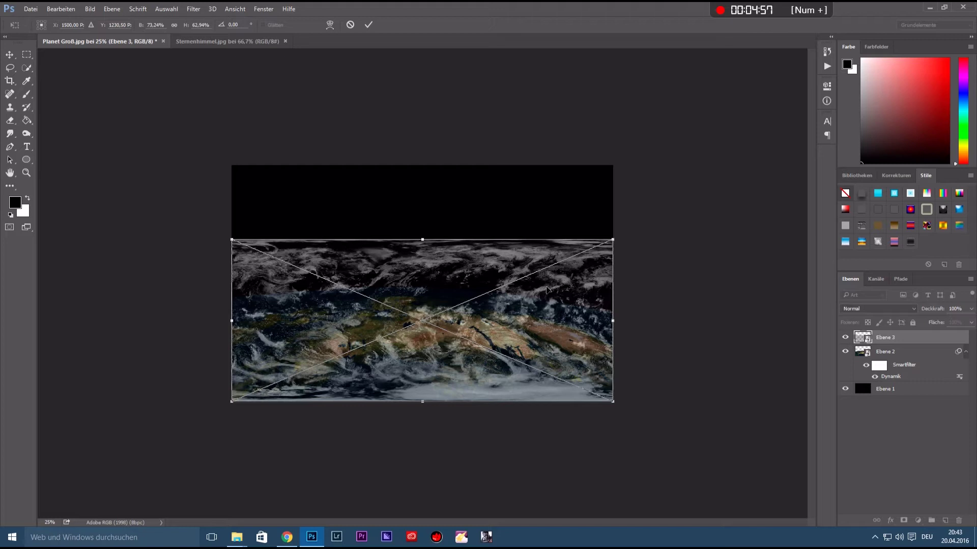
- Warp the cloud layer to curve along the earth's horizon and commit the warp
click(329, 24)
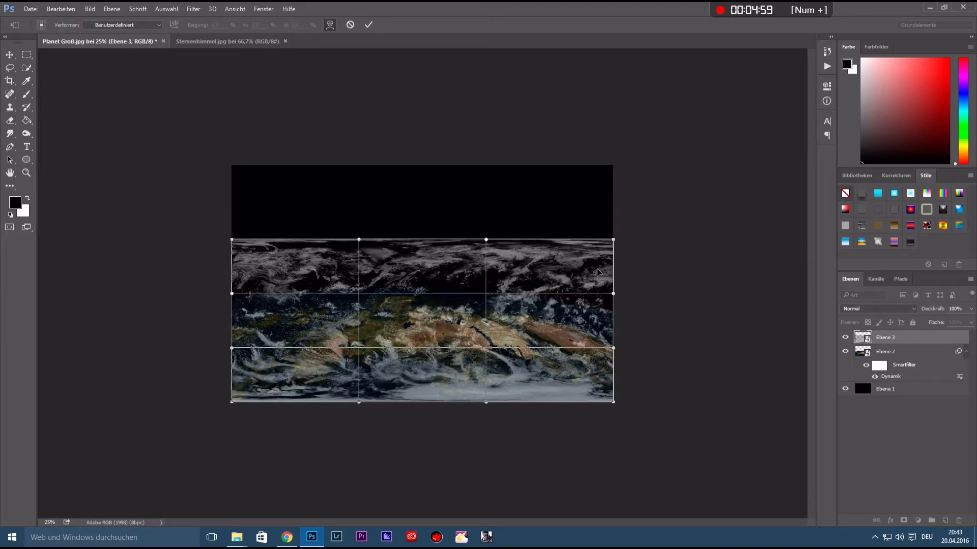
mouse_move(613, 239)
mouse_down()
mouse_move(632, 262)
mouse_move(634, 298)
mouse_move(658, 325)
mouse_up()
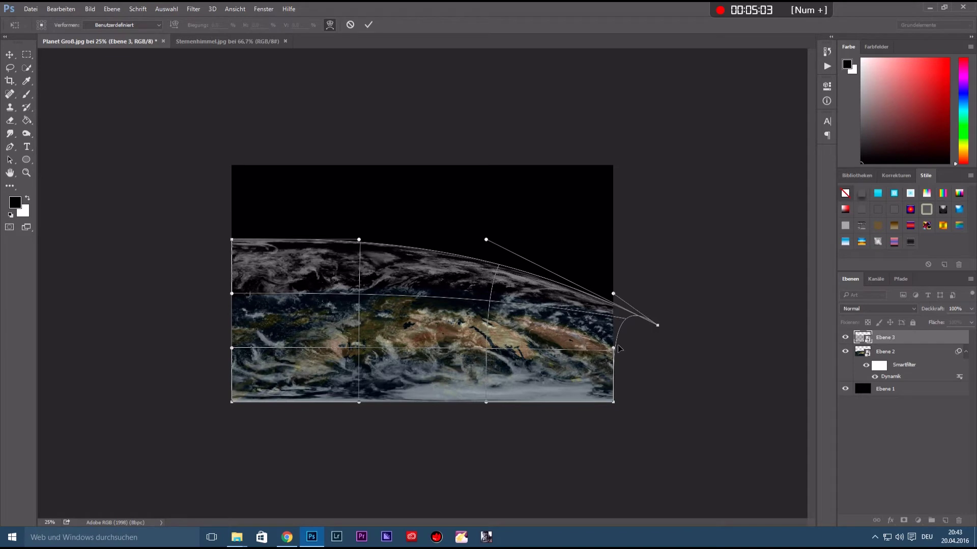
drag(633, 388, 652, 476)
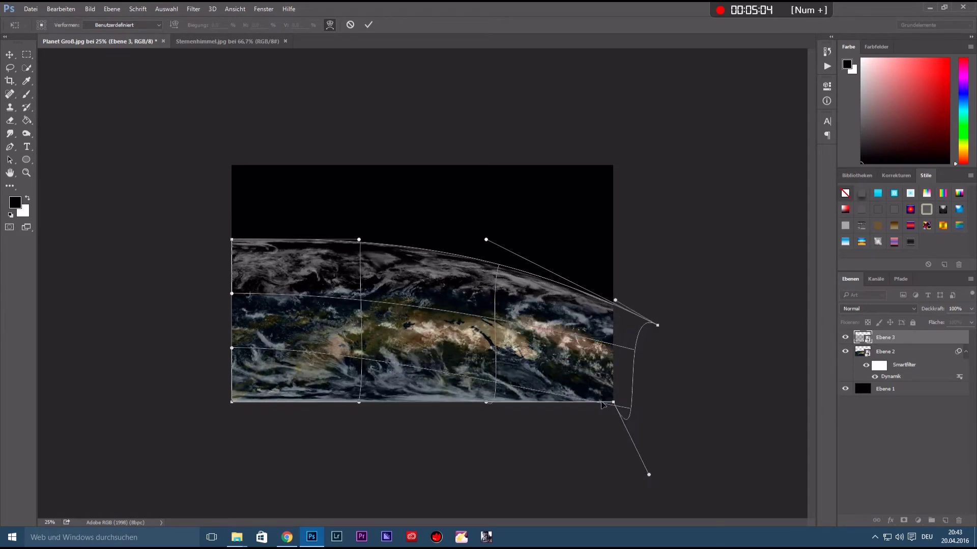
drag(311, 291, 258, 324)
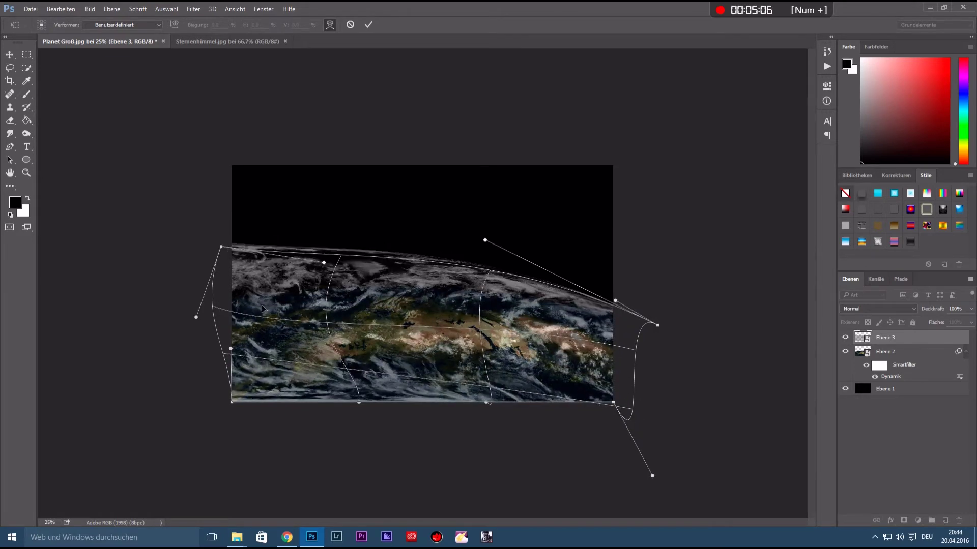
drag(215, 254, 169, 299)
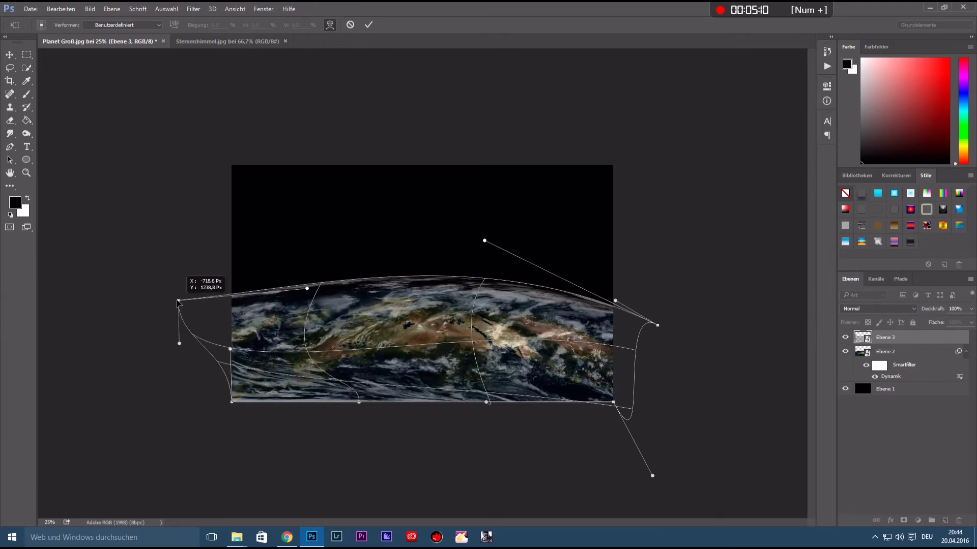
drag(477, 325, 424, 325)
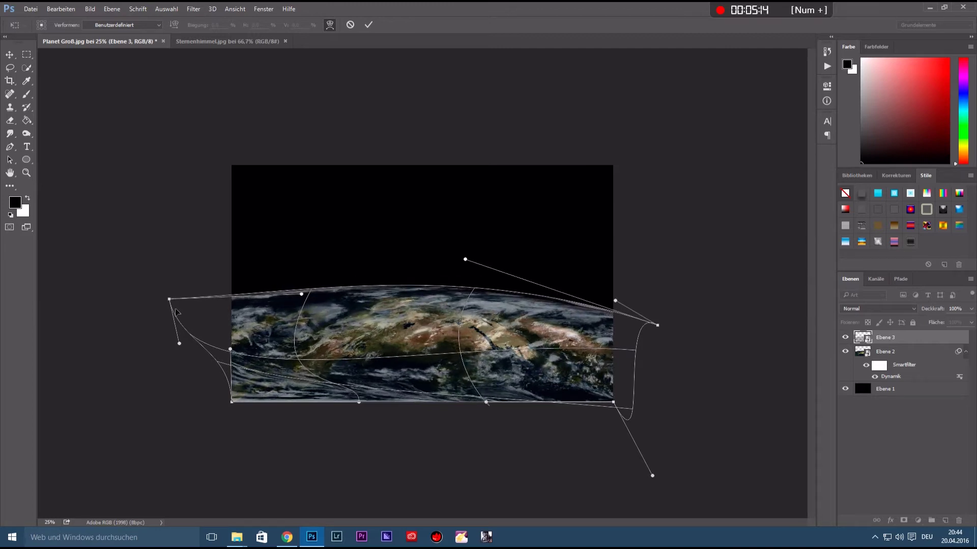
drag(179, 344, 188, 358)
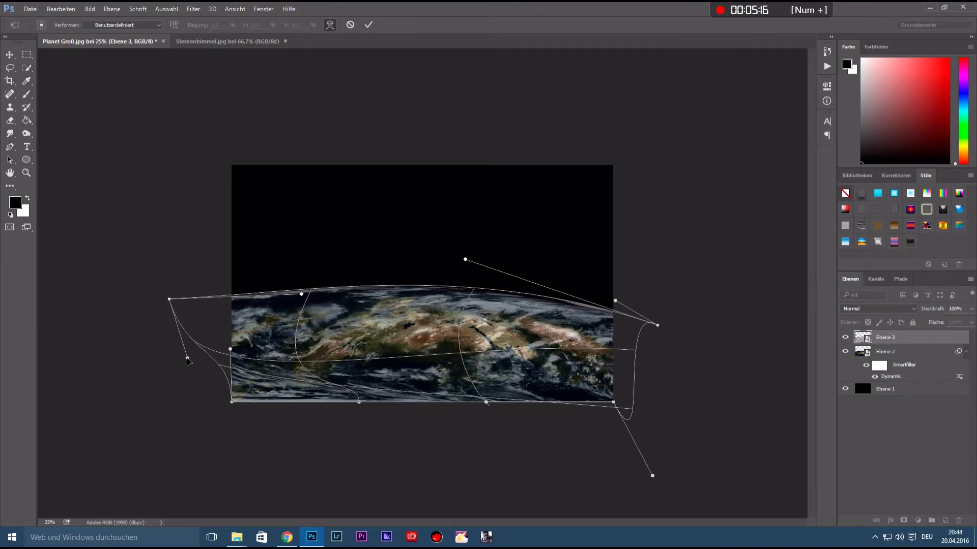
mouse_move(658, 325)
mouse_down()
mouse_move(662, 345)
mouse_move(669, 331)
mouse_up()
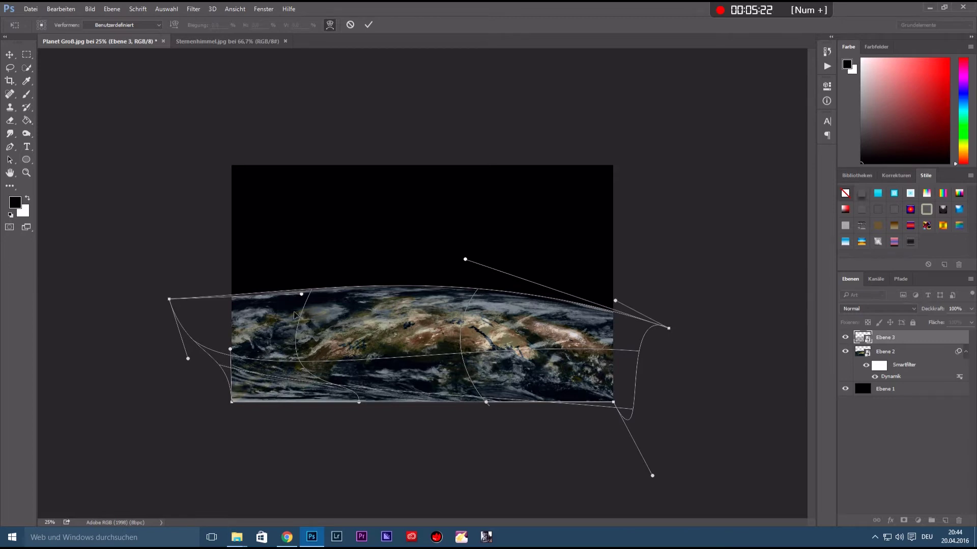
drag(170, 301, 168, 305)
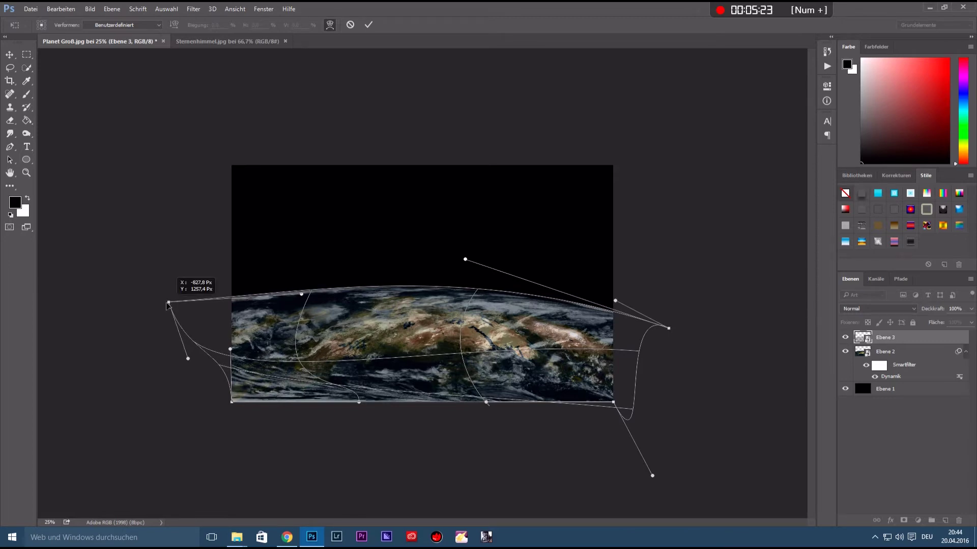
drag(188, 359, 186, 362)
click(368, 25)
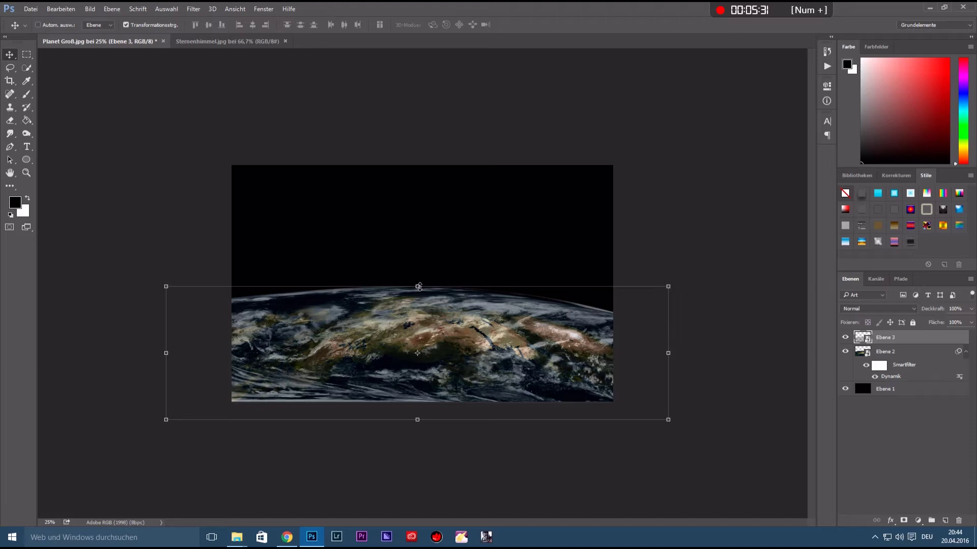
- Stretch the cloud layer slightly taller downward and commit the transform
drag(419, 287, 416, 286)
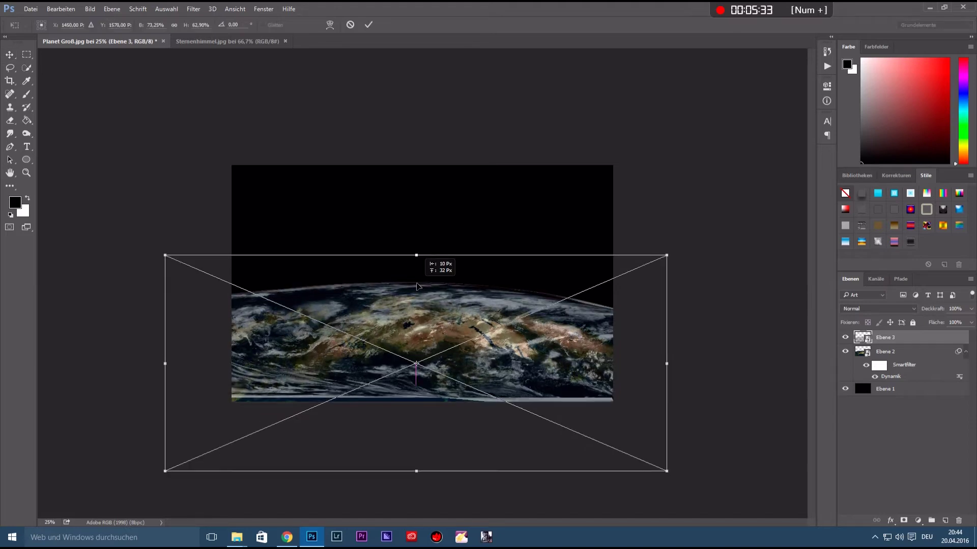
drag(416, 473, 417, 485)
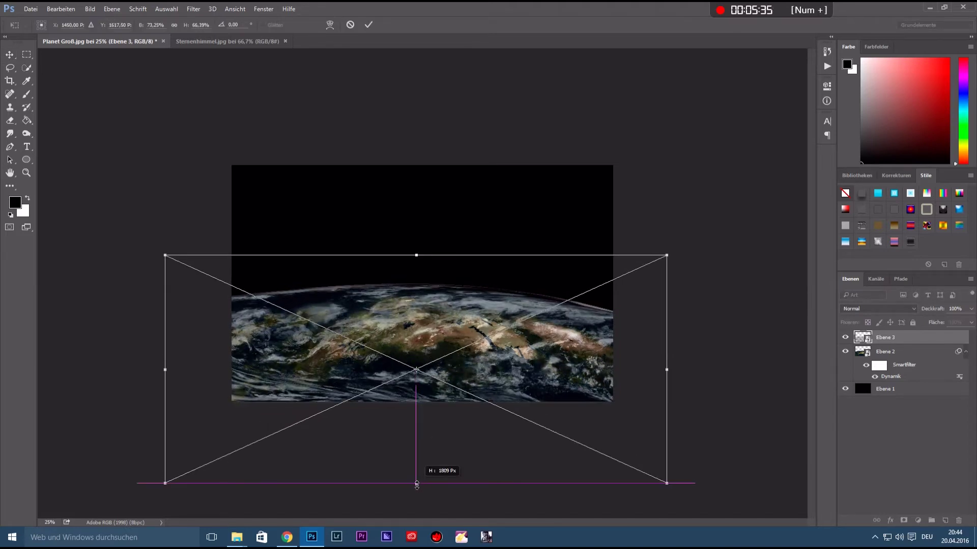
drag(530, 480, 529, 481)
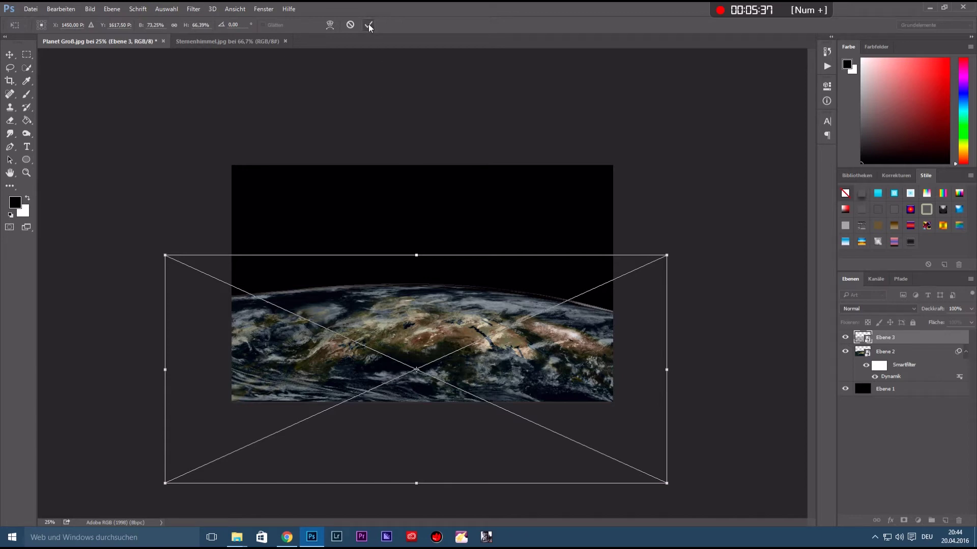
key(Return)
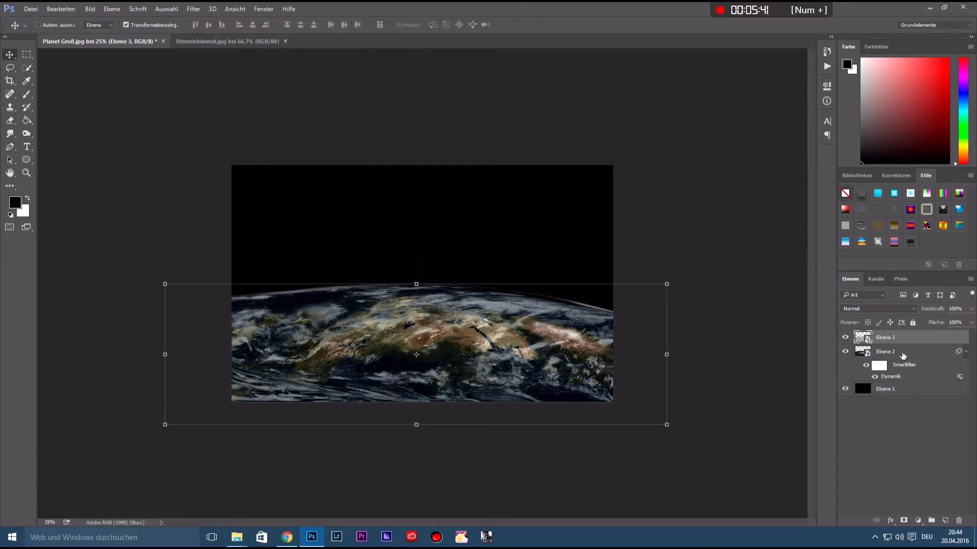
- Load the earth layer Ebene 2 as a selection and invert it to select the sky
right_click(901, 352)
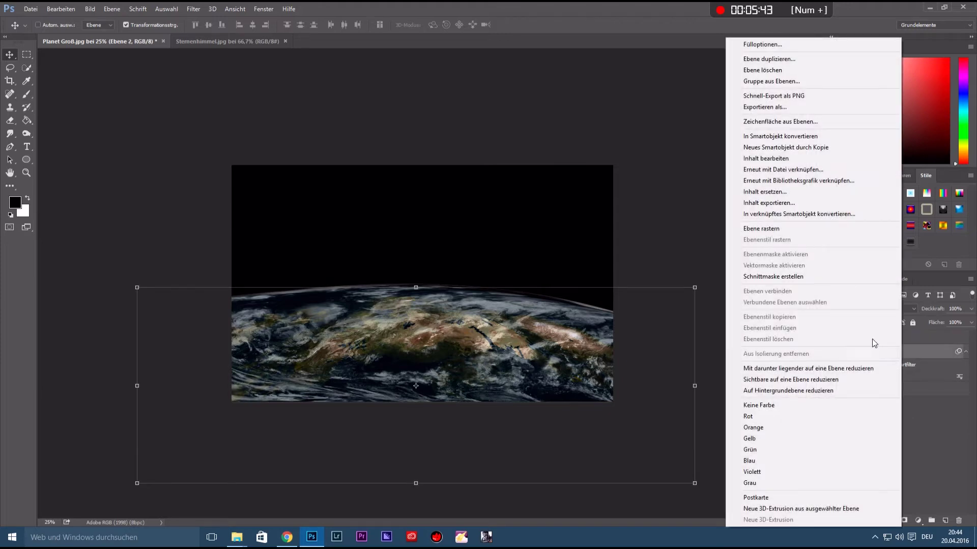
click(658, 245)
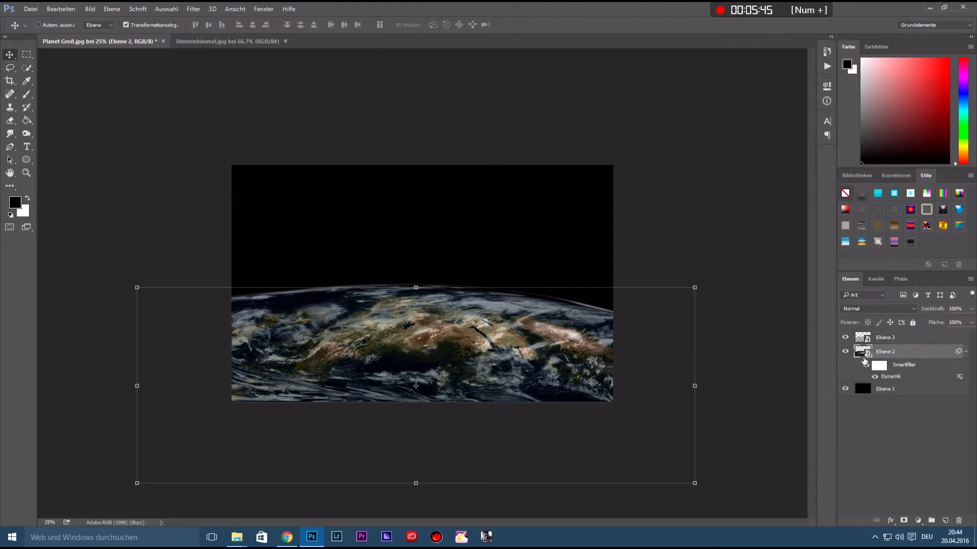
ctrl+click(860, 354)
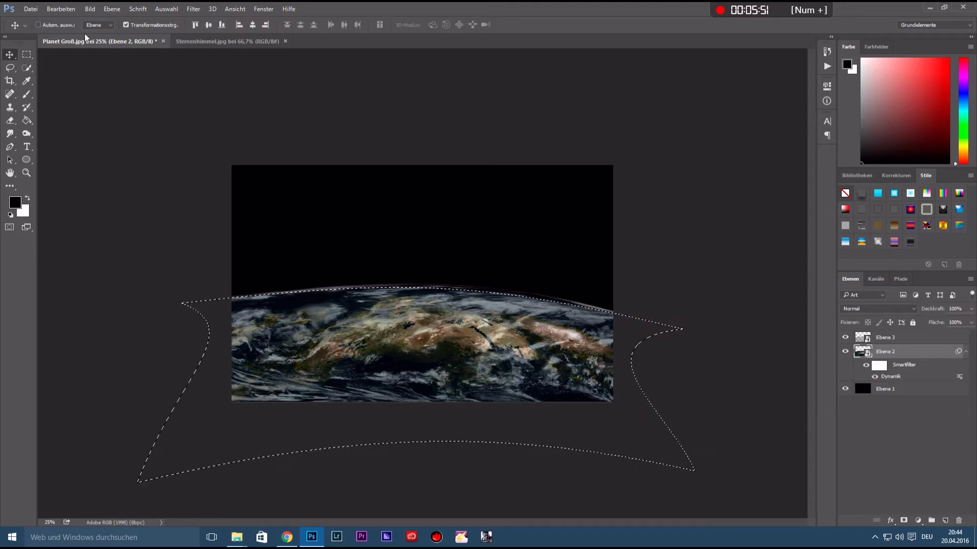
click(171, 11)
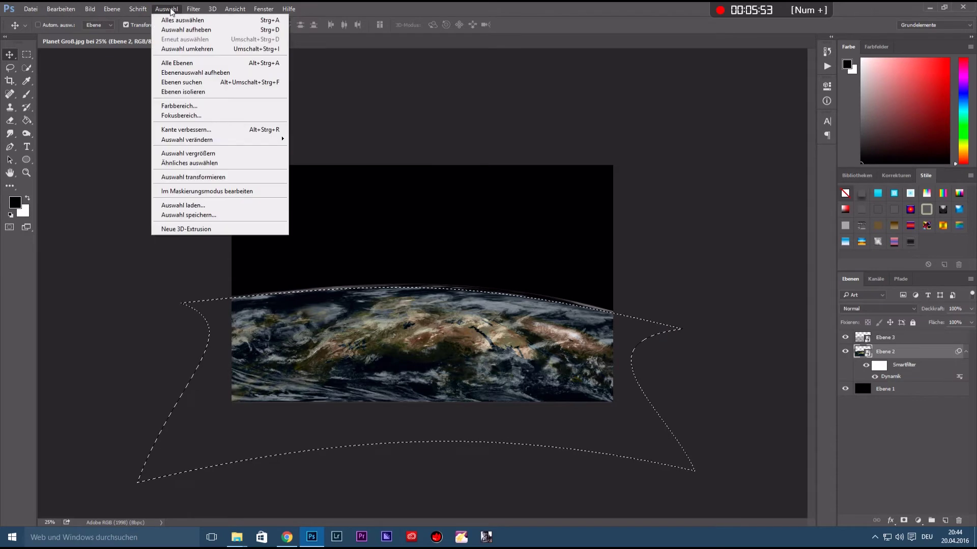
click(193, 48)
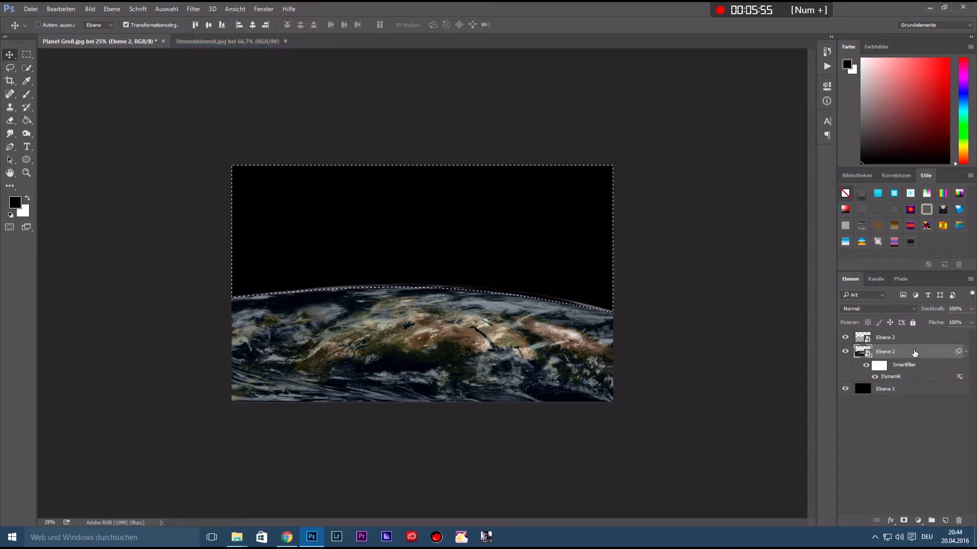
- Select Ebene 3, attempt to delete the sky area, and dismiss the smart object error
click(903, 339)
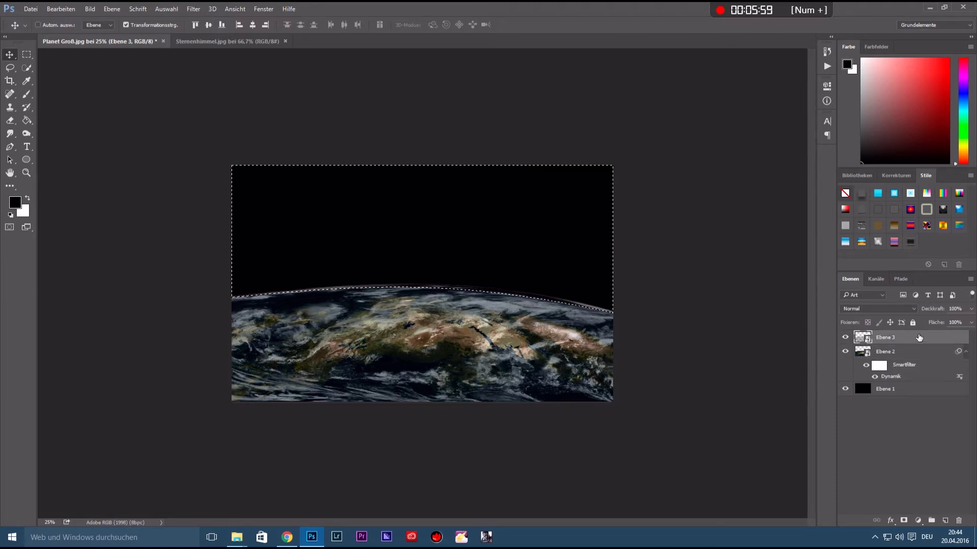
key(Delete)
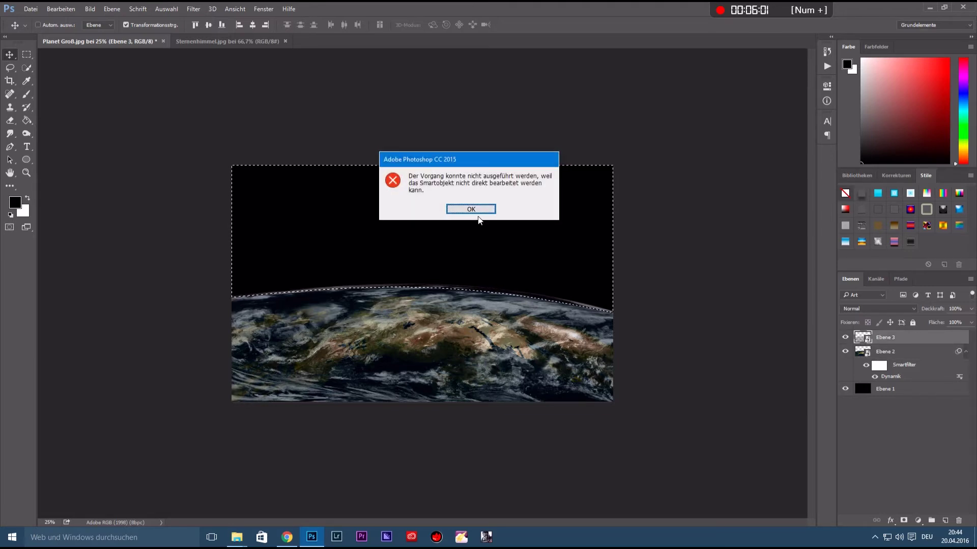
click(475, 209)
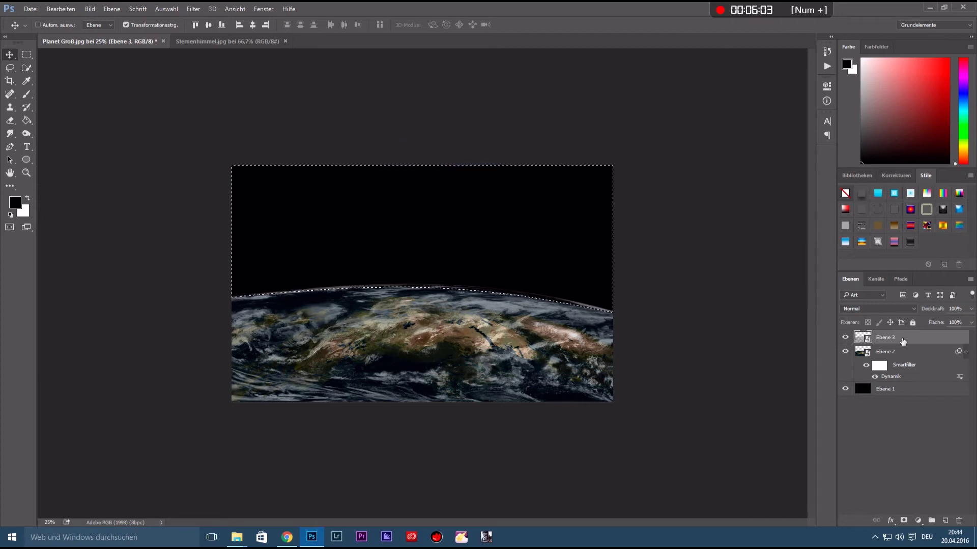
- Rasterize Ebene 3 into a pixel layer, then deselect via the Rectangular Marquee canvas menu
right_click(901, 338)
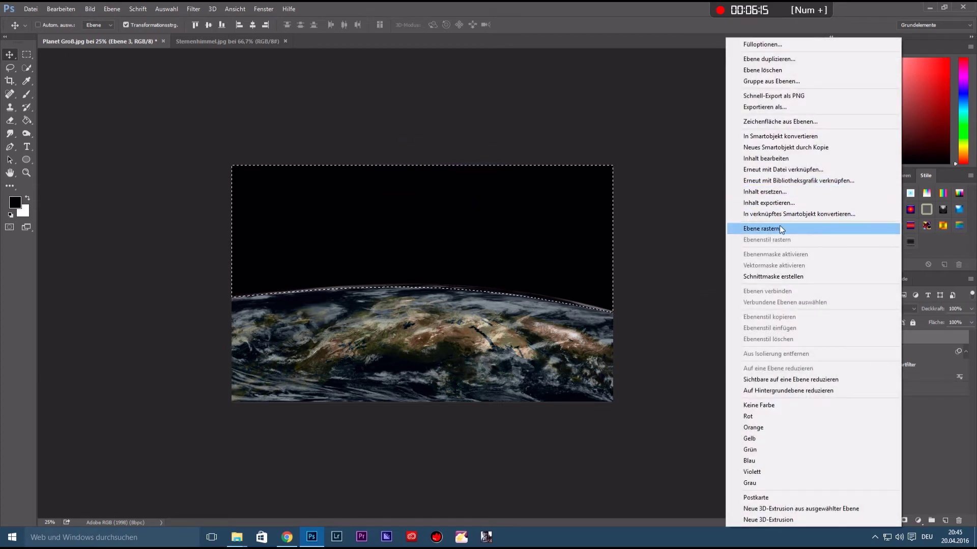
click(779, 229)
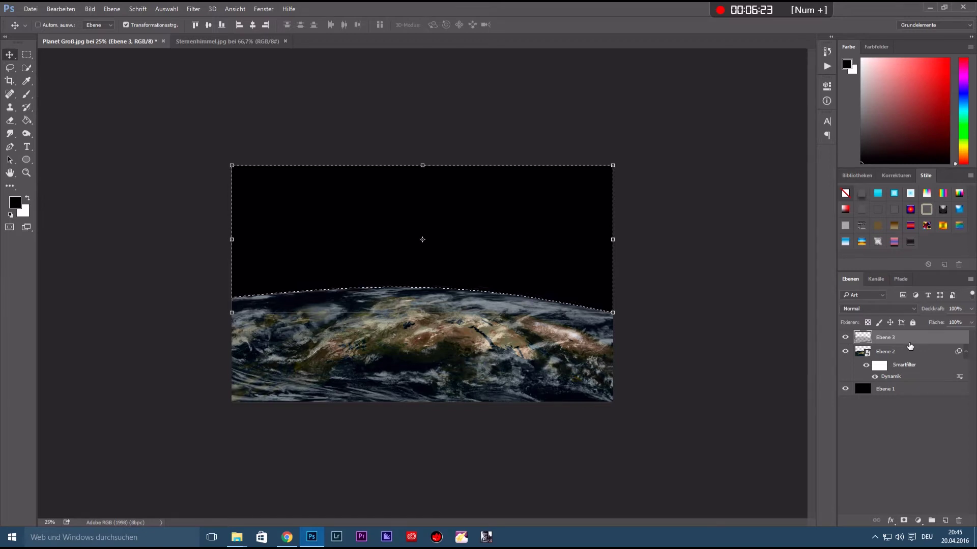
right_click(531, 234)
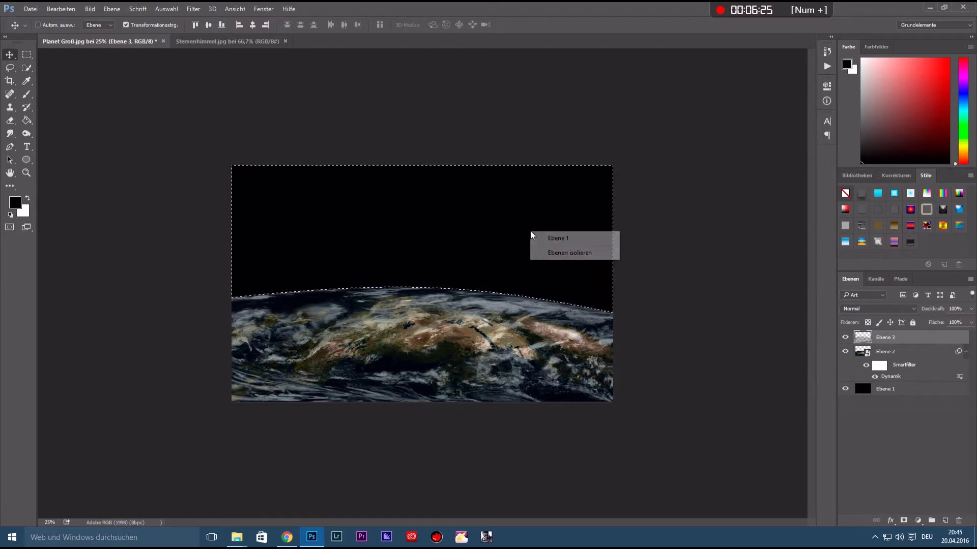
key(Escape)
click(28, 54)
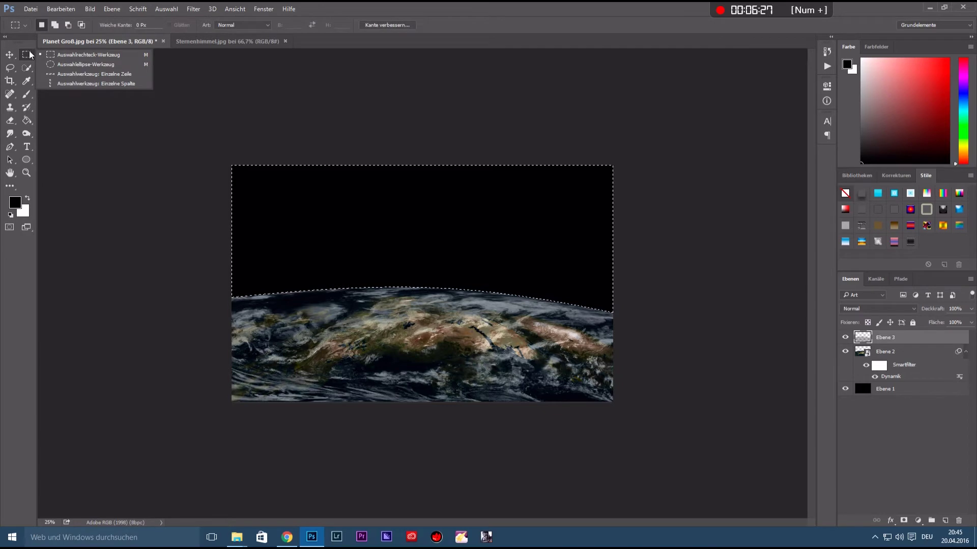
right_click(438, 233)
click(468, 240)
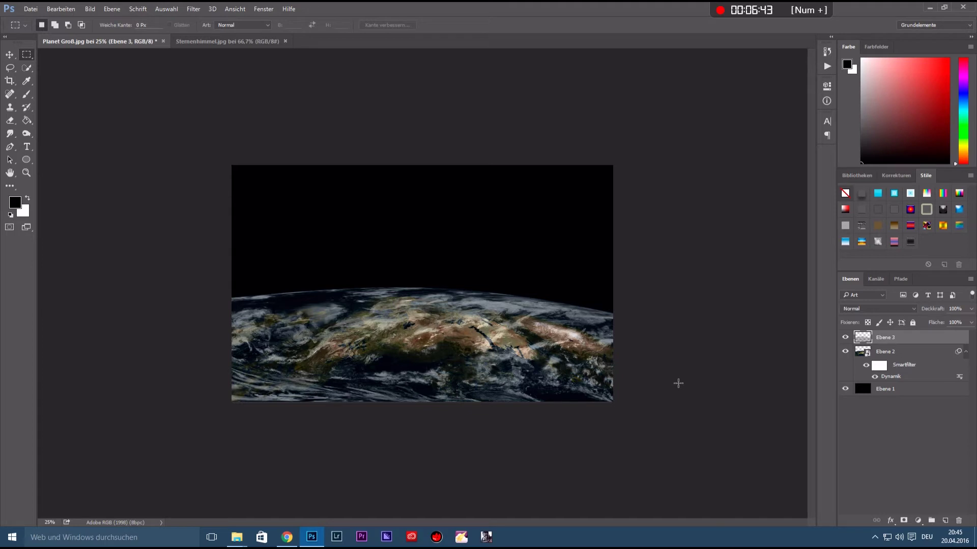
- Duplicate Ebene 3 twice, creating Ebene 3 Kopie and Ebene 3 Kopie 2
right_click(909, 338)
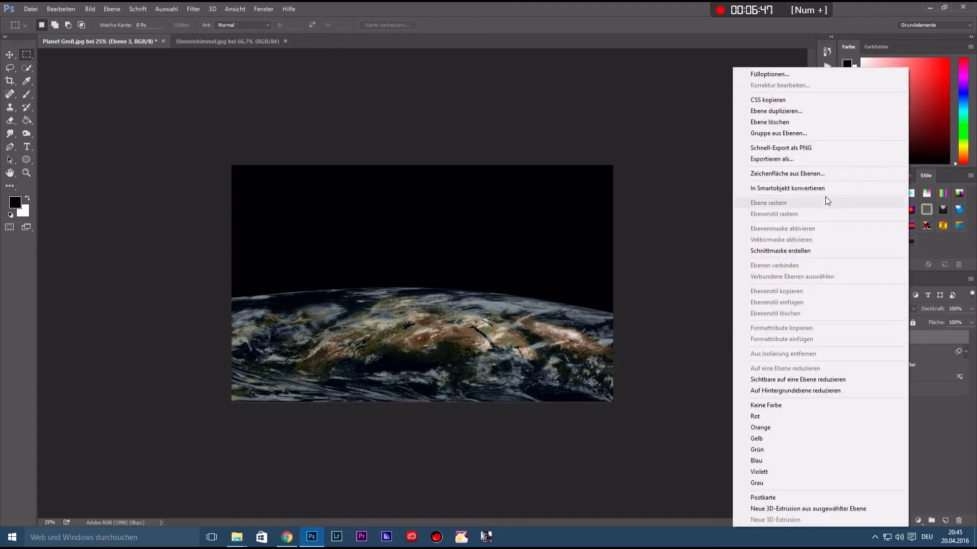
click(778, 112)
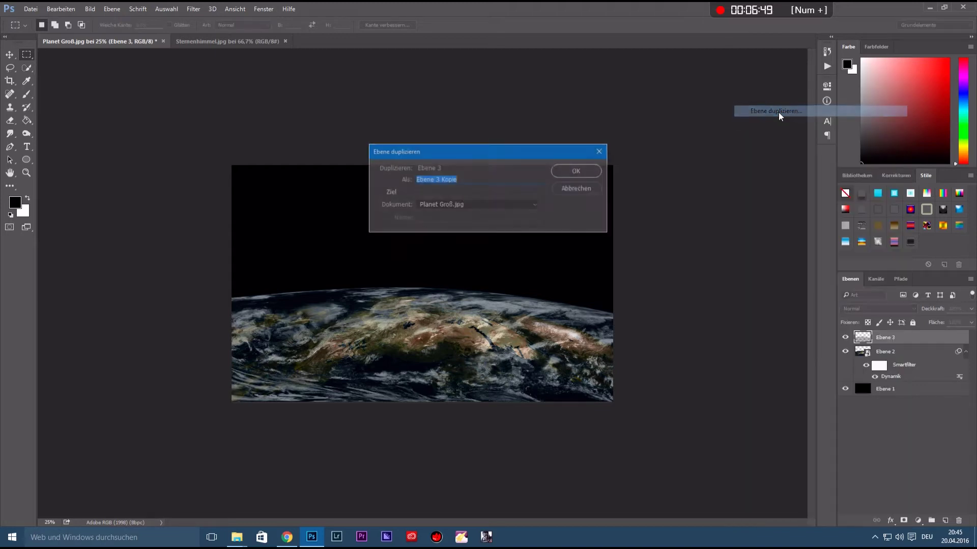
click(594, 172)
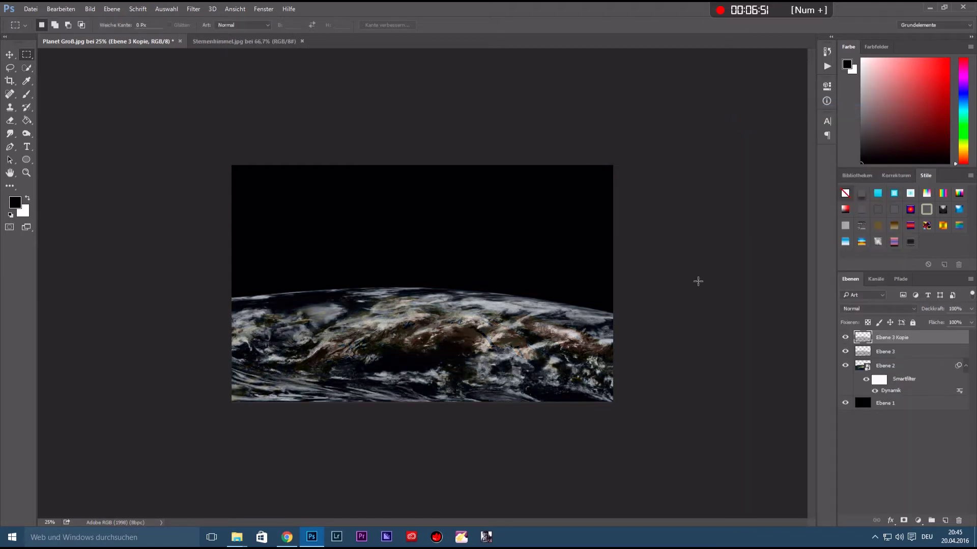
right_click(923, 337)
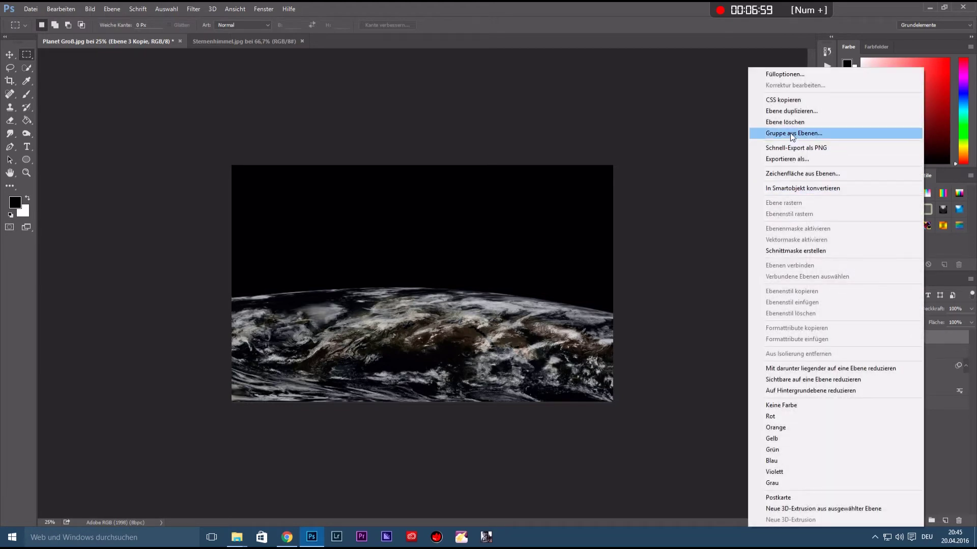
click(792, 112)
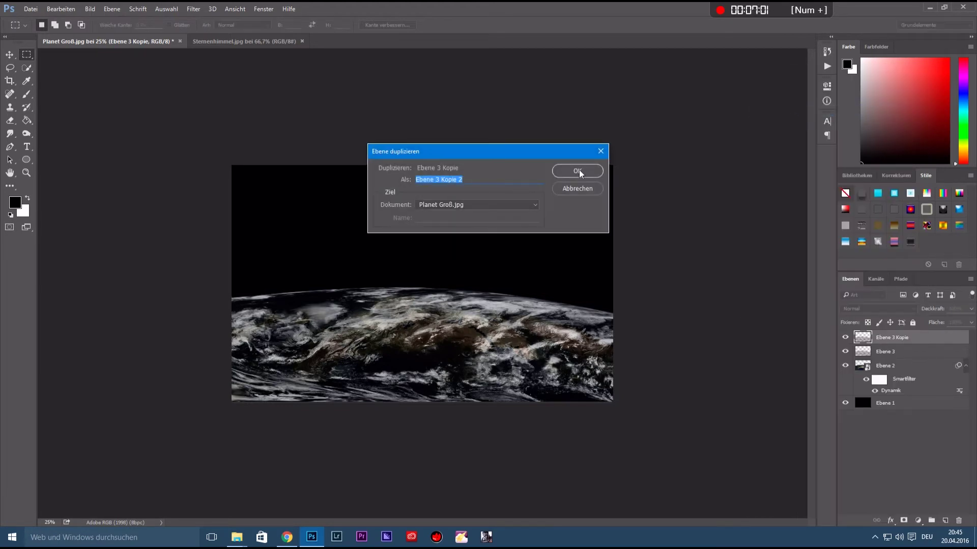
click(578, 171)
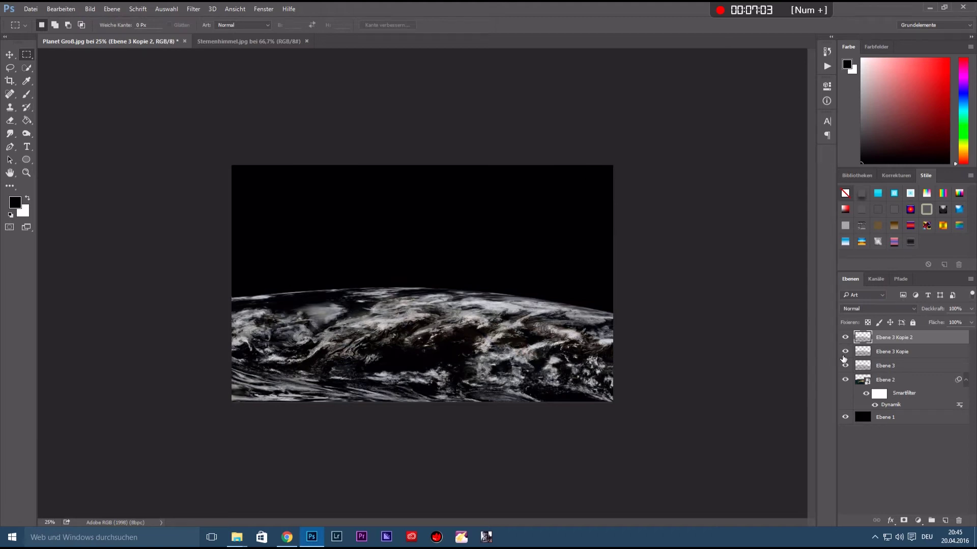
- Merge Ebene 3 Kopie and Kopie 2 into one layer, then make Ebene 3 active
click(888, 356)
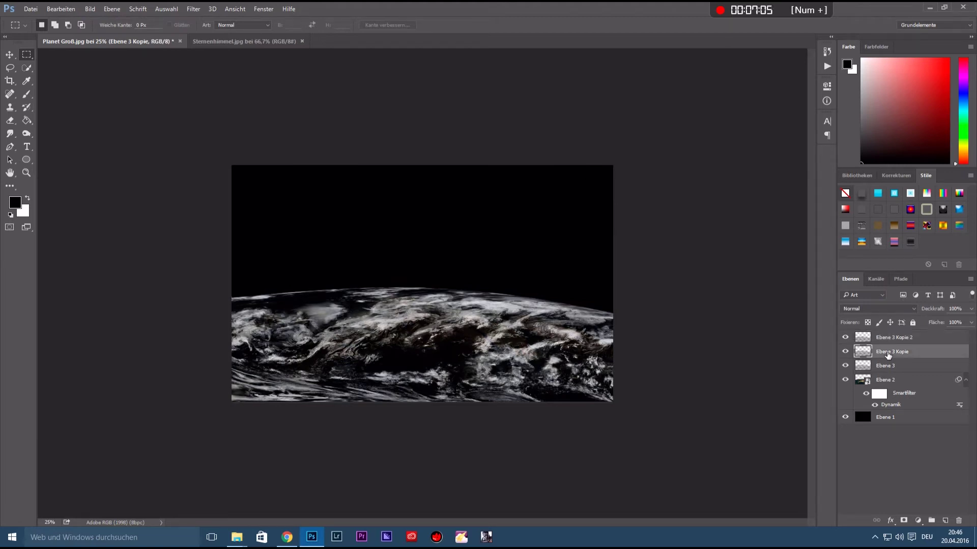
shift+click(885, 340)
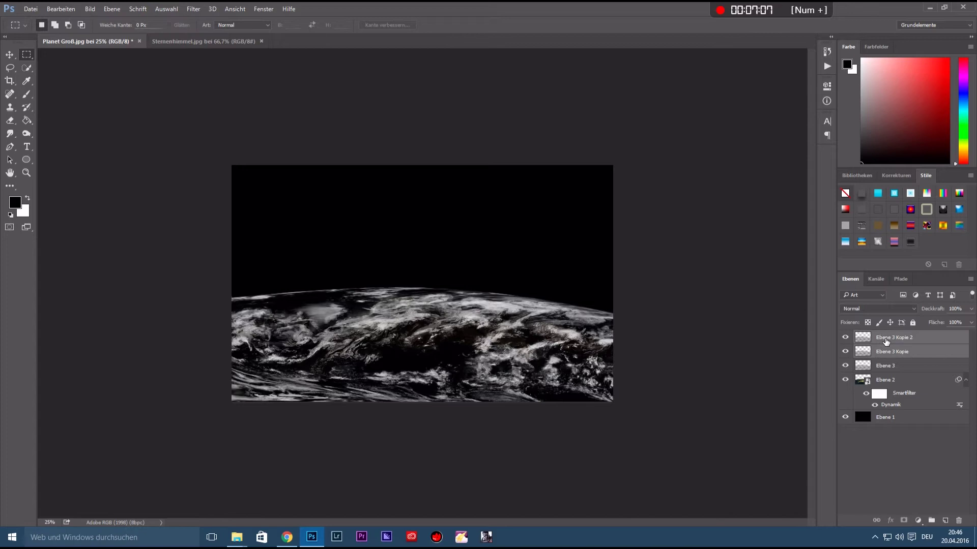
right_click(885, 341)
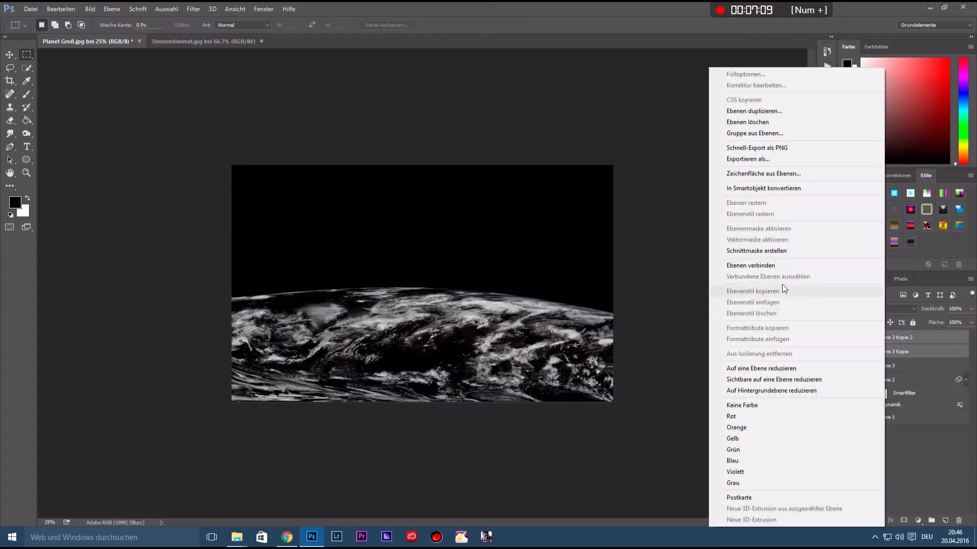
click(791, 369)
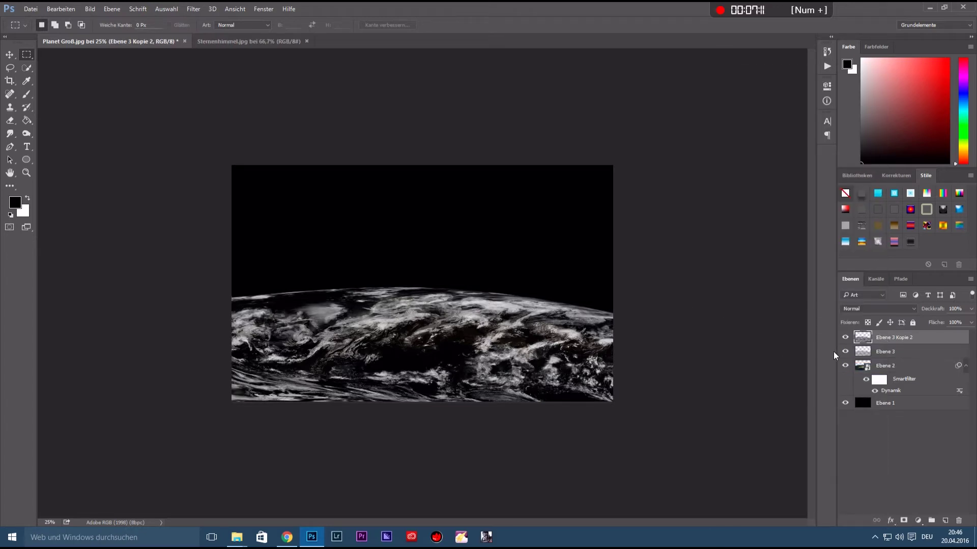
click(899, 354)
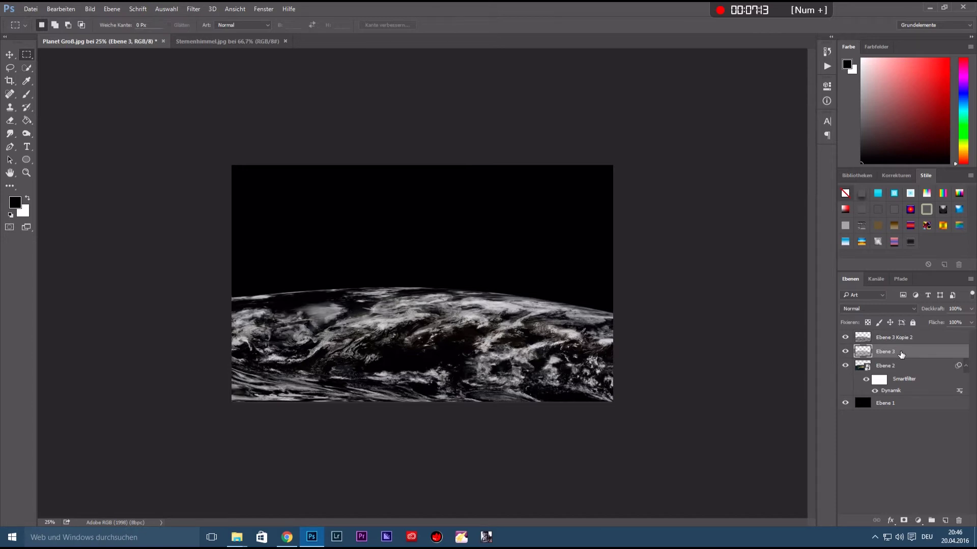
- Set Ebene 3 to 14% opacity and apply Bild > Korrekturen > Dynamik at -100 to whiten the clouds
drag(933, 312, 933, 312)
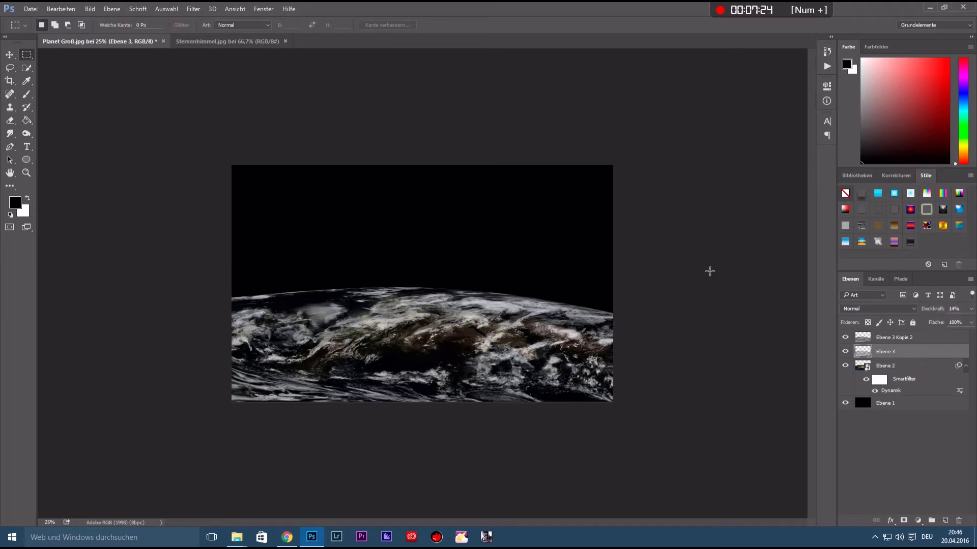
click(92, 9)
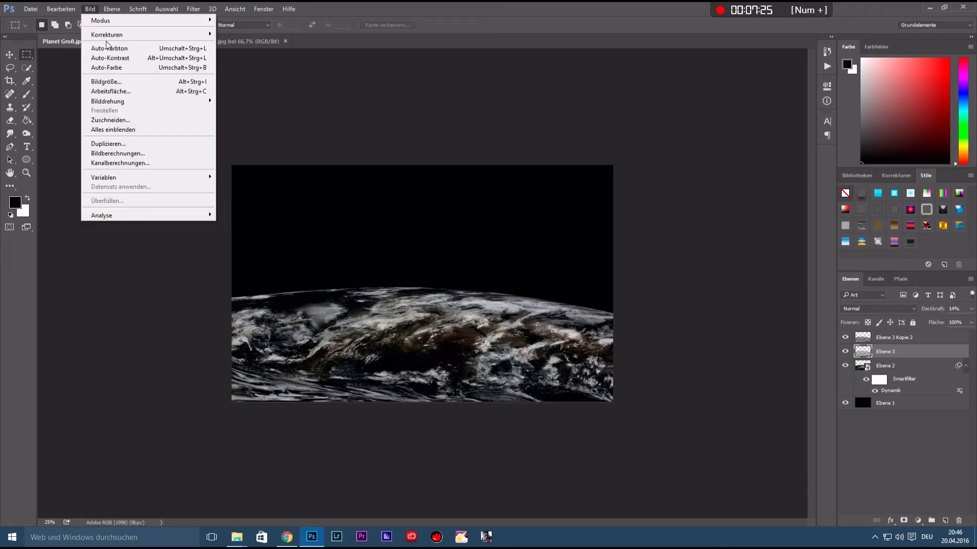
mouse_move(107, 34)
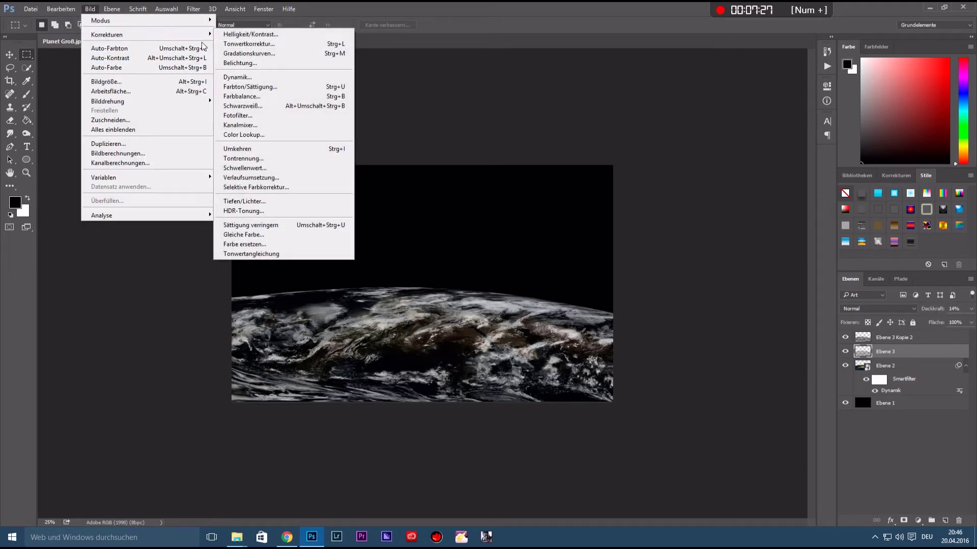
click(239, 77)
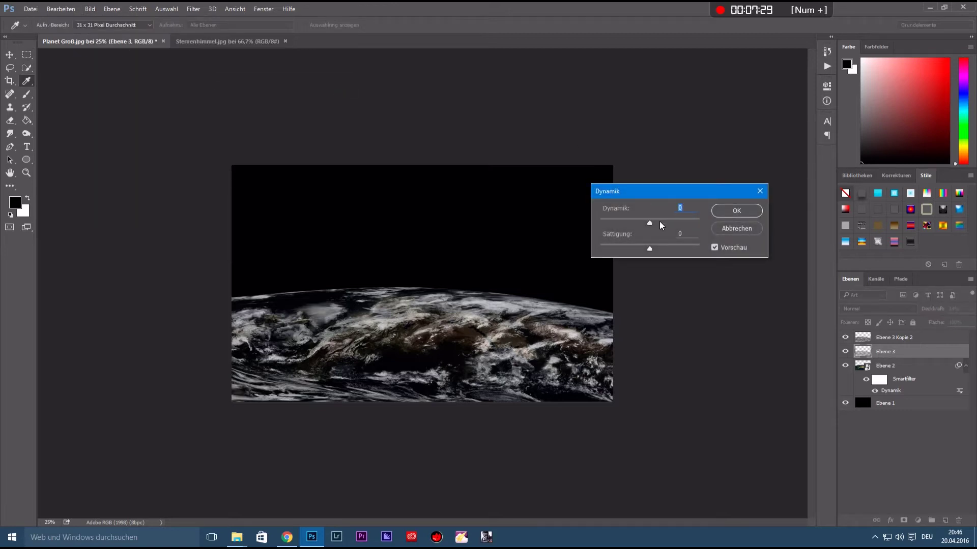
drag(649, 222, 580, 224)
click(737, 208)
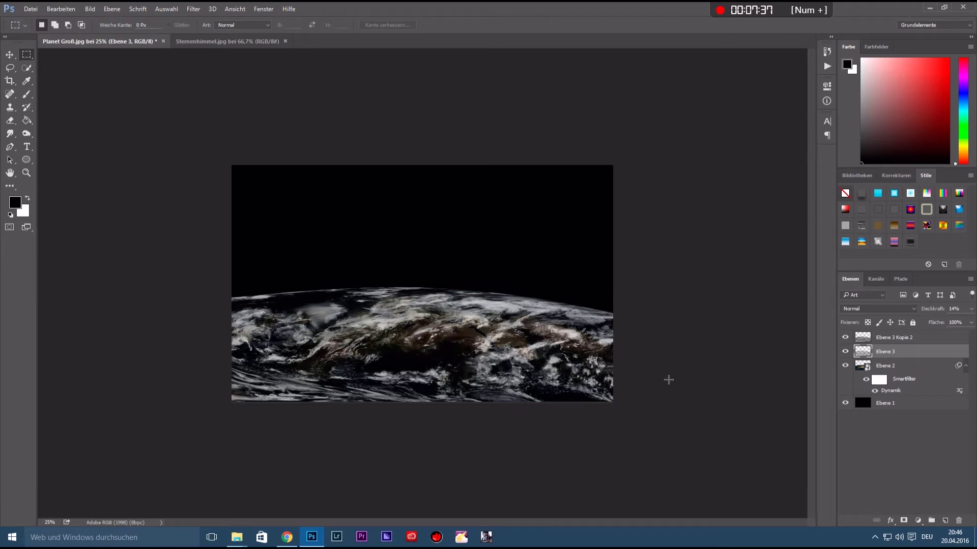
click(9, 55)
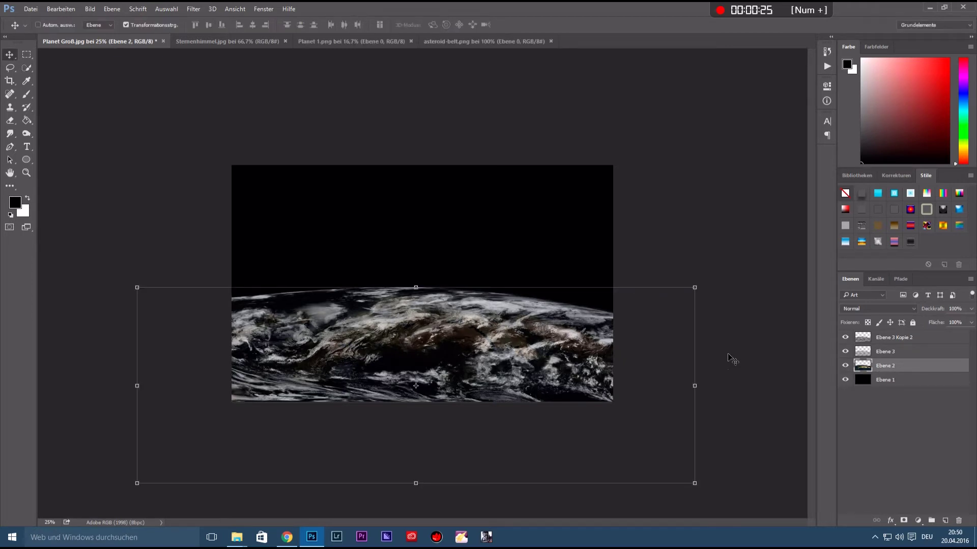
- Open Ebene 2's layer style and enable Inner Glow and Outer Glow
double_click(911, 367)
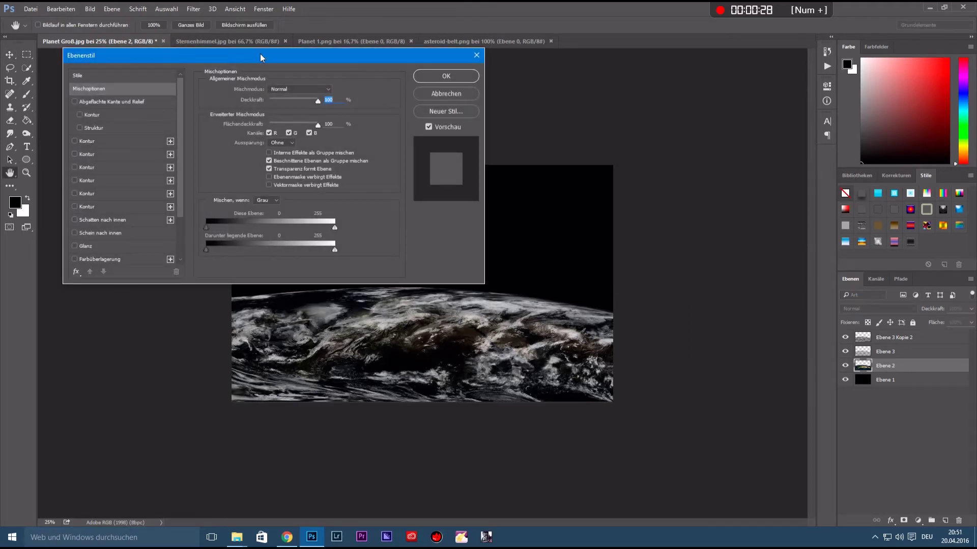
drag(260, 57, 700, 77)
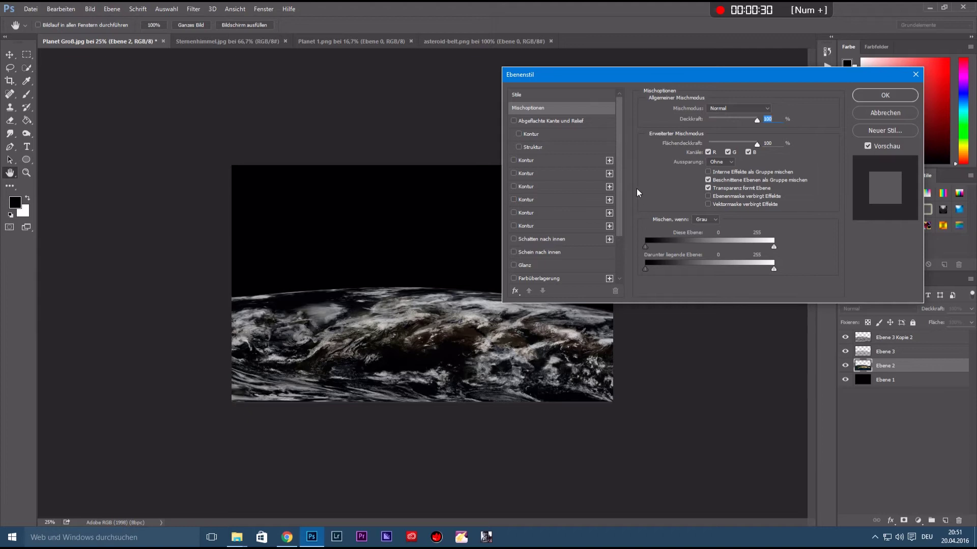
scroll(618, 200, down, 2)
click(519, 225)
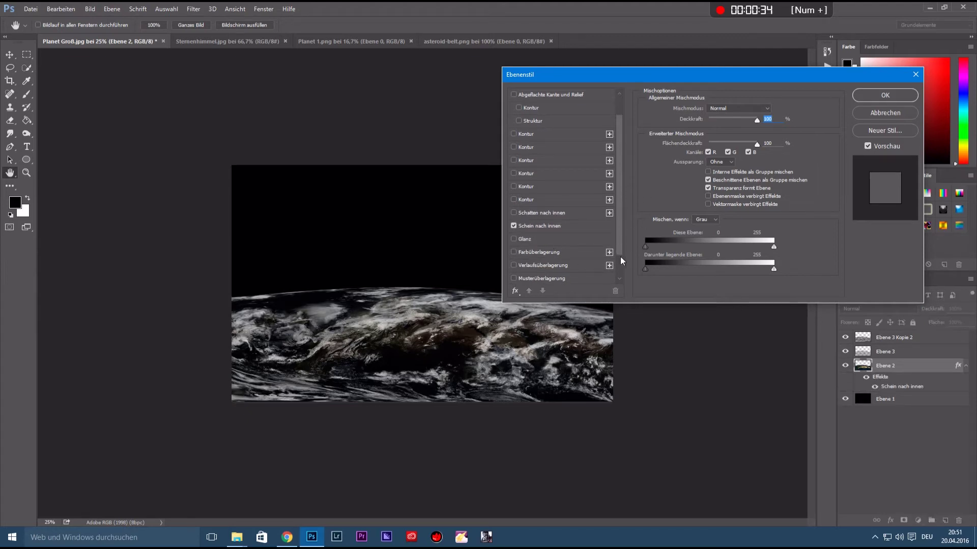
scroll(618, 248, down, 2)
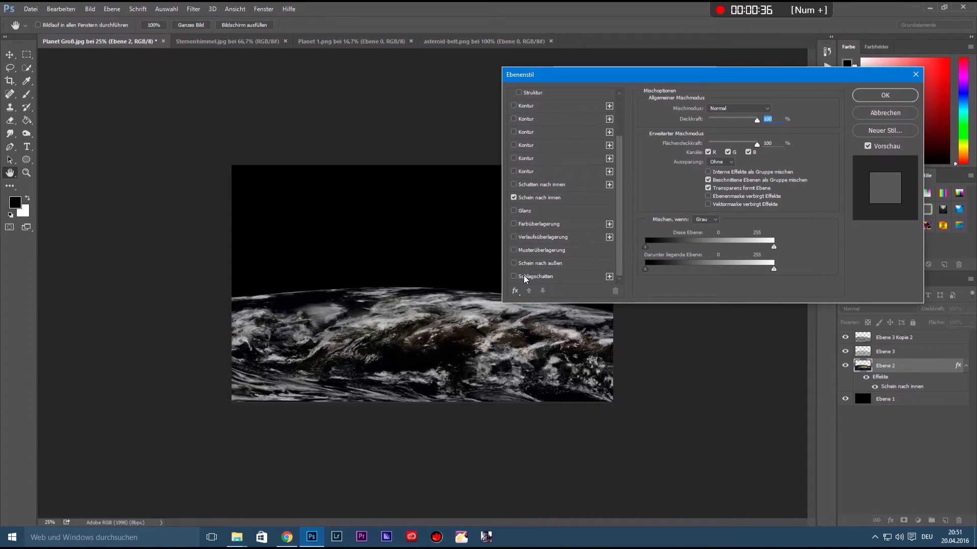
click(513, 263)
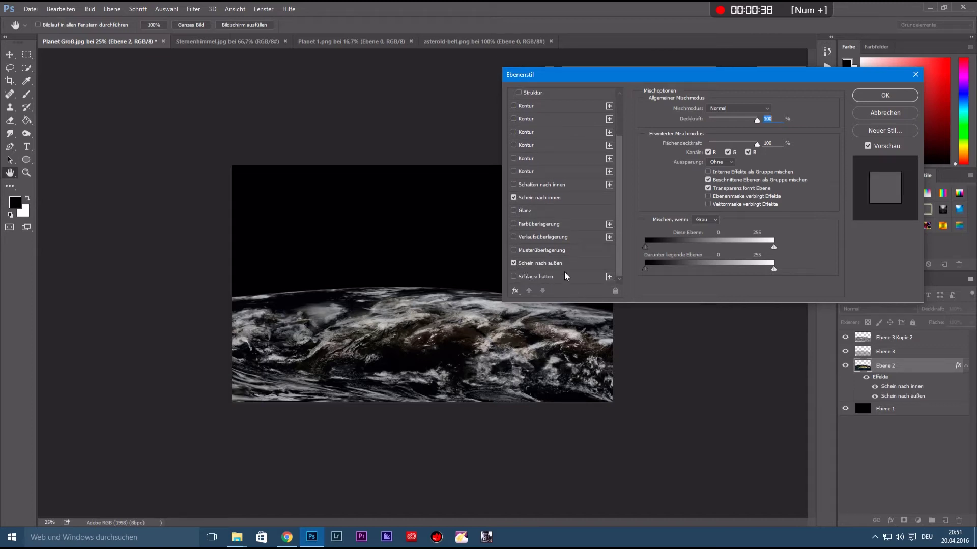
- Make the inner glow bright cyan, much larger, and about 33% opacity
click(545, 200)
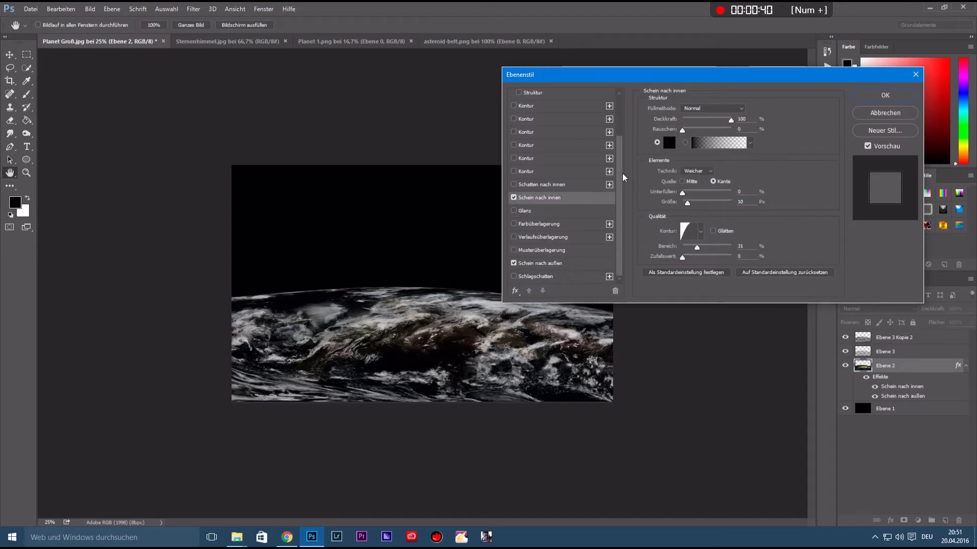
click(672, 142)
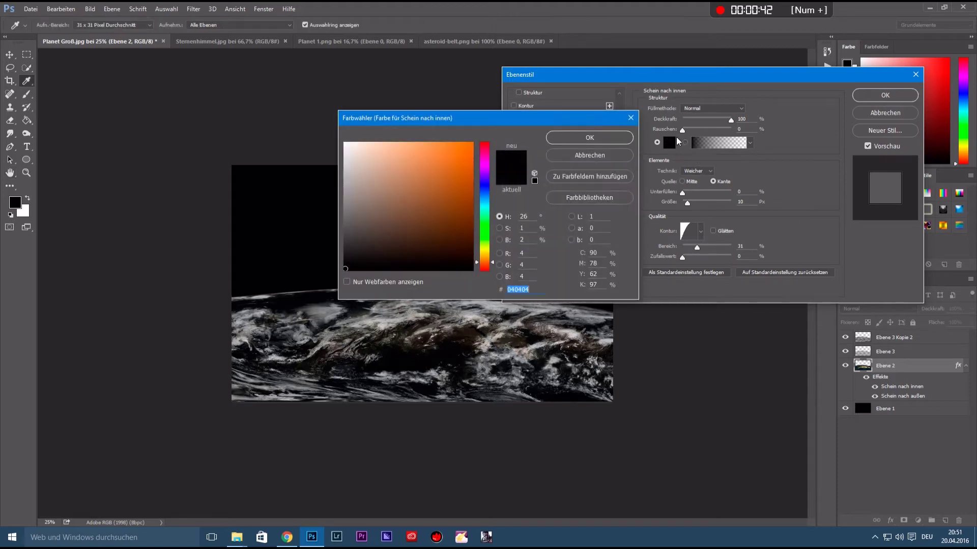
click(485, 204)
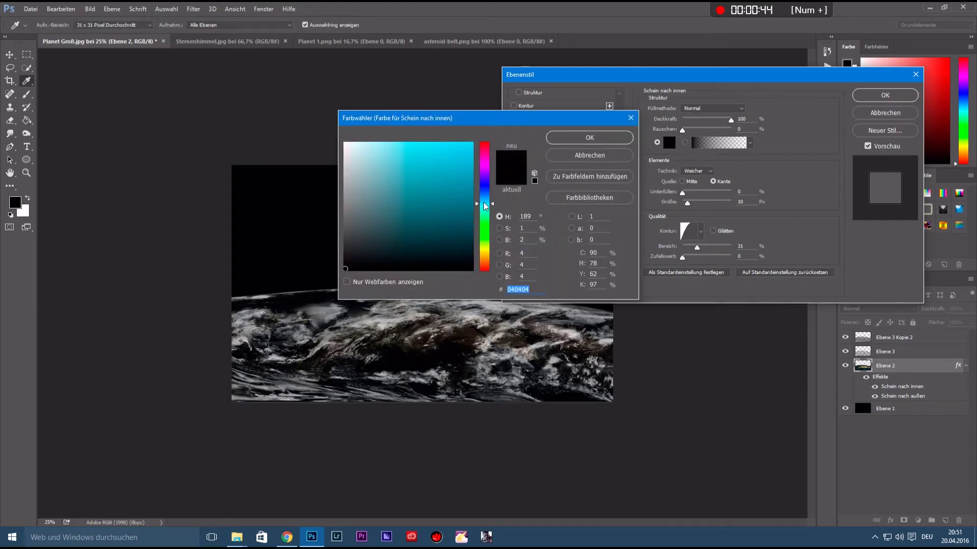
click(456, 145)
click(558, 137)
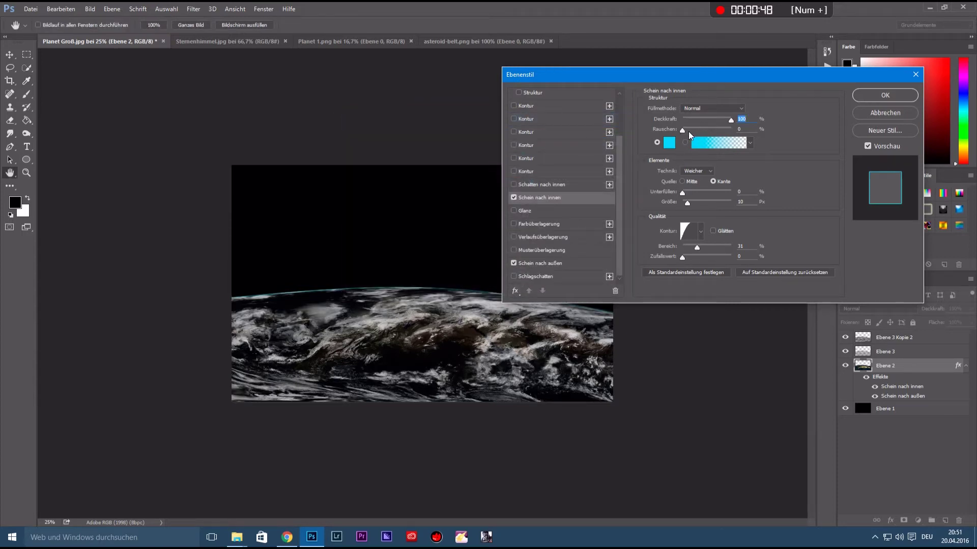
mouse_move(686, 200)
mouse_down()
mouse_move(730, 200)
mouse_move(685, 197)
mouse_up()
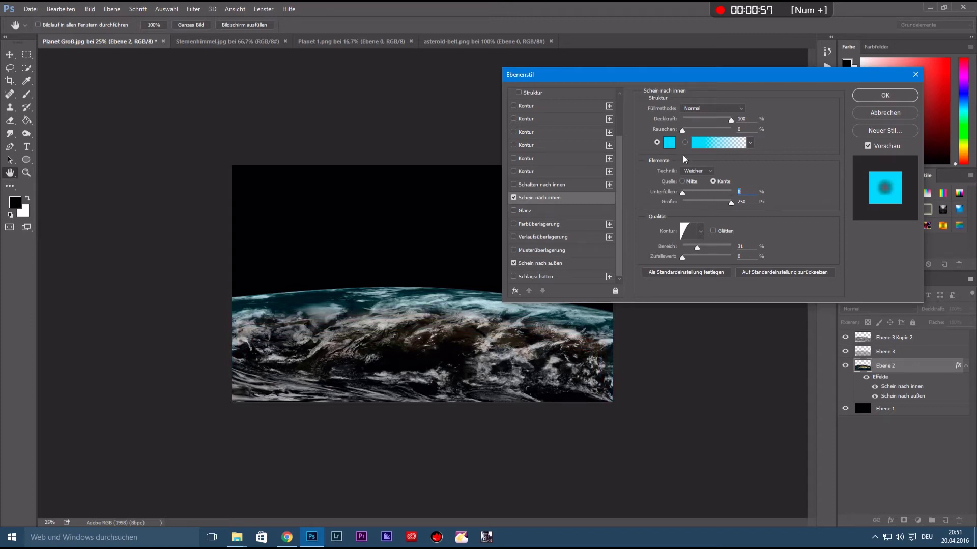
drag(728, 121, 698, 124)
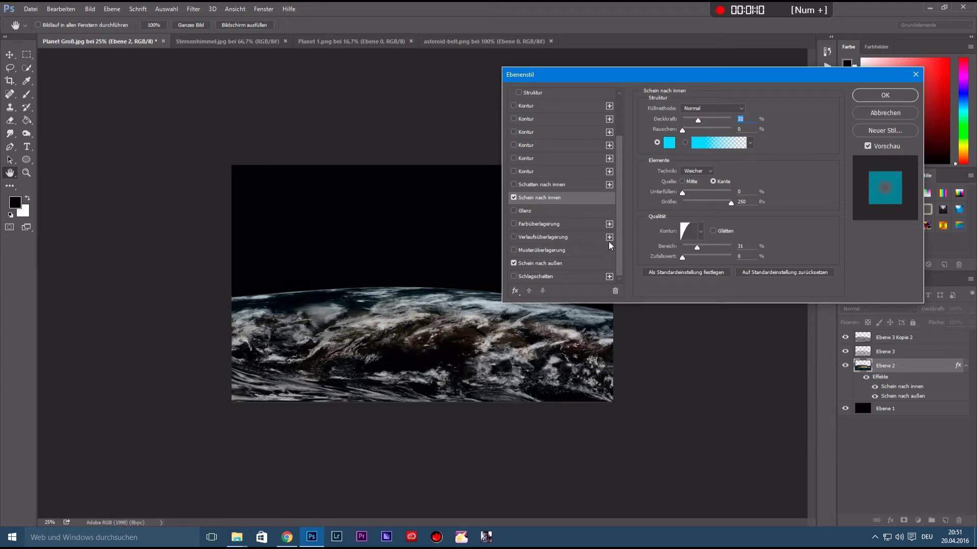
click(538, 265)
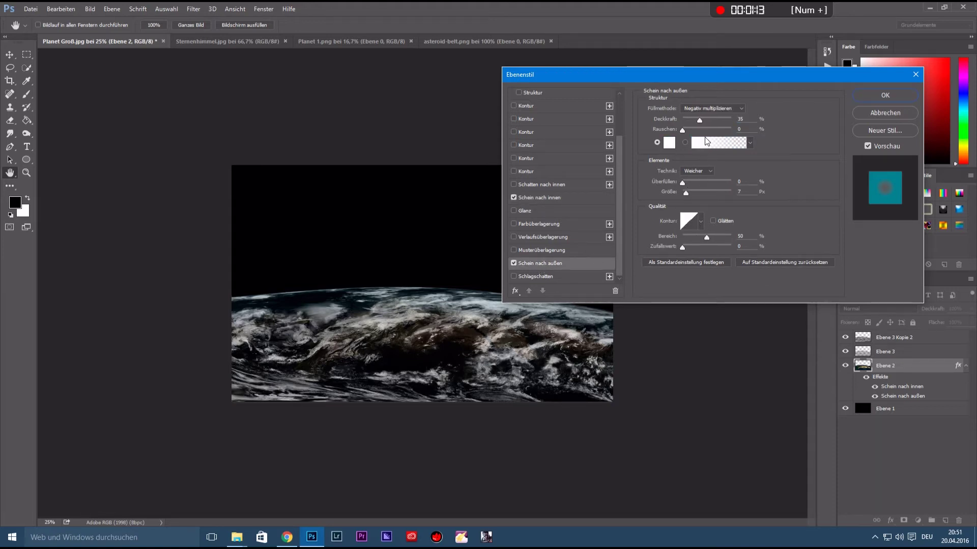
- Enlarge Ebene 2's outer glow and colour it blue
mouse_move(685, 194)
mouse_down()
mouse_move(718, 192)
mouse_move(707, 195)
mouse_up()
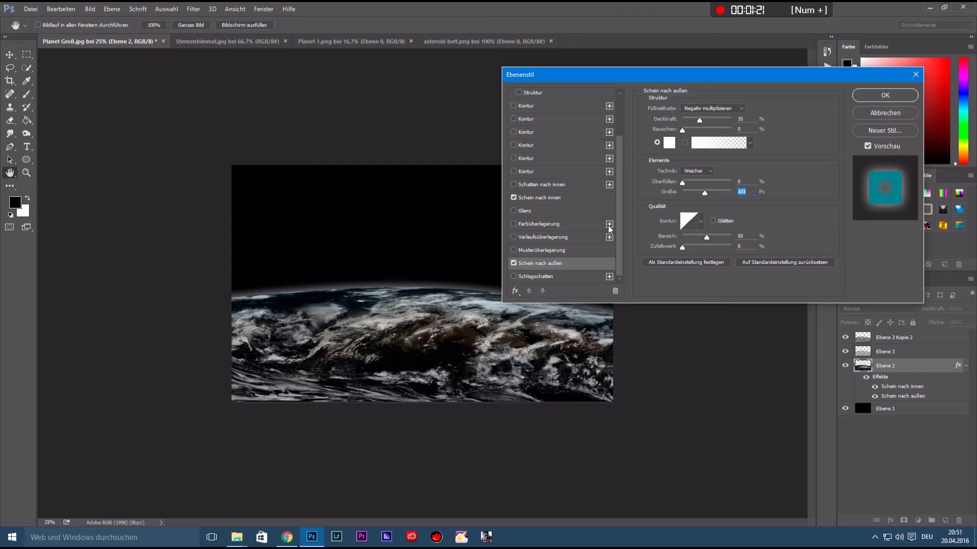
click(668, 144)
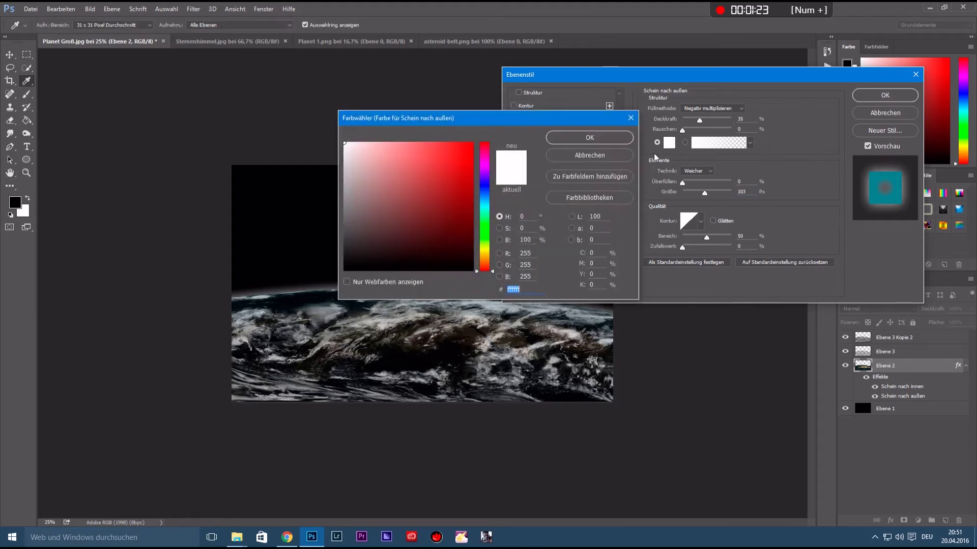
click(481, 198)
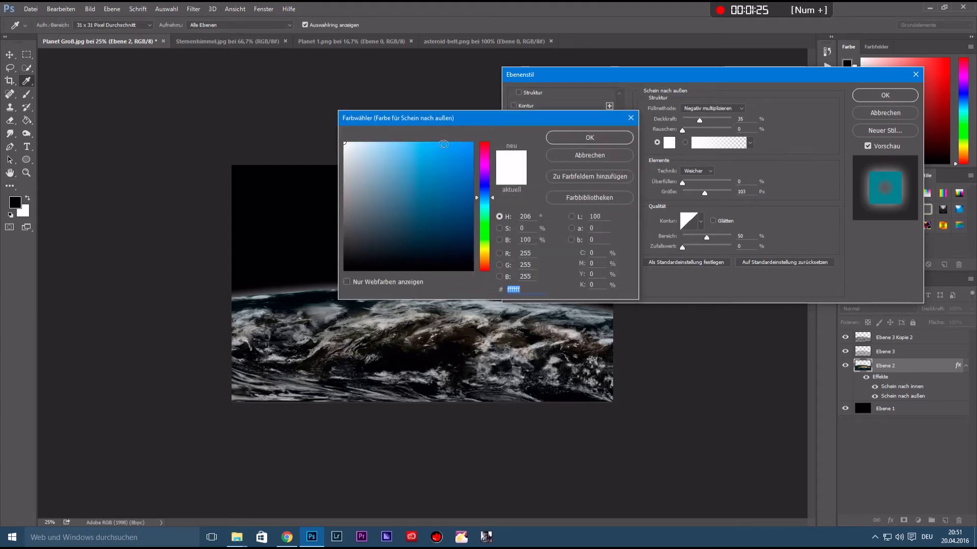
click(443, 145)
click(607, 135)
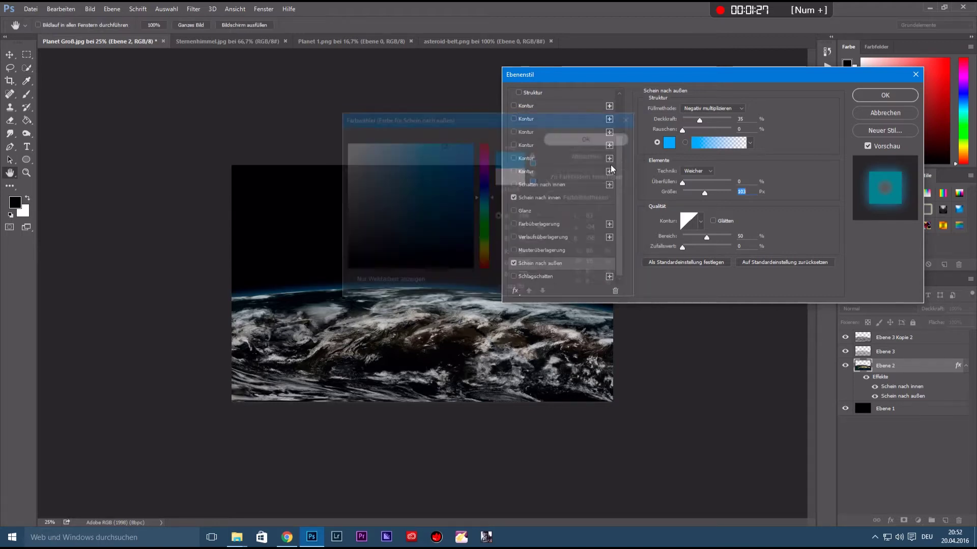
mouse_move(691, 72)
mouse_down()
mouse_move(814, 117)
mouse_move(784, 38)
mouse_up()
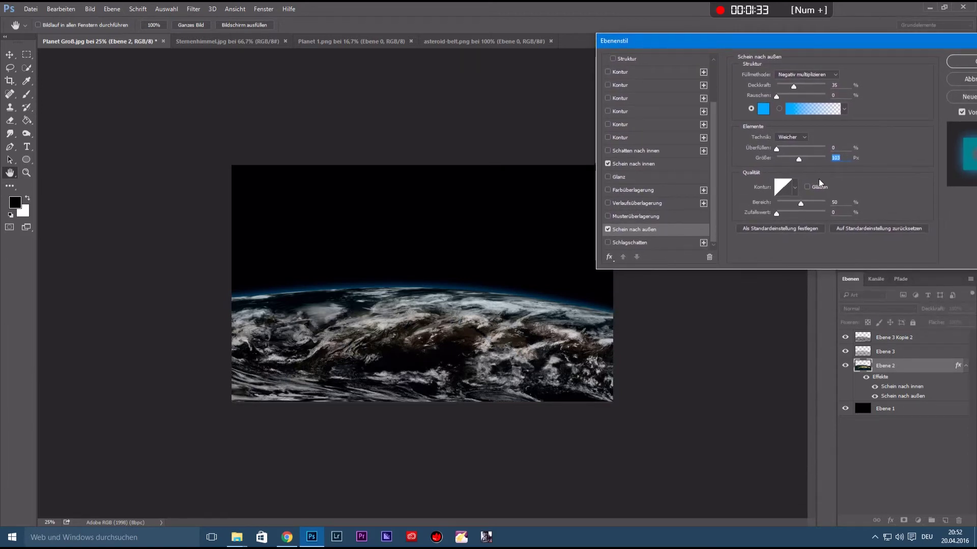
- Increase the outer glow spread, fine-tune the glows, and apply the layer styles
click(794, 138)
drag(776, 150, 785, 154)
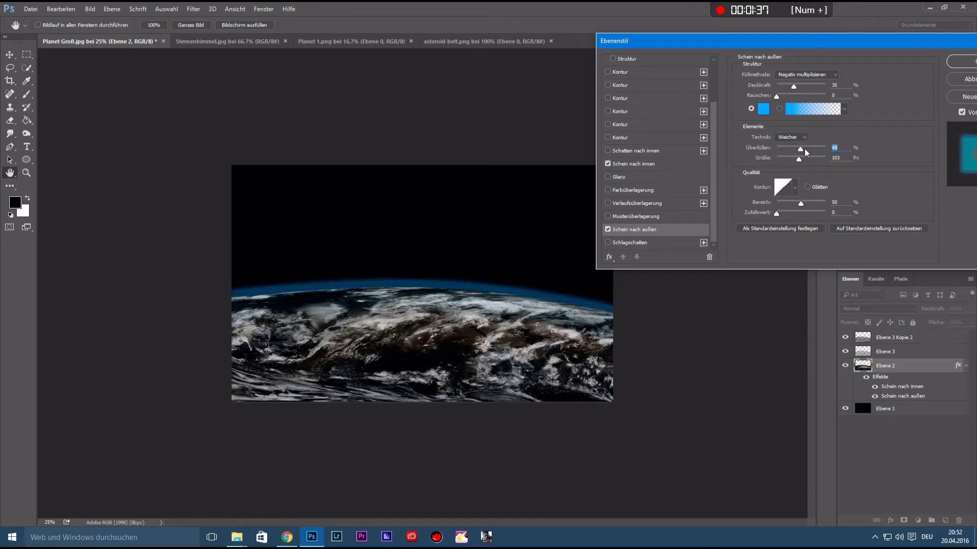
drag(786, 153, 787, 153)
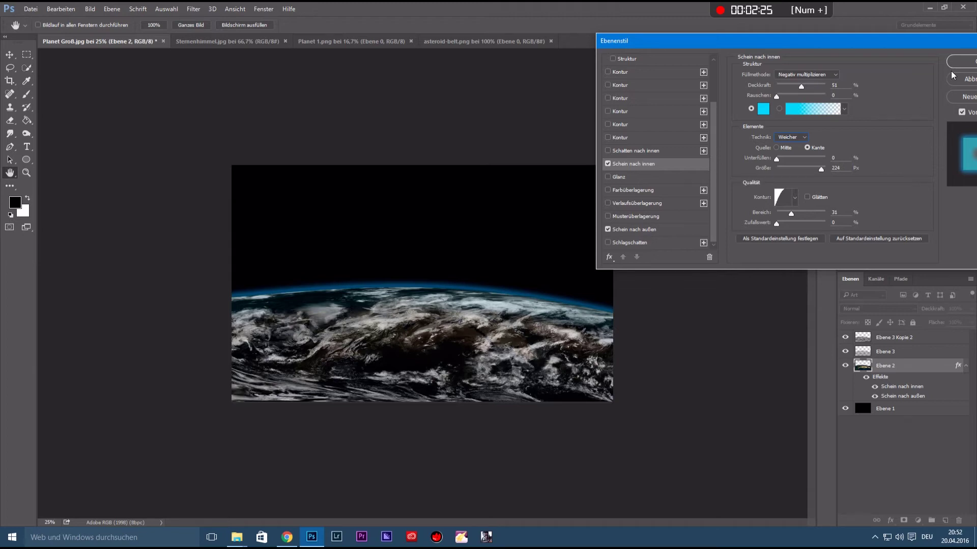
click(958, 61)
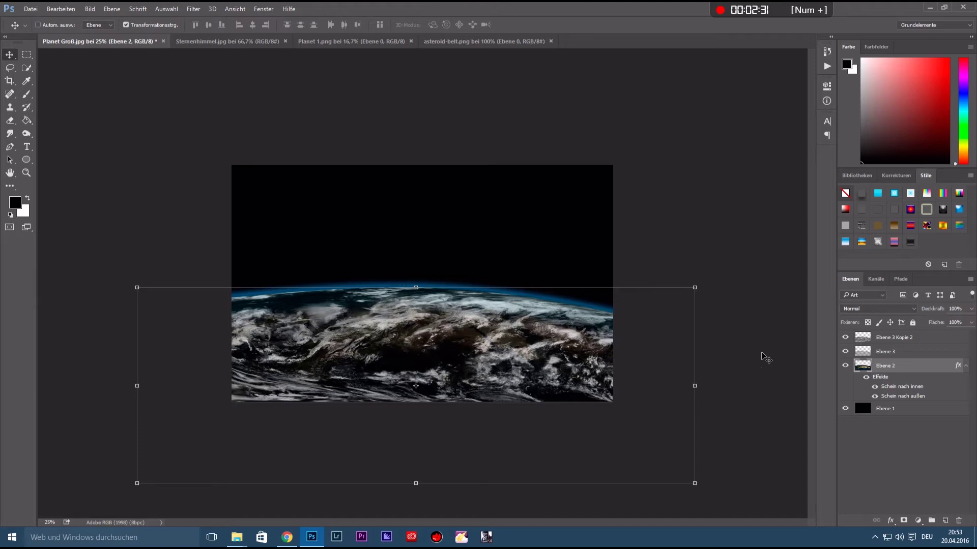
- Rasterize Ebene 2's layer style and select all three earth layers
right_click(900, 366)
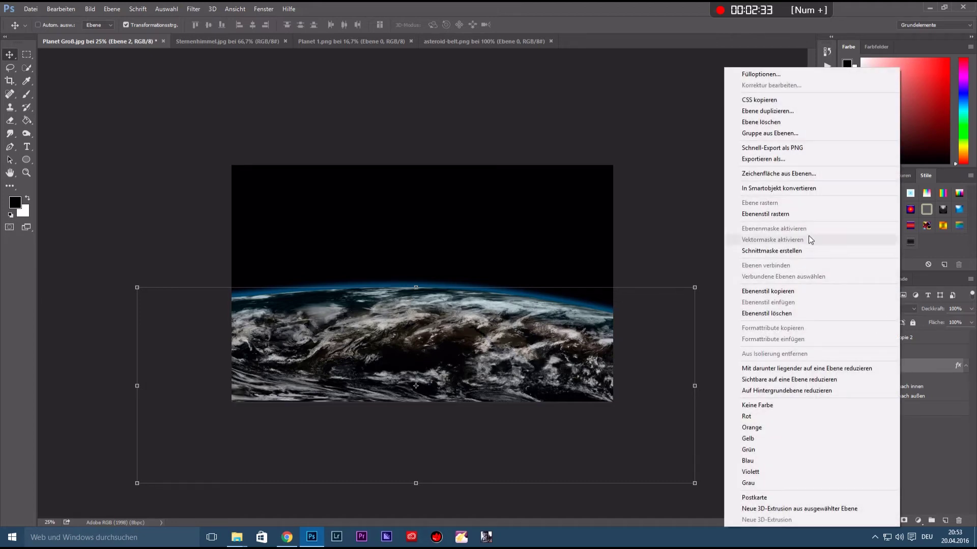
click(783, 216)
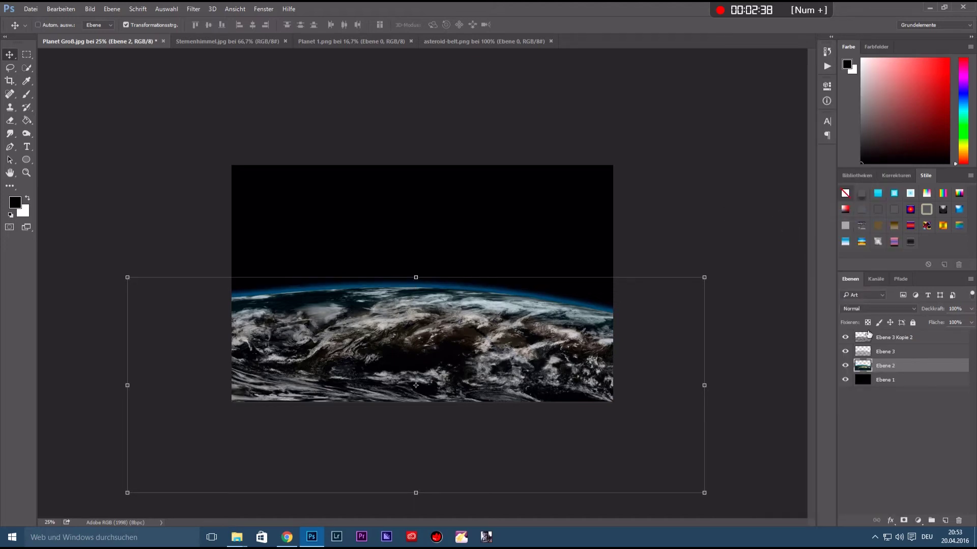
click(894, 339)
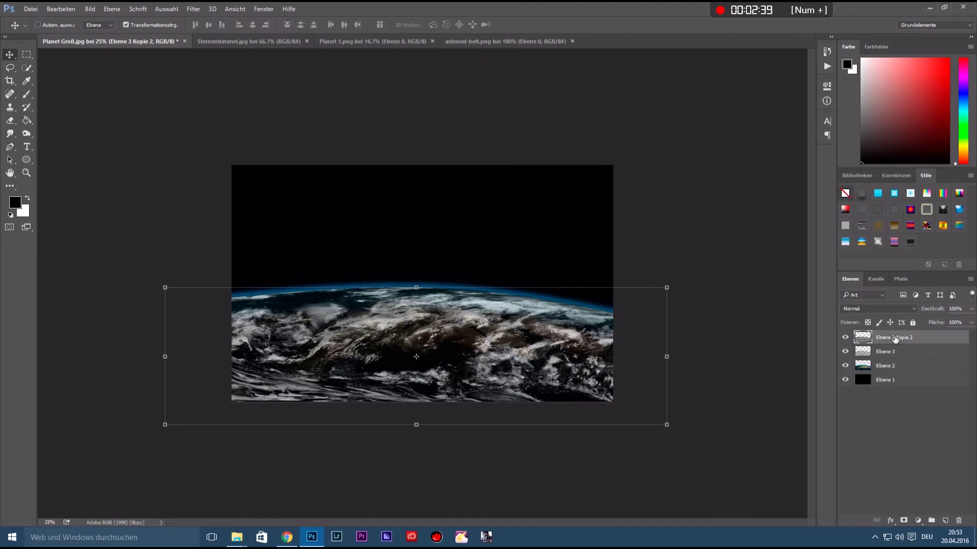
shift+click(887, 367)
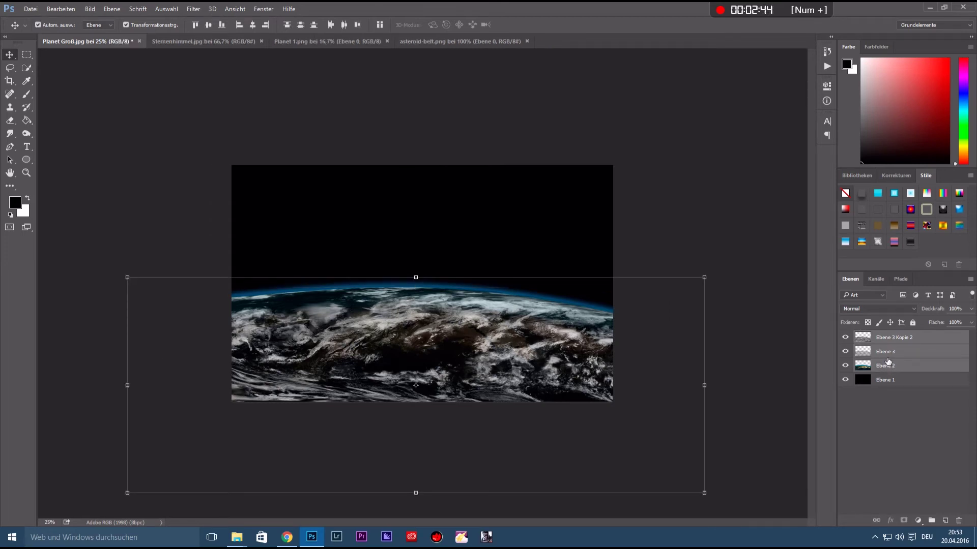
- Group the selected earth layers with Ctrl+G and name the group Planet Vordergrund
key(ctrl+g)
double_click(886, 336)
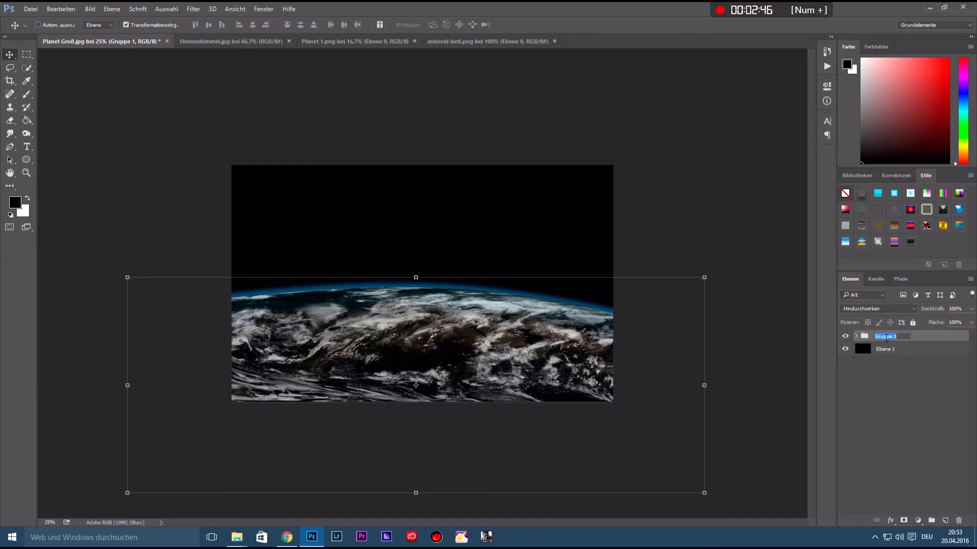
text(P)
text(dergru)
key(Return)
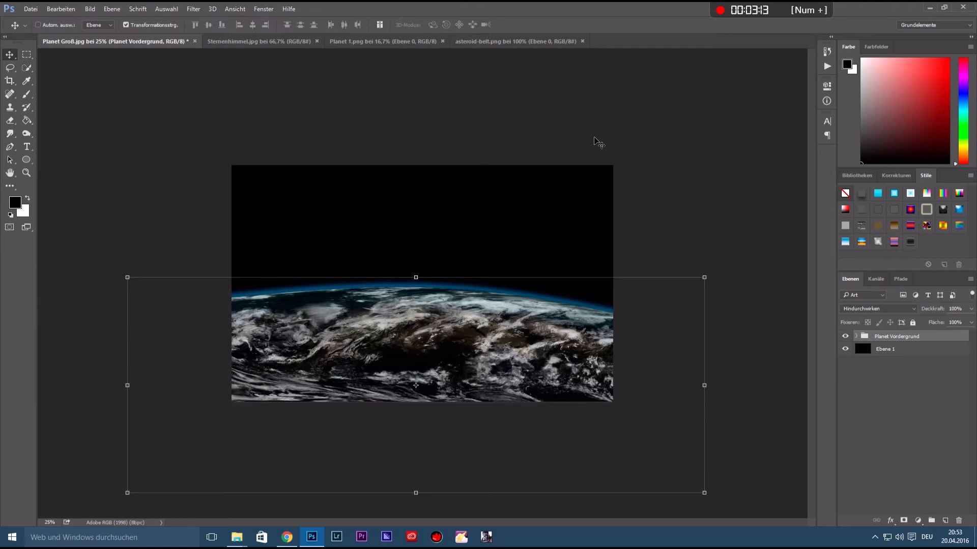
- Copy the orange planet from Planet 1.png into the earth composite and close the source window
click(351, 42)
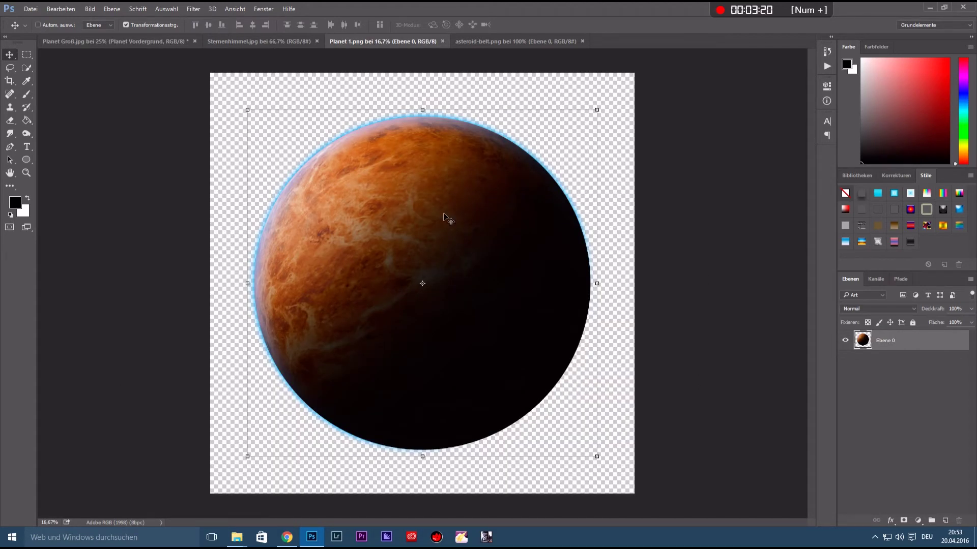
drag(352, 40, 563, 157)
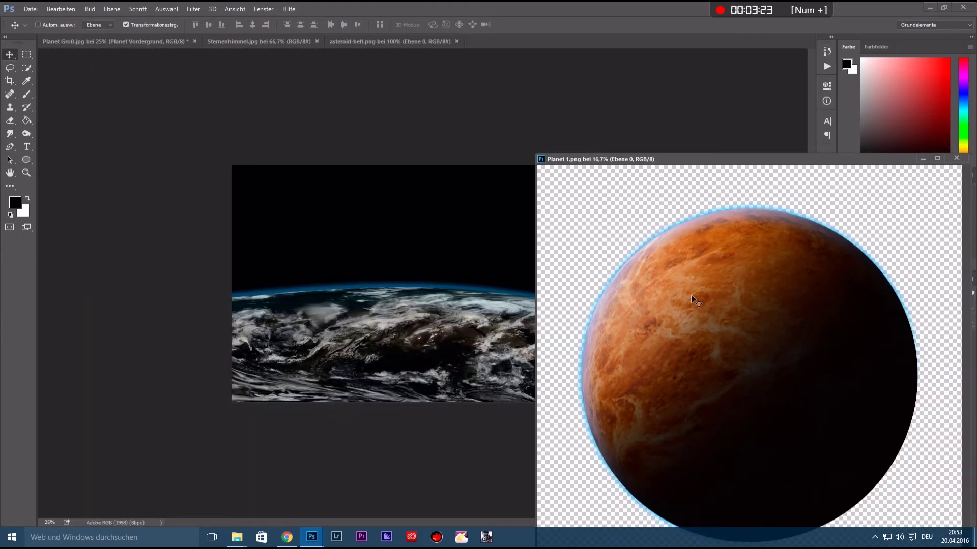
drag(691, 295, 477, 267)
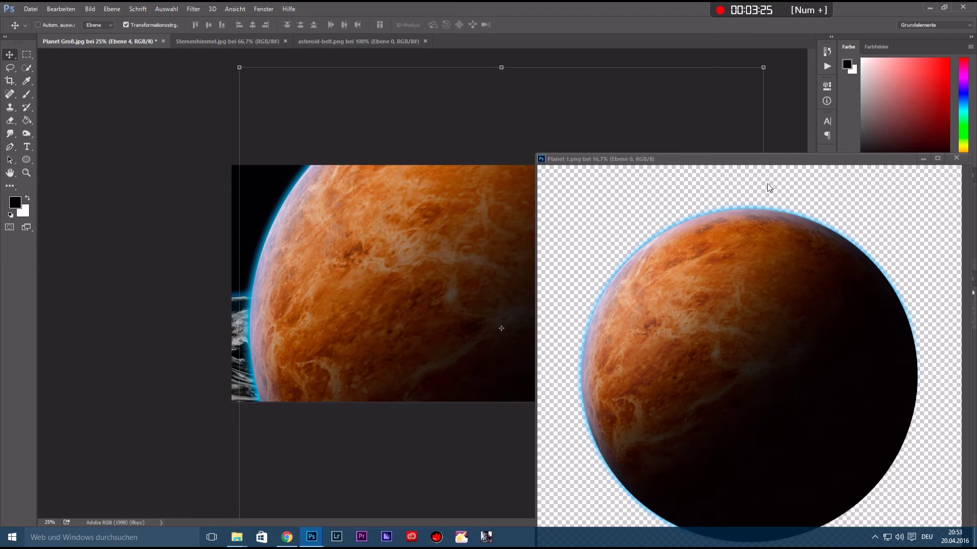
drag(898, 162, 611, 140)
click(668, 135)
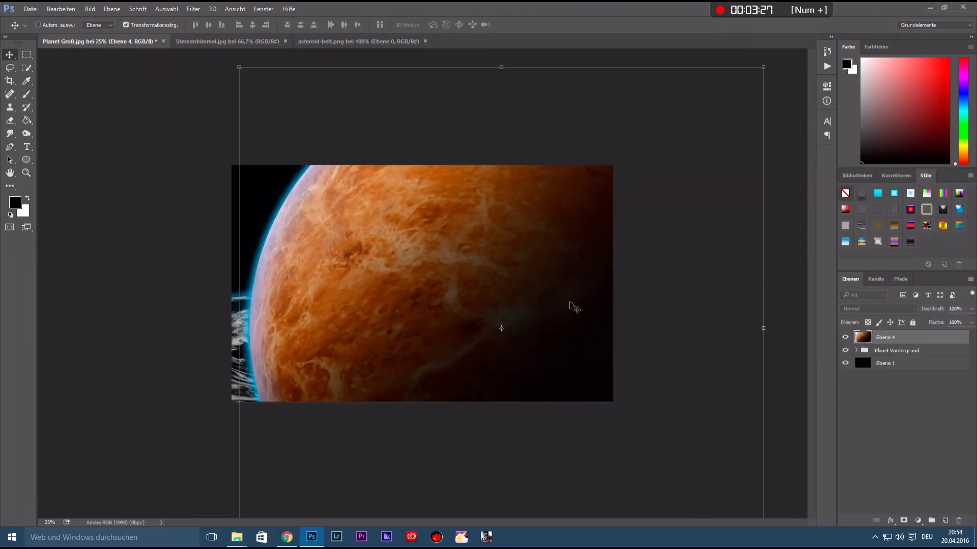
mouse_move(506, 279)
mouse_down()
mouse_move(449, 240)
mouse_move(415, 237)
mouse_up()
key(ctrl+minus)
key(ctrl+minus)
key(ctrl+minus)
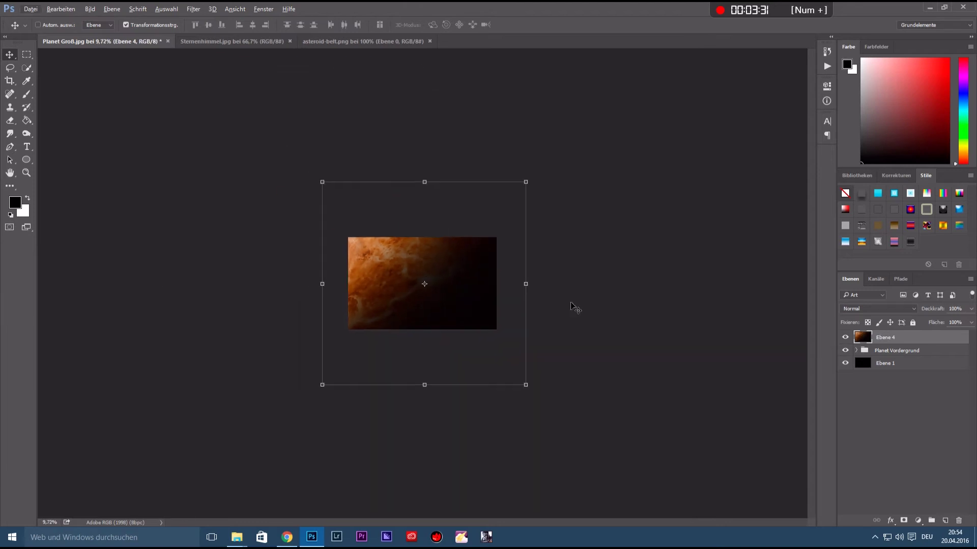
- Convert the planet layer to a smart object and scale it down toward the upper right
right_click(906, 340)
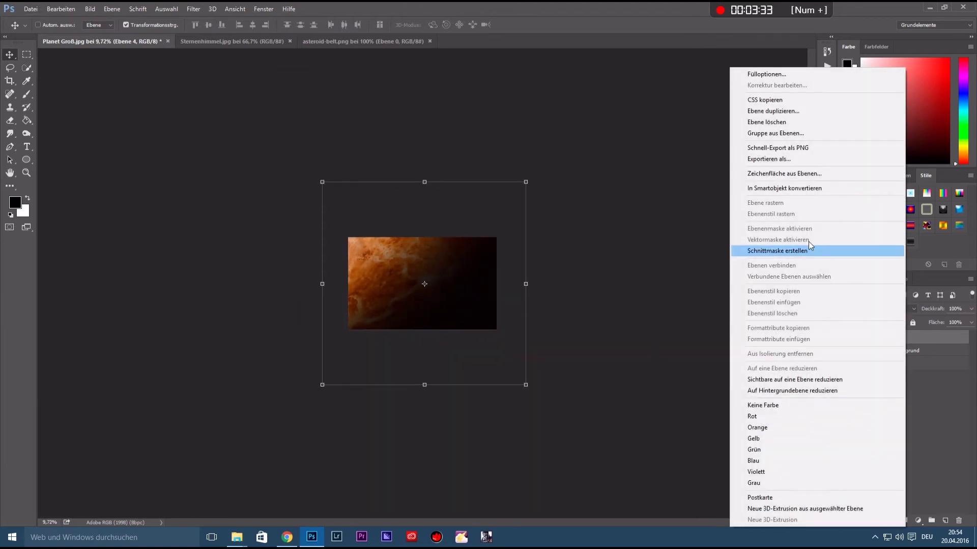
click(786, 188)
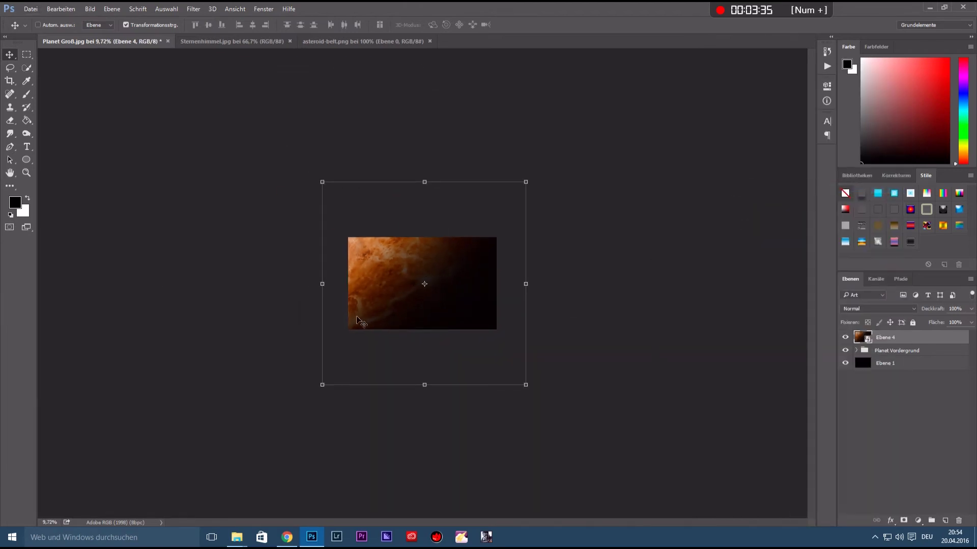
mouse_move(322, 385)
mouse_down()
mouse_move(377, 300)
mouse_move(425, 272)
mouse_up()
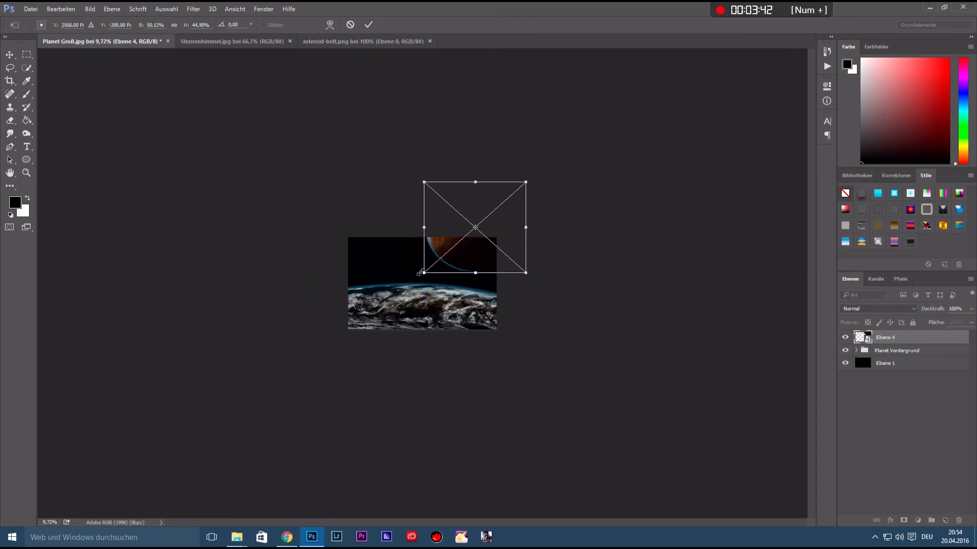
click(368, 25)
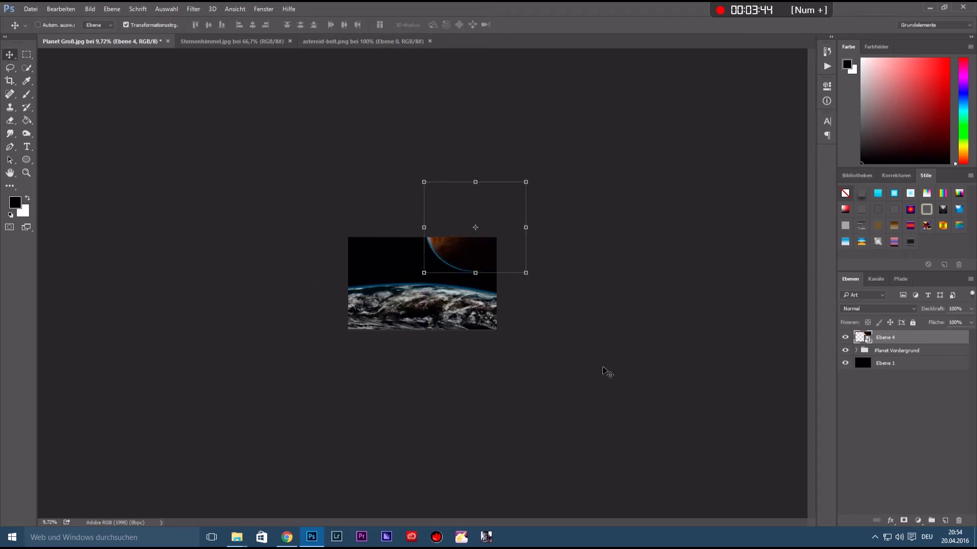
key(ctrl+plus)
key(ctrl+plus)
key(ctrl+plus)
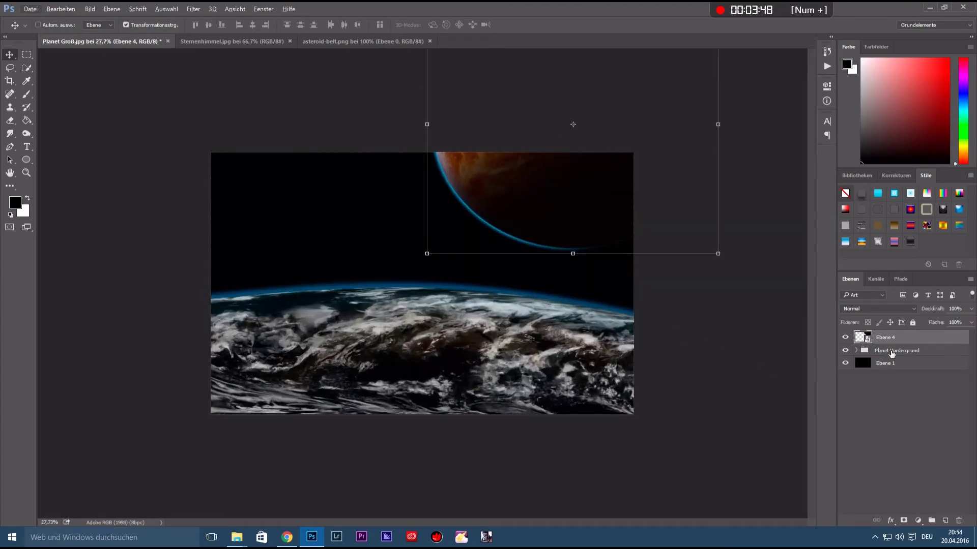
- Nudge the earth group lower and restack Ebene 4 just above Ebene 1
drag(899, 339, 897, 351)
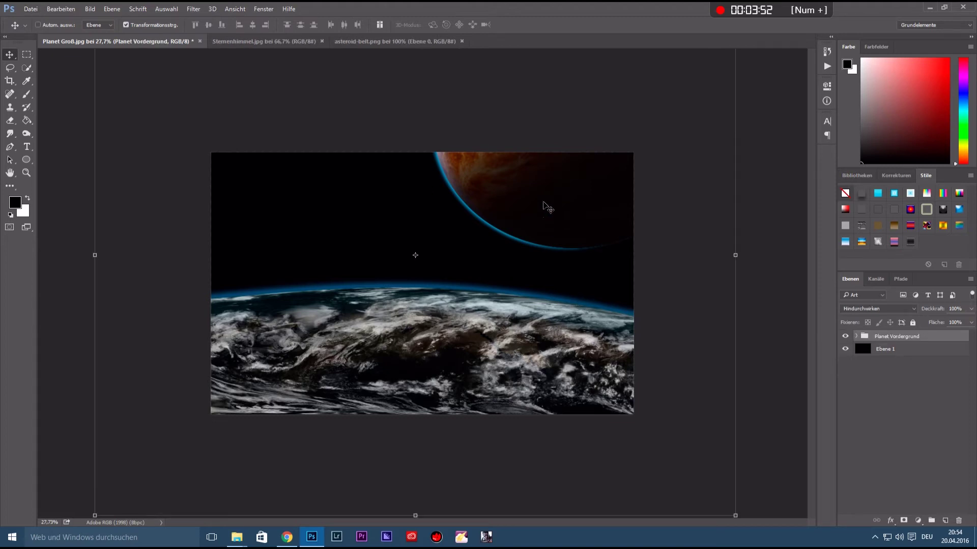
drag(566, 200, 551, 249)
drag(555, 260, 559, 251)
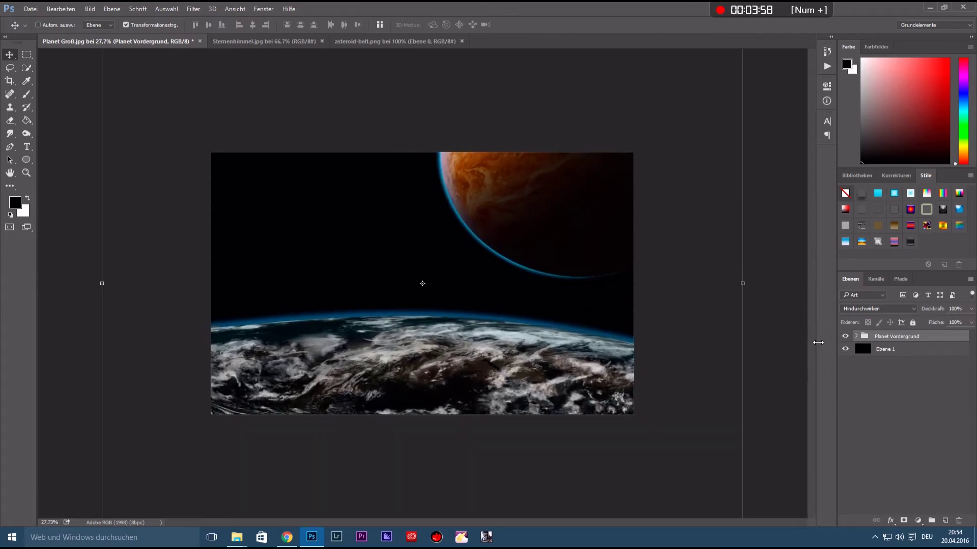
click(856, 336)
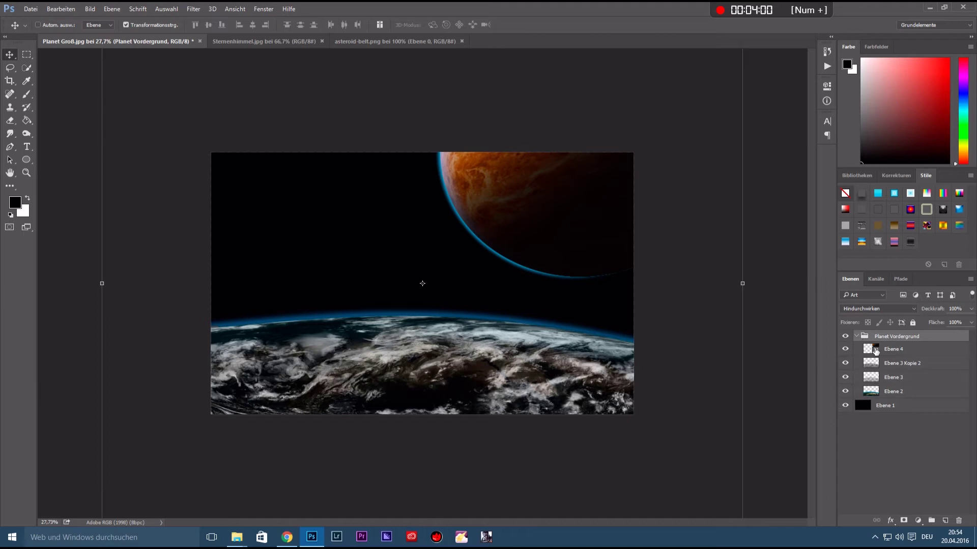
drag(901, 351, 902, 407)
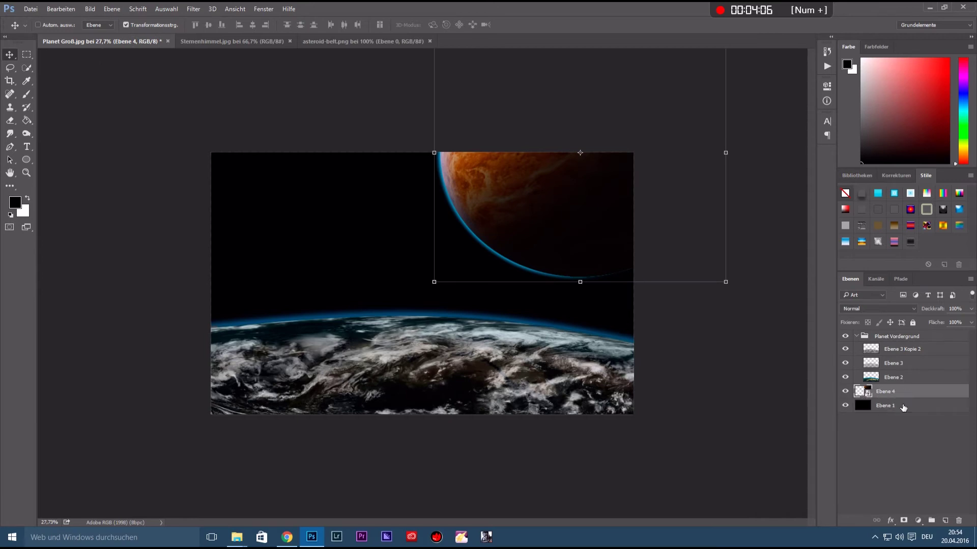
- Free-transform Ebene 4: shrink the orange planet, set it above Earth's horizon, and tilt it slightly
click(857, 336)
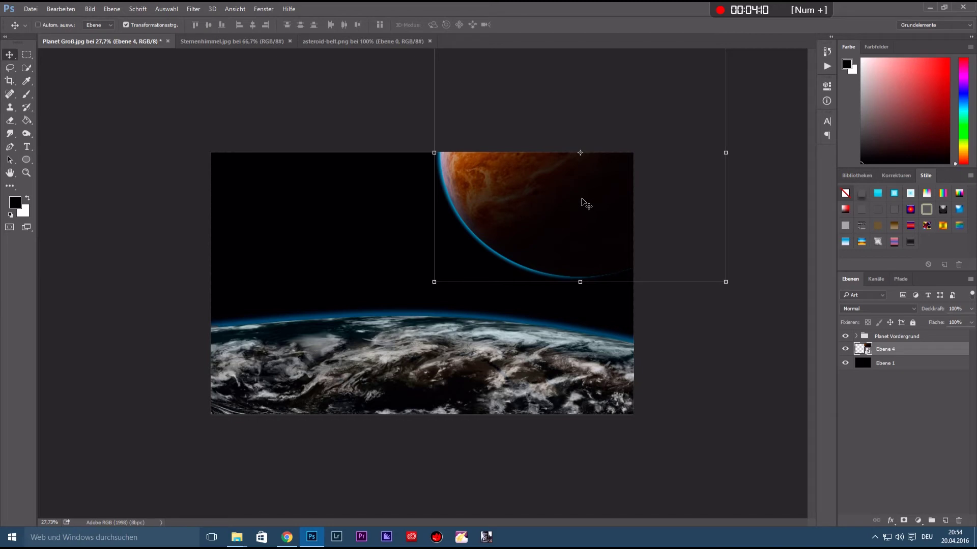
mouse_move(590, 232)
mouse_down()
mouse_move(580, 281)
mouse_move(541, 256)
mouse_move(525, 324)
mouse_up()
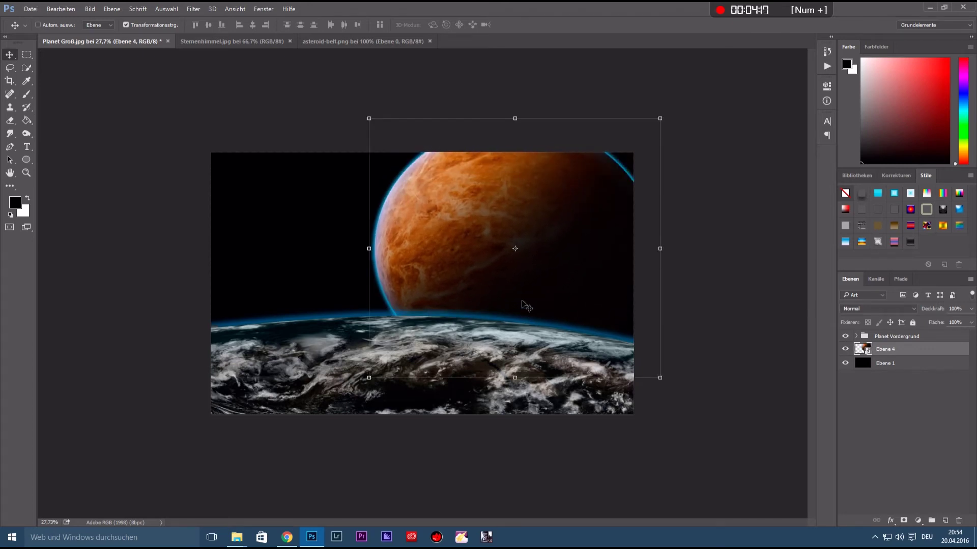
scroll(444, 315, down, 5)
drag(389, 342, 476, 276)
drag(517, 251, 482, 283)
mouse_move(532, 214)
mouse_down()
mouse_move(497, 245)
mouse_move(519, 230)
mouse_up()
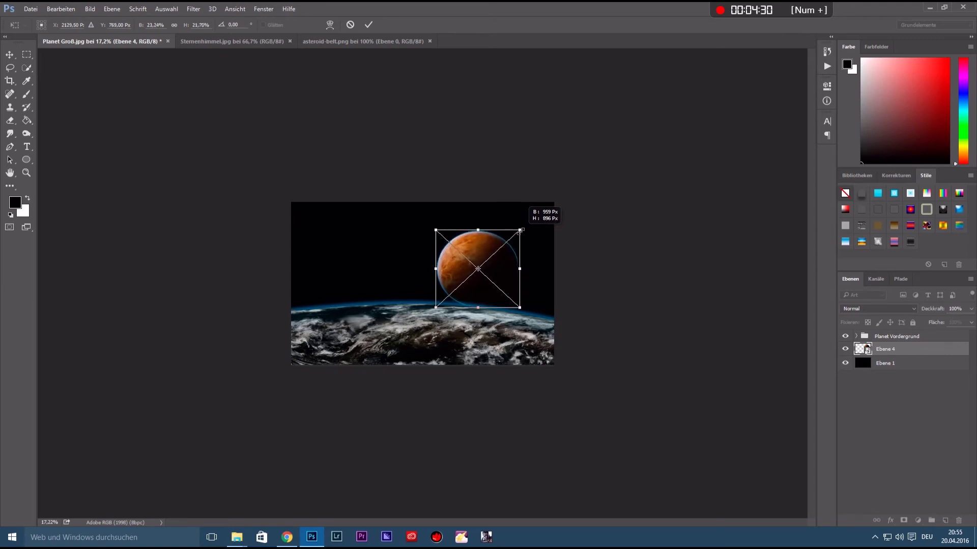
drag(520, 230, 526, 219)
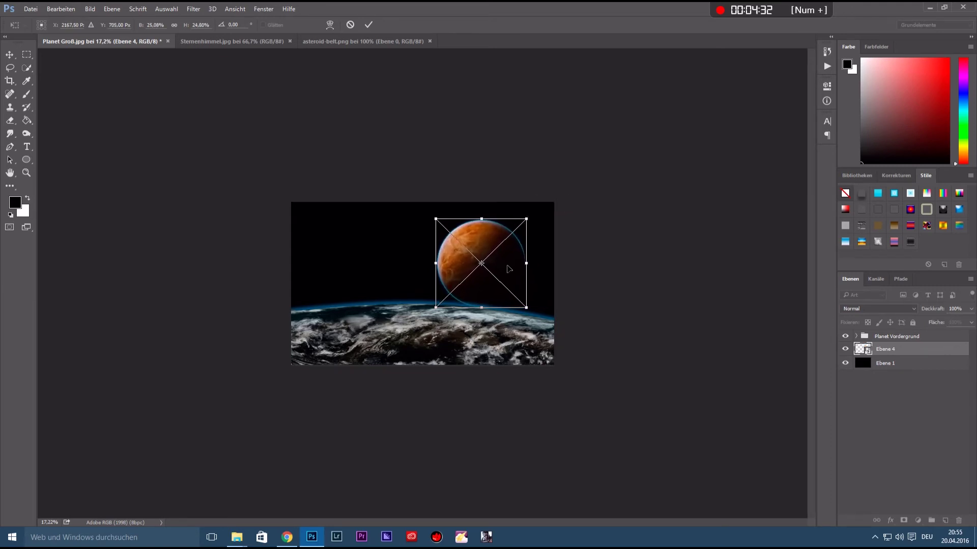
drag(478, 288, 478, 279)
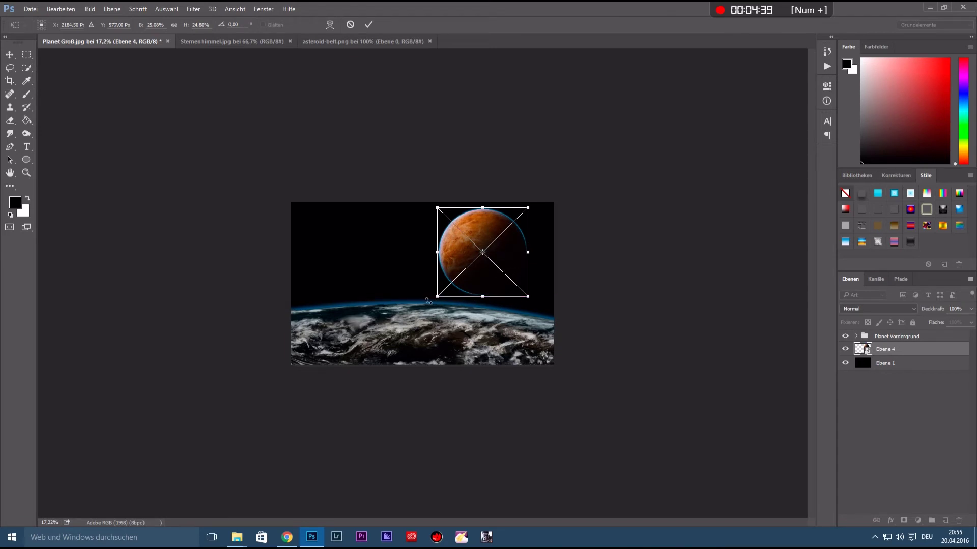
drag(429, 301, 450, 321)
click(369, 24)
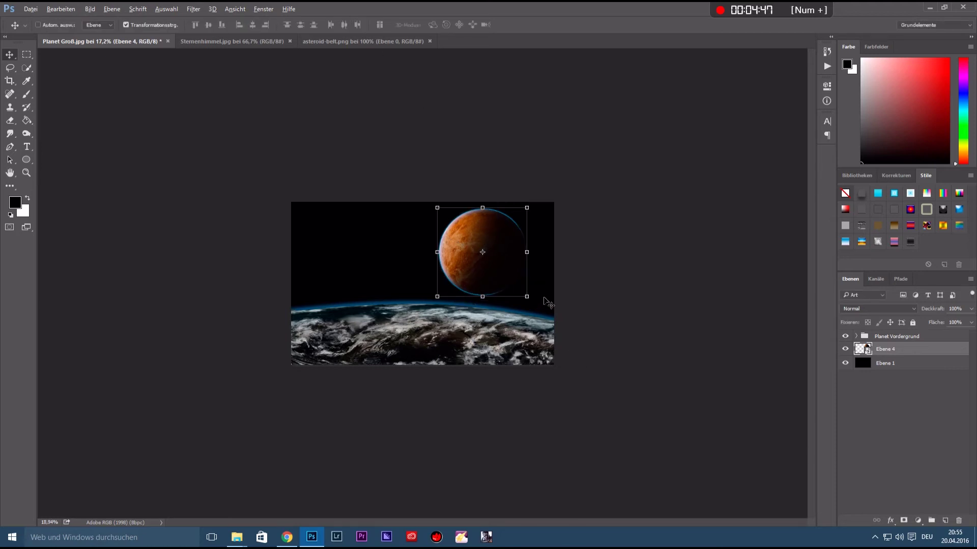
key(ctrl+plus)
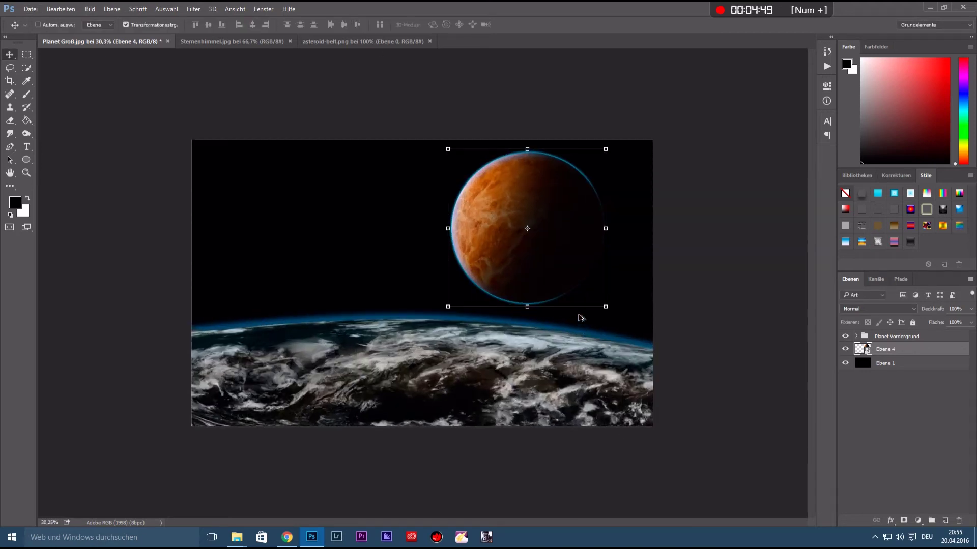
key(ctrl+minus)
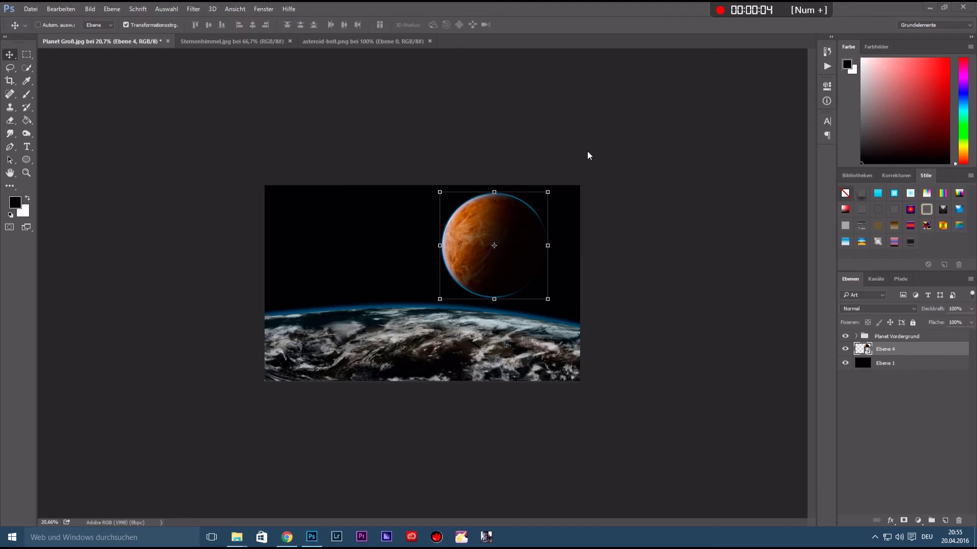
- Copy the asteroid belt from asteroid-belt.png into the composite and close the source window
click(358, 42)
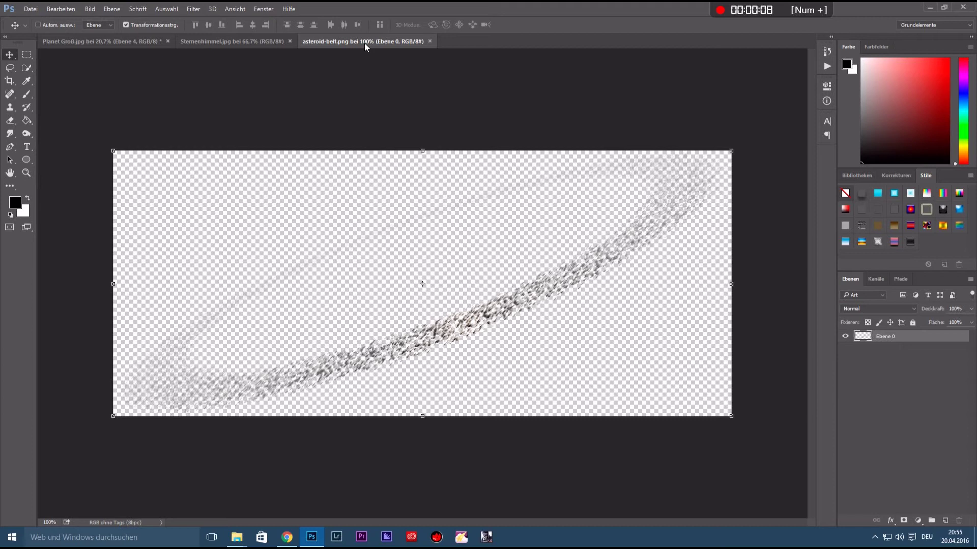
drag(364, 43, 749, 157)
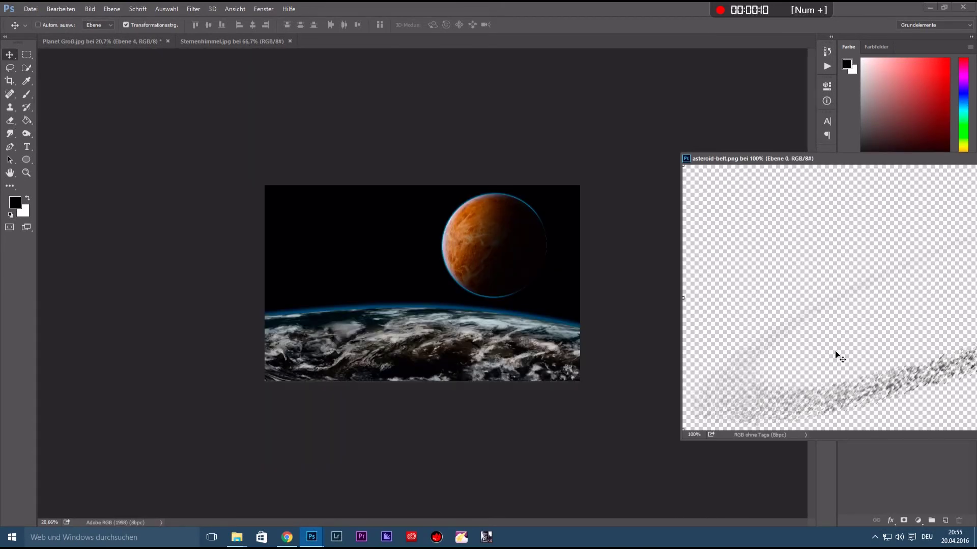
drag(836, 356, 479, 250)
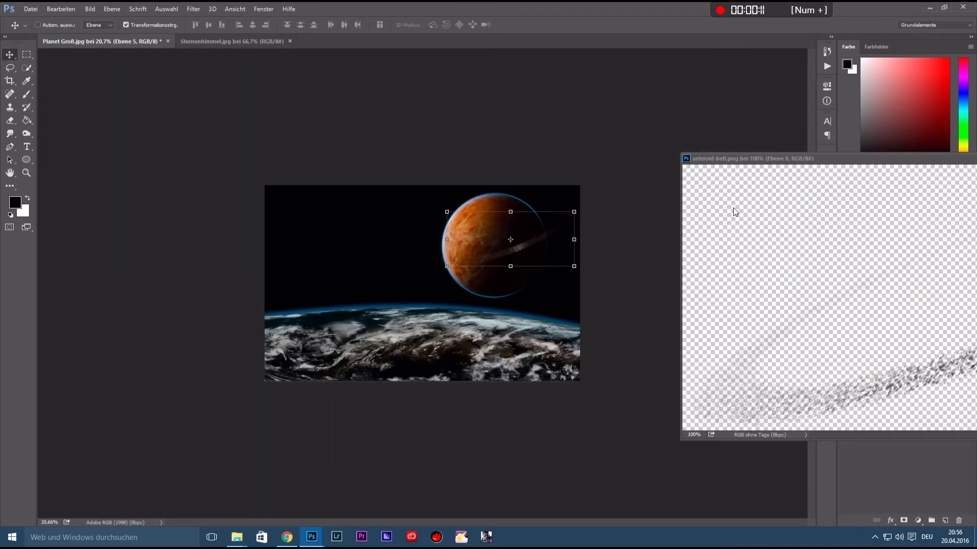
drag(814, 158, 481, 142)
drag(801, 148, 553, 130)
click(760, 133)
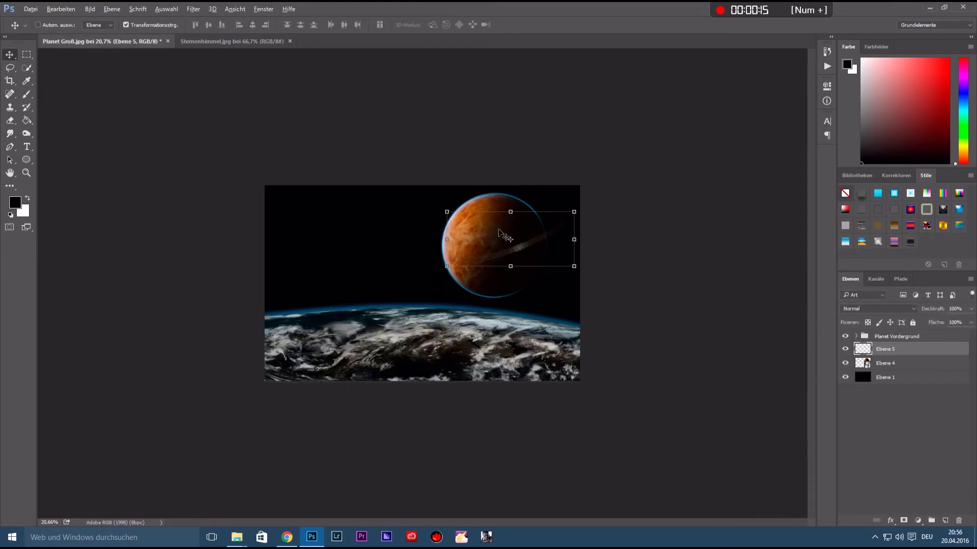
scroll(501, 235, up, 5)
scroll(580, 274, down, 1)
- Position and scale up the asteroid belt so it crosses the orange planet, then commit
drag(583, 240, 580, 253)
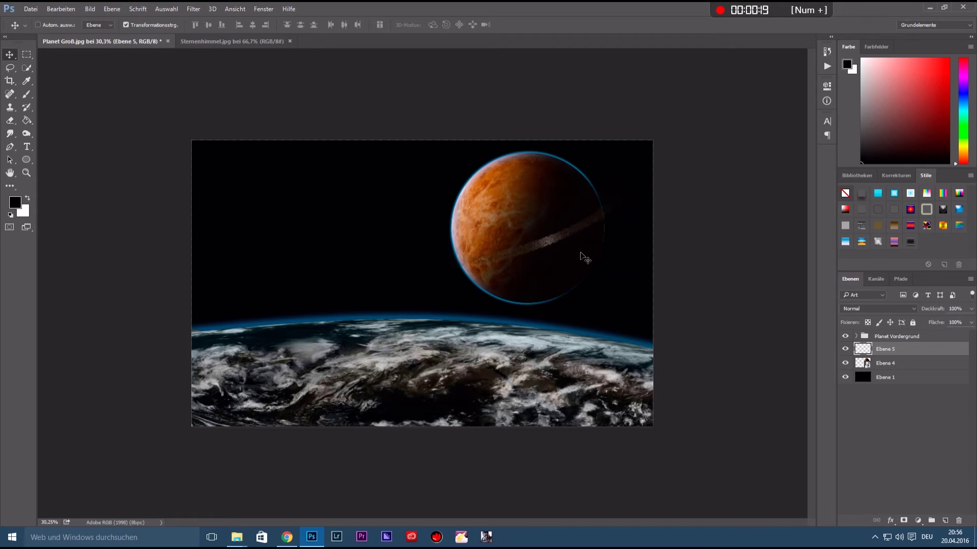
drag(633, 188, 655, 174)
mouse_move(539, 238)
mouse_down()
mouse_move(524, 243)
mouse_move(585, 242)
mouse_up()
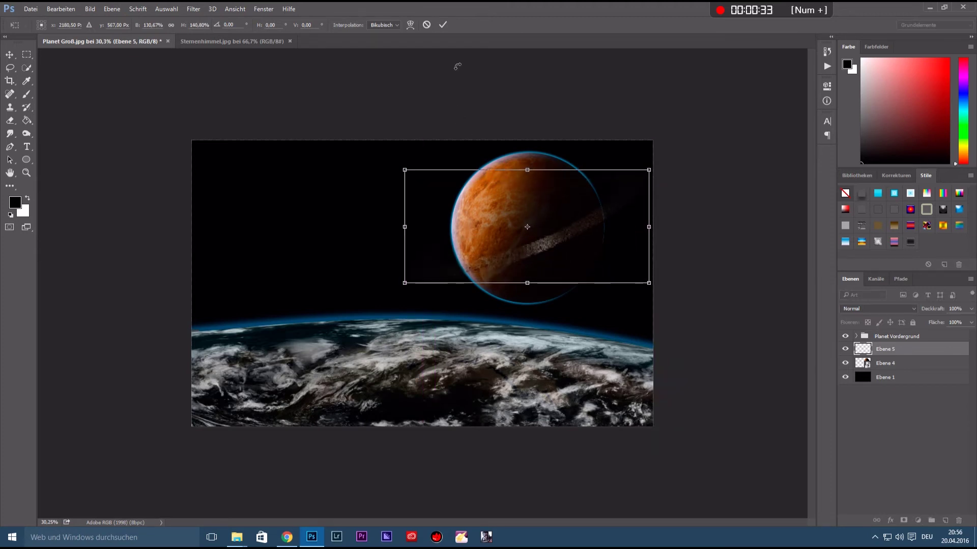
click(443, 25)
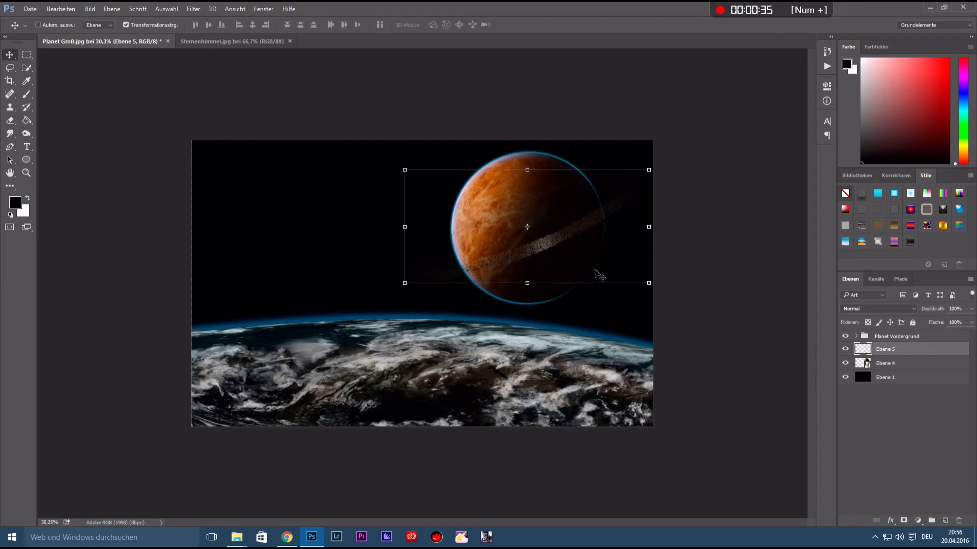
click(28, 174)
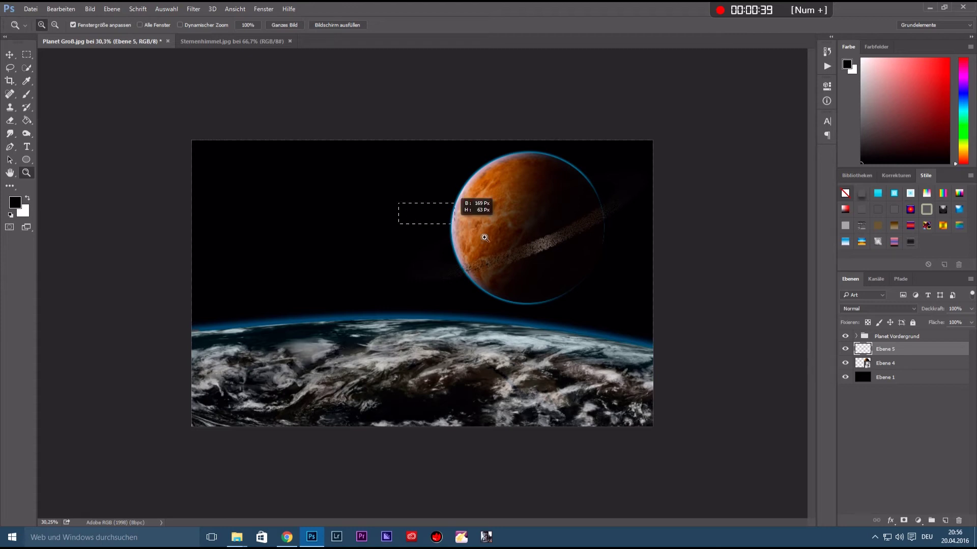
- Zoom in on the orange planet and erase the belt's dark streak along its left edge with a size-95 eraser
drag(404, 214, 605, 270)
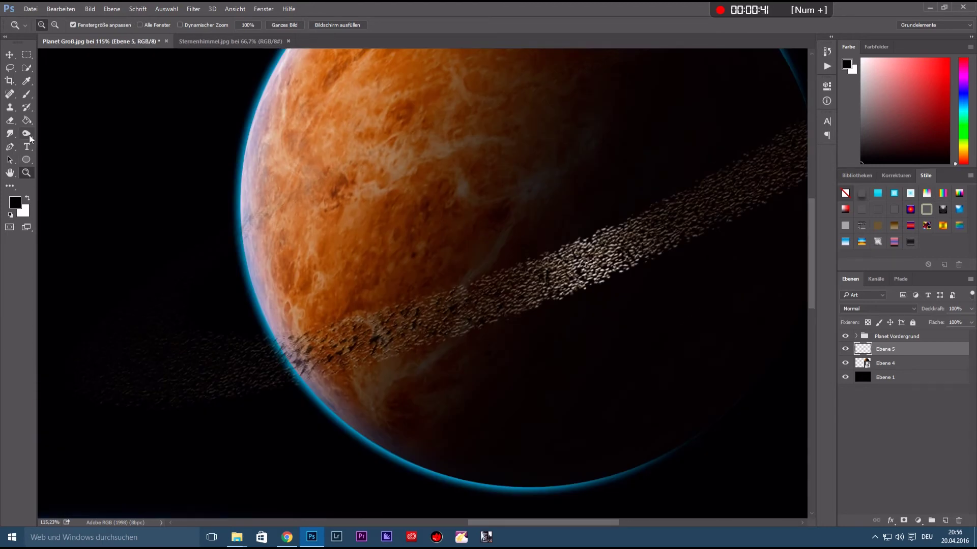
drag(18, 126, 34, 123)
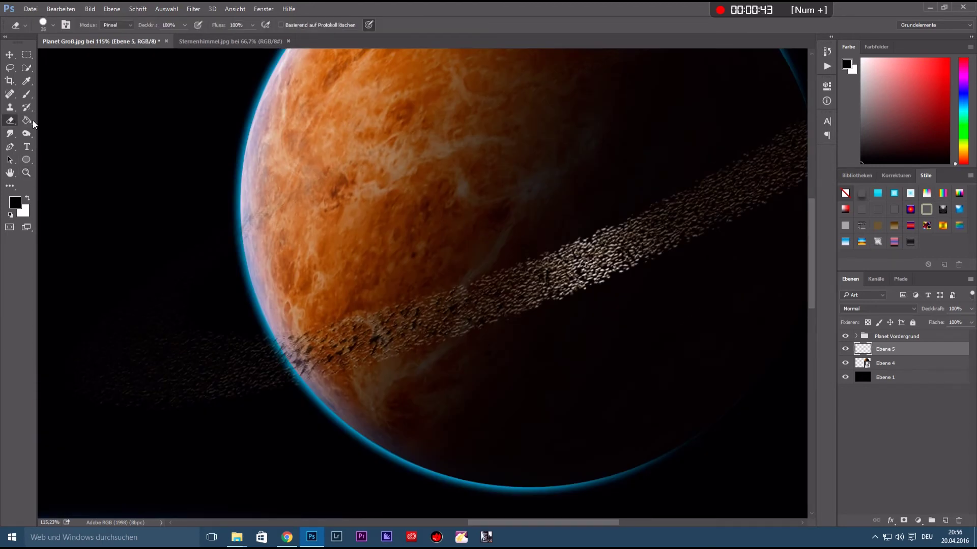
drag(269, 206, 251, 237)
click(52, 26)
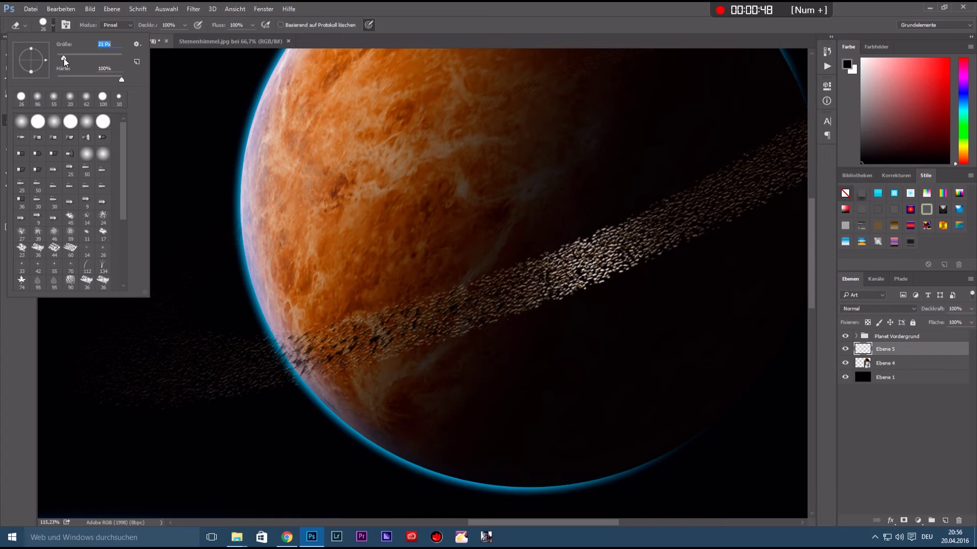
click(277, 192)
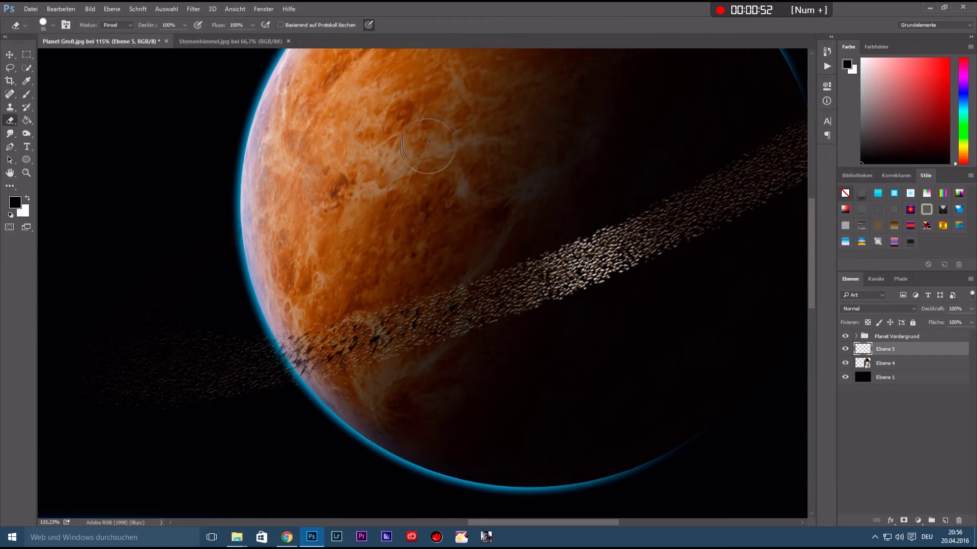
scroll(459, 145, down, 3)
scroll(478, 168, down, 2)
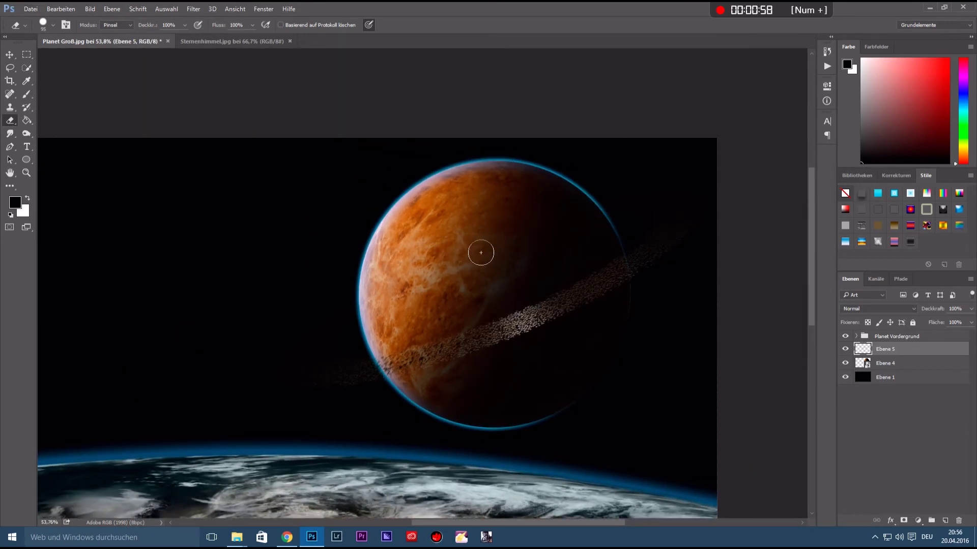
scroll(570, 239, up, 2)
scroll(593, 226, up, 2)
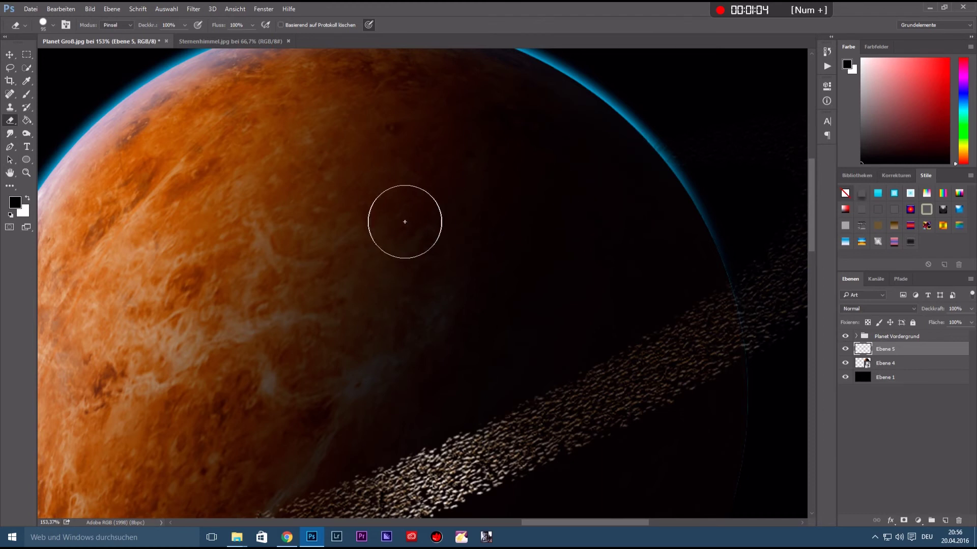
scroll(357, 222, down, 2)
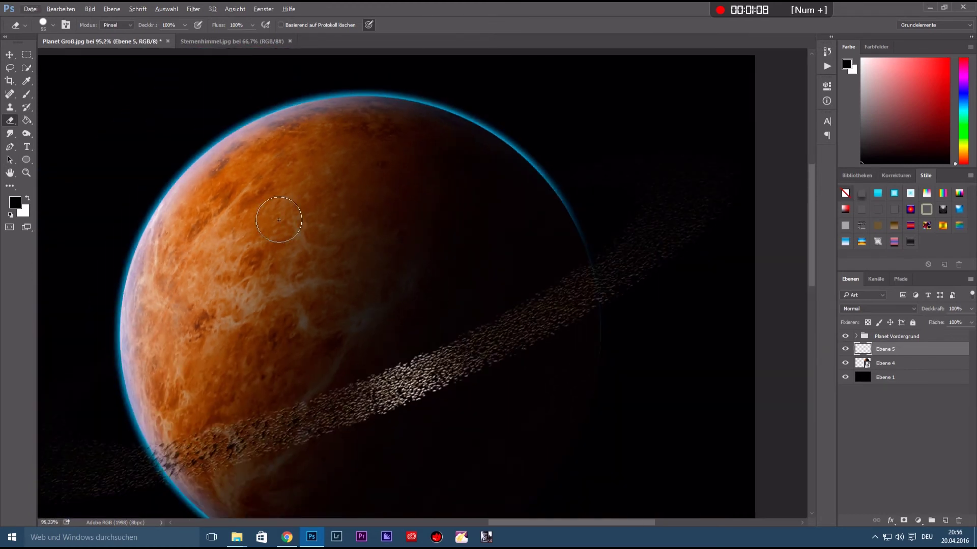
scroll(269, 226, down, 1)
scroll(264, 232, down, 2)
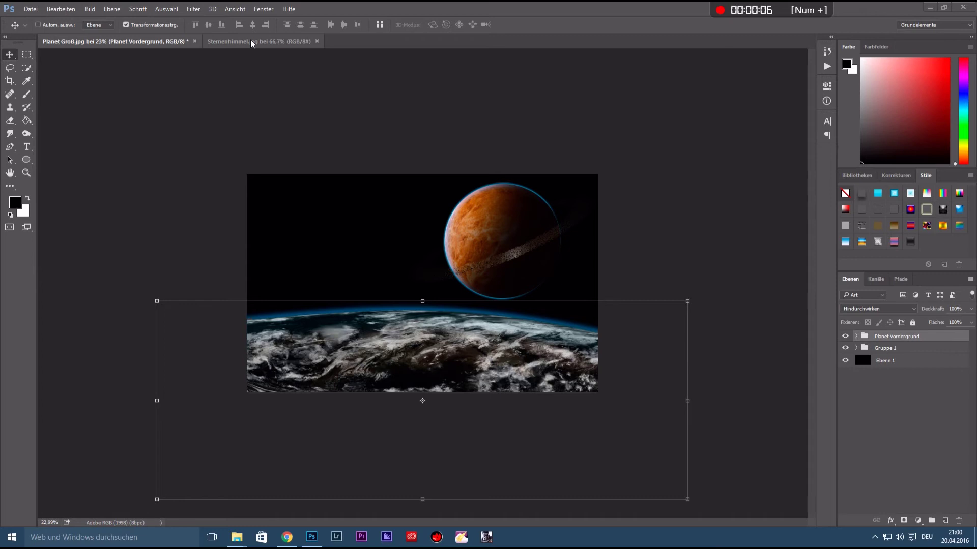
- Copy the Sternenhimmel star image into the composite as Ebene 6 and close its window
drag(250, 39, 542, 151)
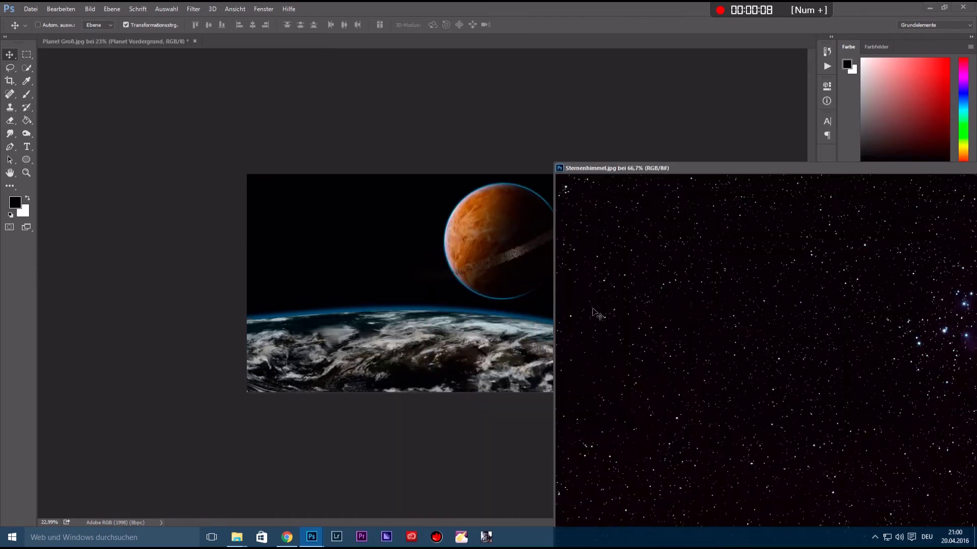
drag(595, 313, 368, 264)
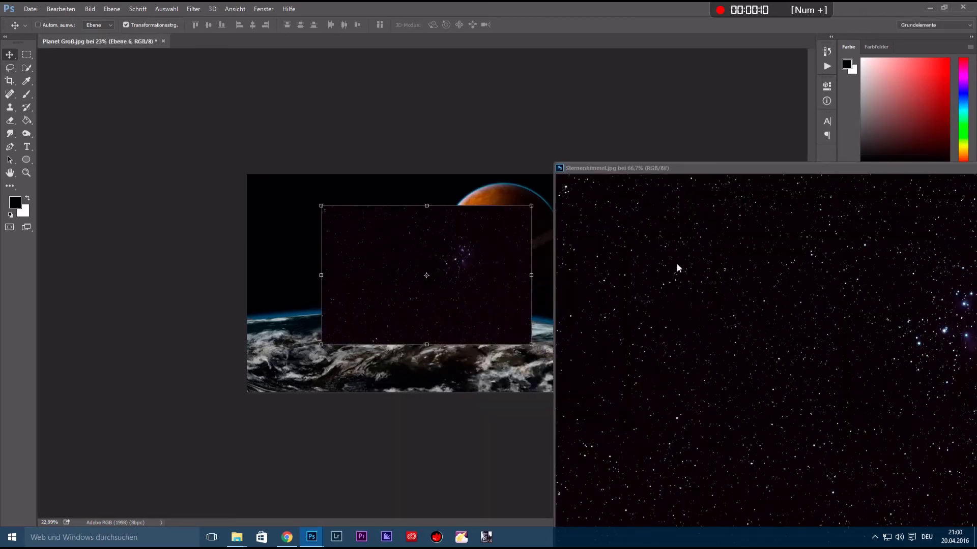
drag(743, 177, 574, 156)
double_click(573, 157)
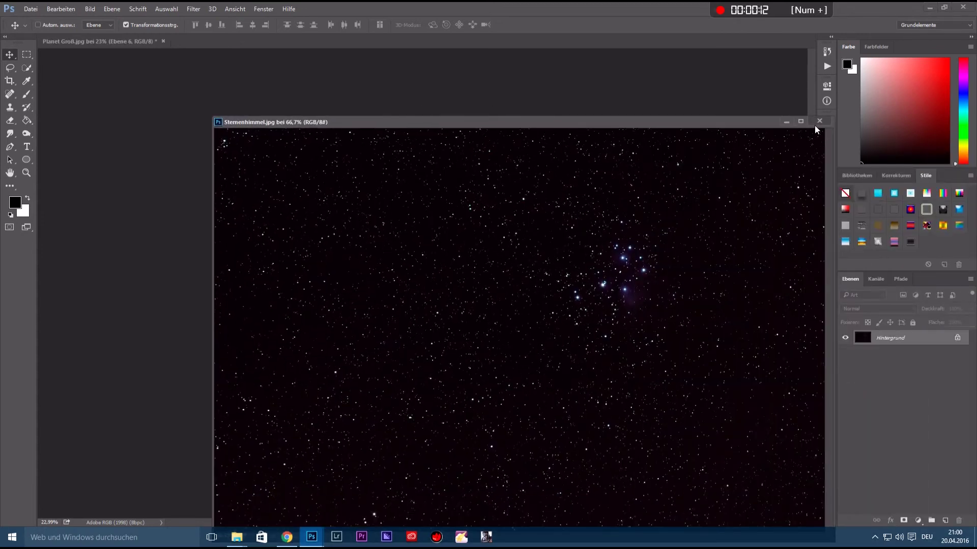
click(815, 122)
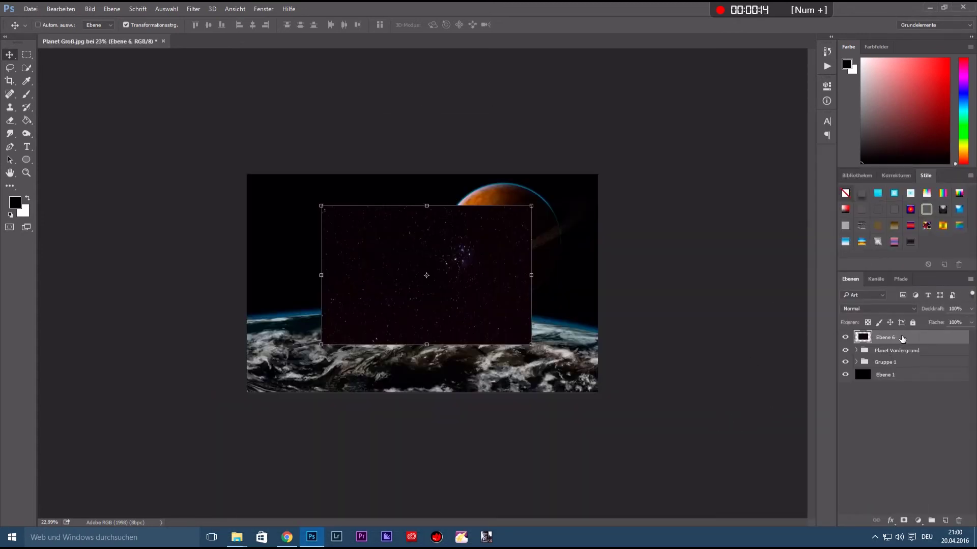
- Convert Ebene 6 to a smart object, stretch it over the canvas, and move it below the planet layers
right_click(902, 338)
click(796, 188)
drag(322, 206, 246, 174)
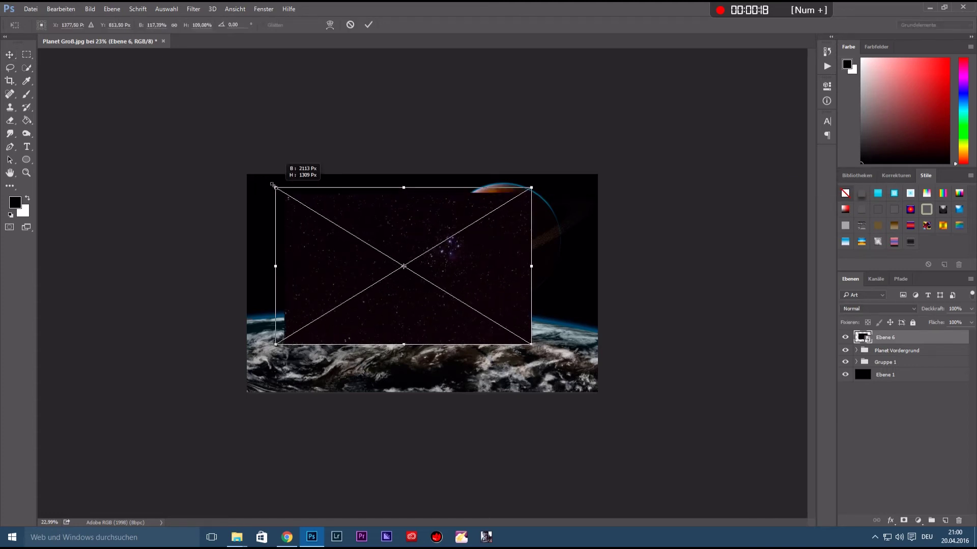
drag(531, 345, 598, 392)
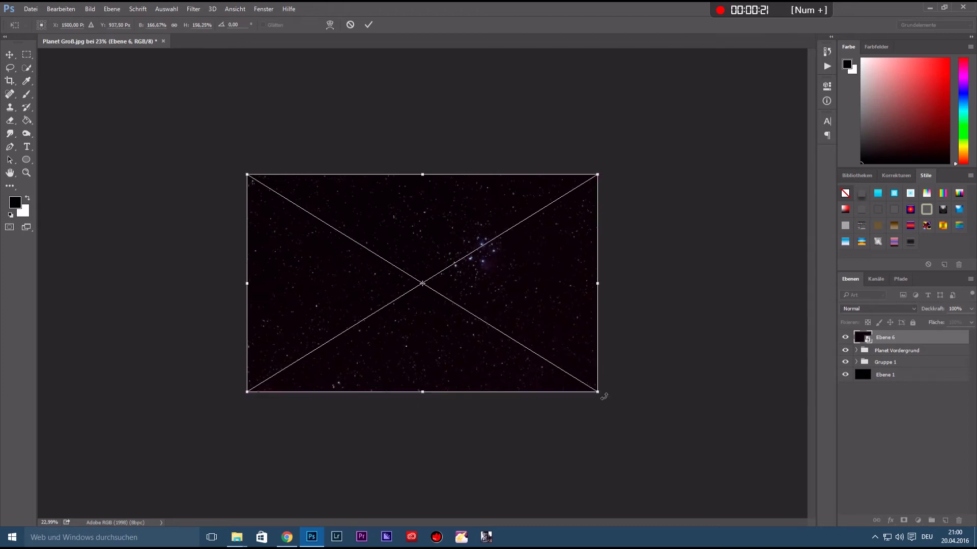
click(371, 26)
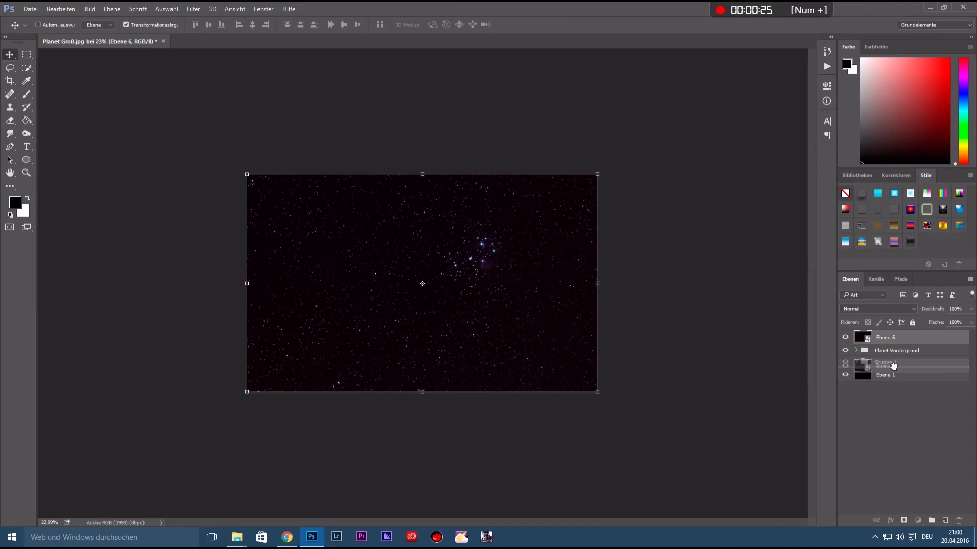
drag(904, 349, 885, 375)
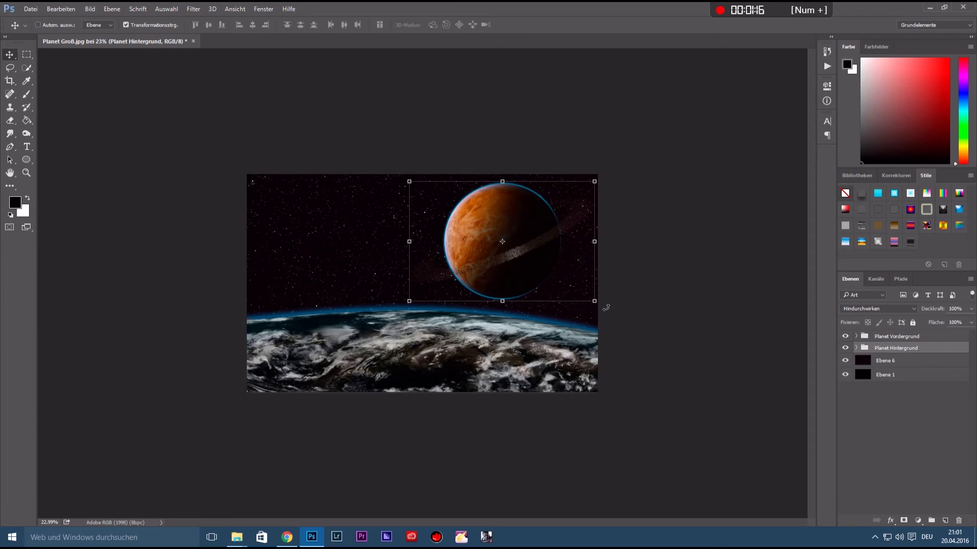
- Nudge the ringed planet group left and down, then raise the Planet Vordergrund earth slightly
drag(522, 281, 516, 303)
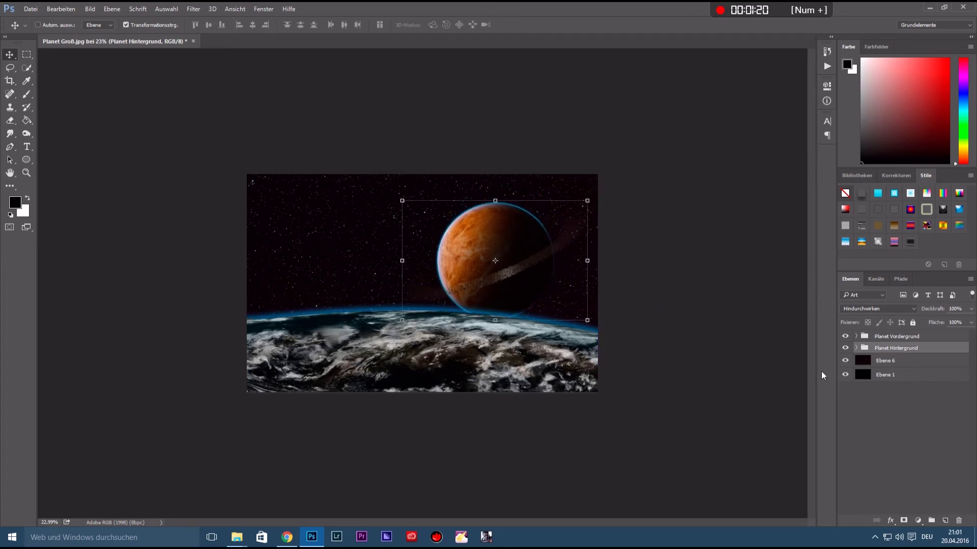
click(895, 337)
drag(369, 344, 370, 336)
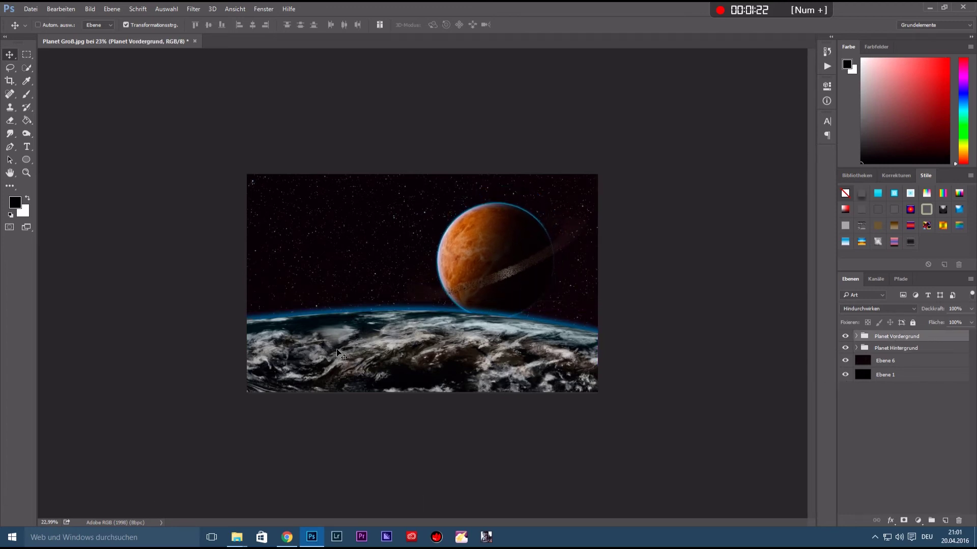
- Tilt the earth about 7°, enlarge it from the lower-left corner, shift it right, and apply
drag(146, 284, 188, 265)
key(ctrl+minus)
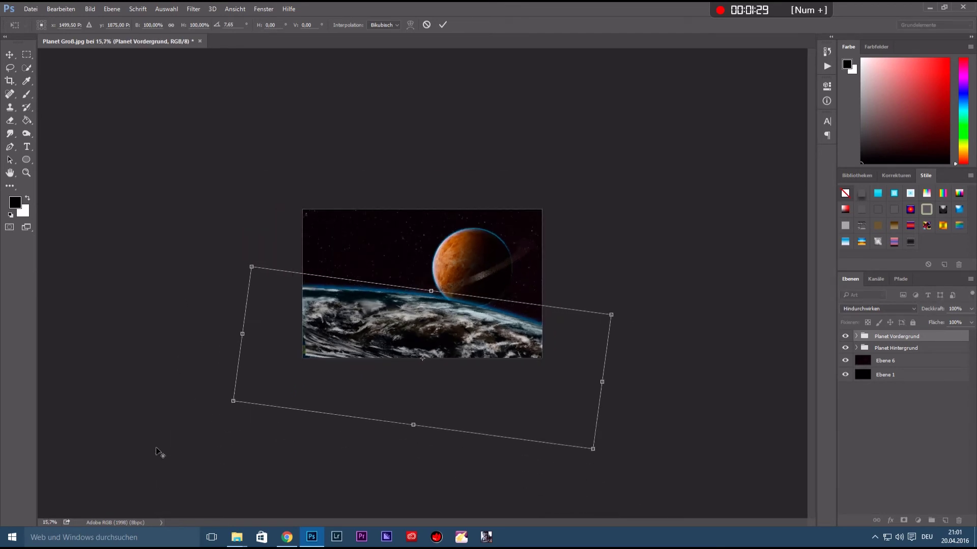
key(ctrl+minus)
mouse_move(266, 380)
mouse_down()
mouse_move(198, 394)
mouse_move(206, 393)
mouse_up()
drag(388, 351, 401, 352)
click(443, 26)
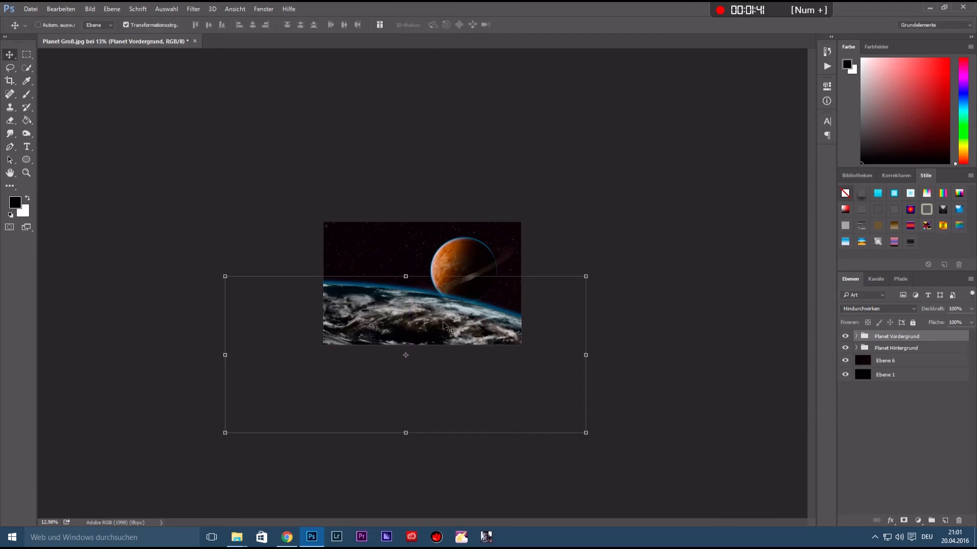
key(ctrl+plus)
key(ctrl+plus)
key(ctrl+plus)
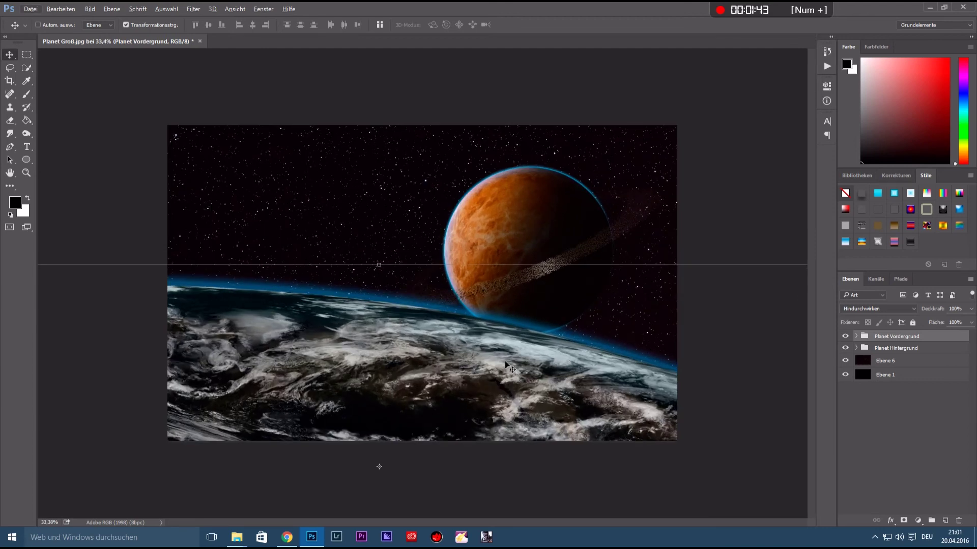
key(ctrl+minus)
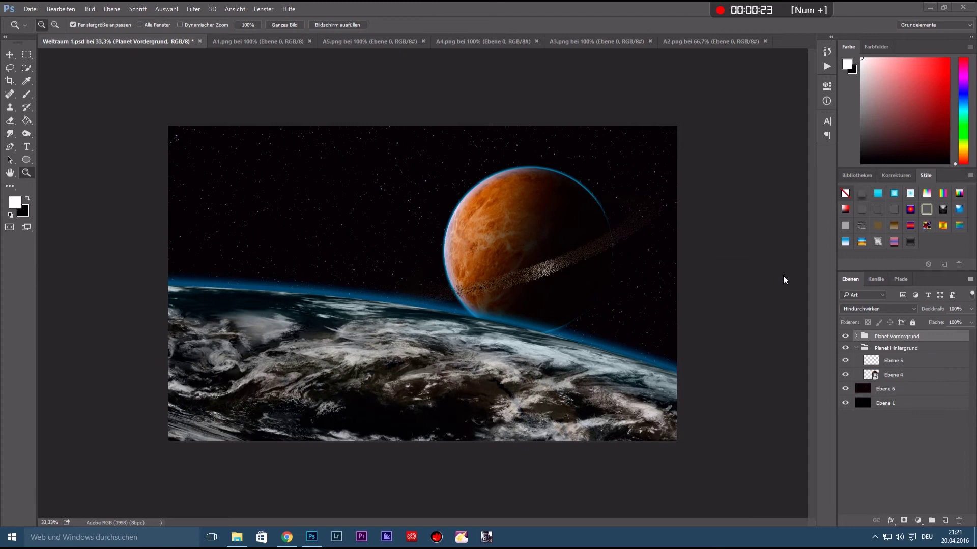
- From File Explorer's Sojus folder, select the apollo_soyuz_carbajal.3ds spacecraft model
click(930, 8)
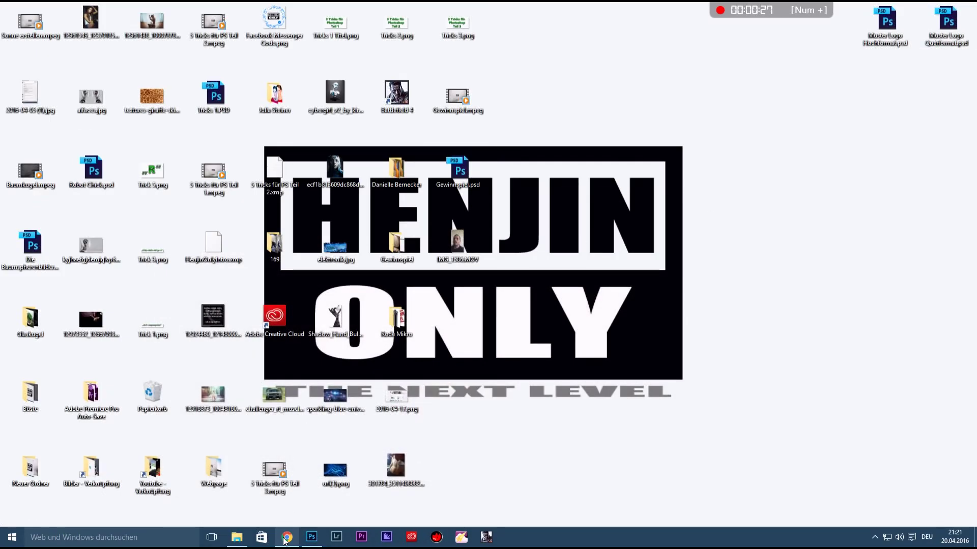
click(237, 537)
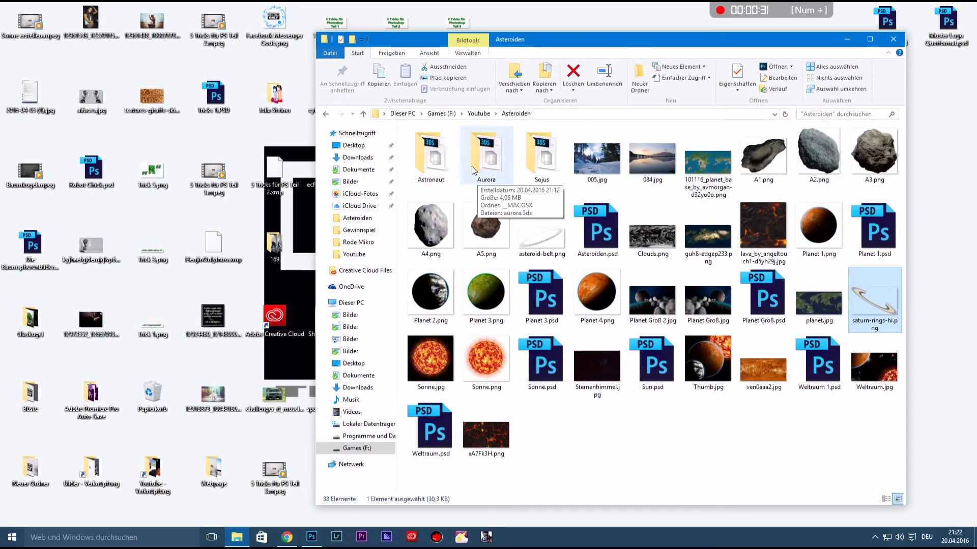
double_click(539, 155)
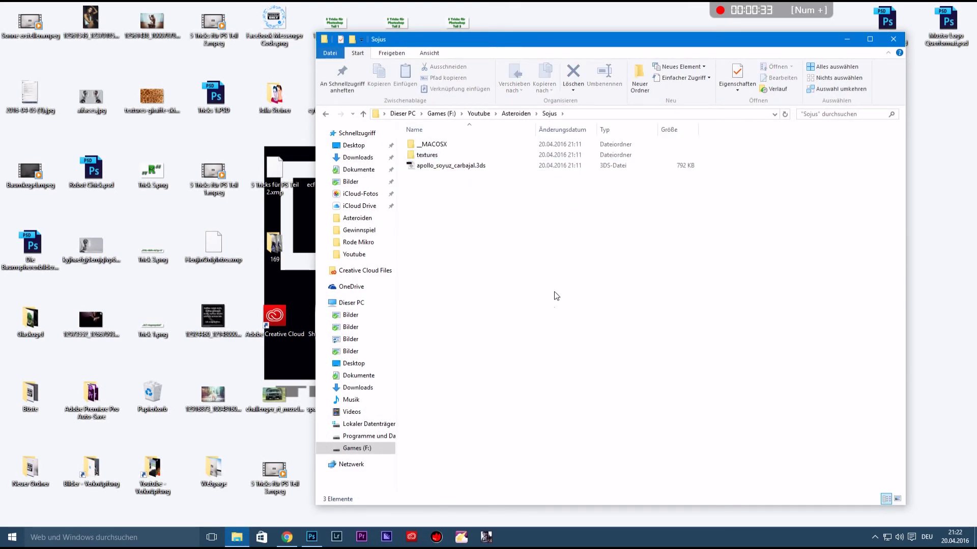
click(445, 168)
- Create a new 3D document from the model, declining the 3D workspace and converting to the working profile
key(ctrl+n)
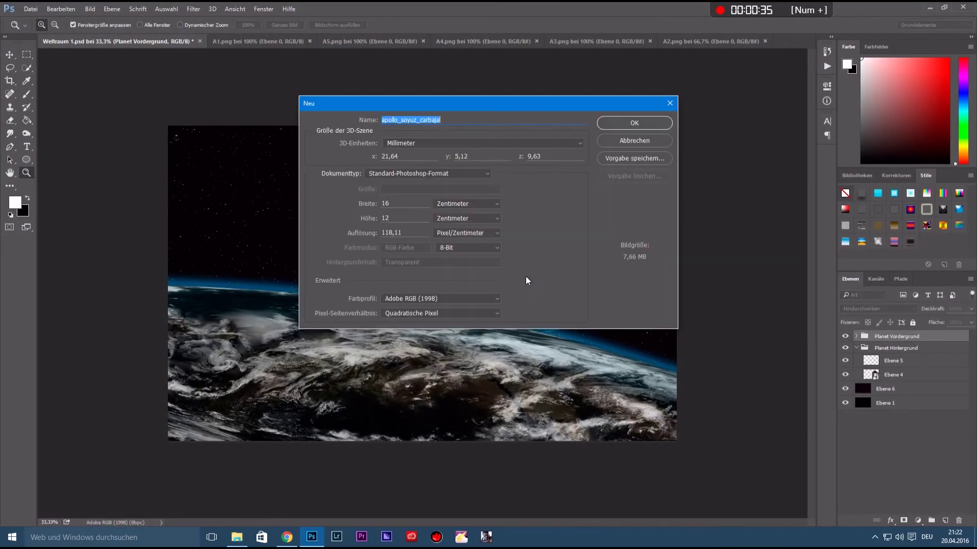
click(620, 123)
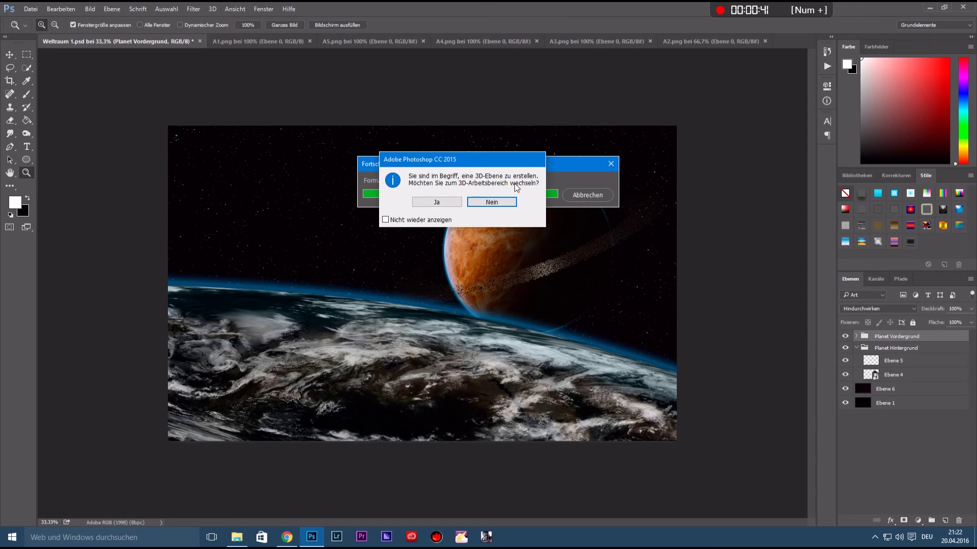
click(491, 202)
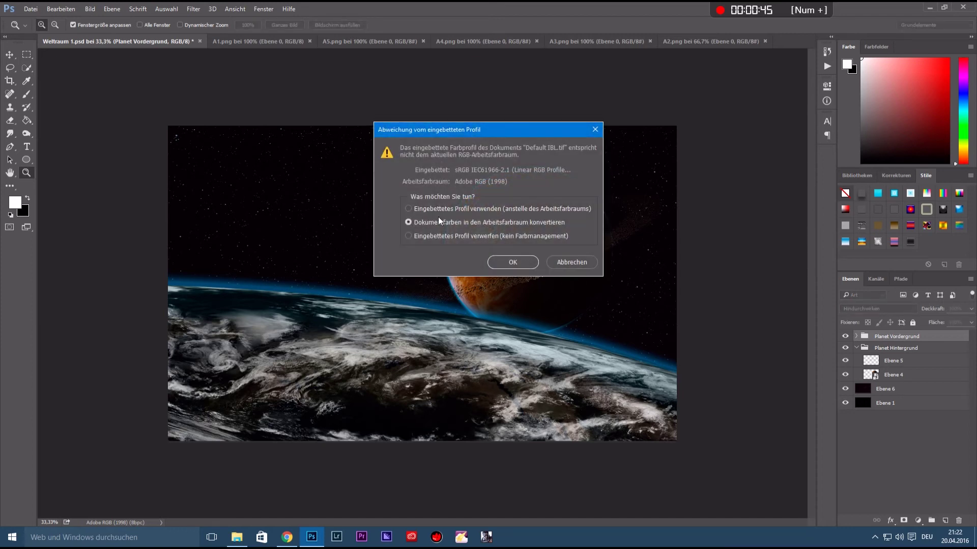
click(514, 259)
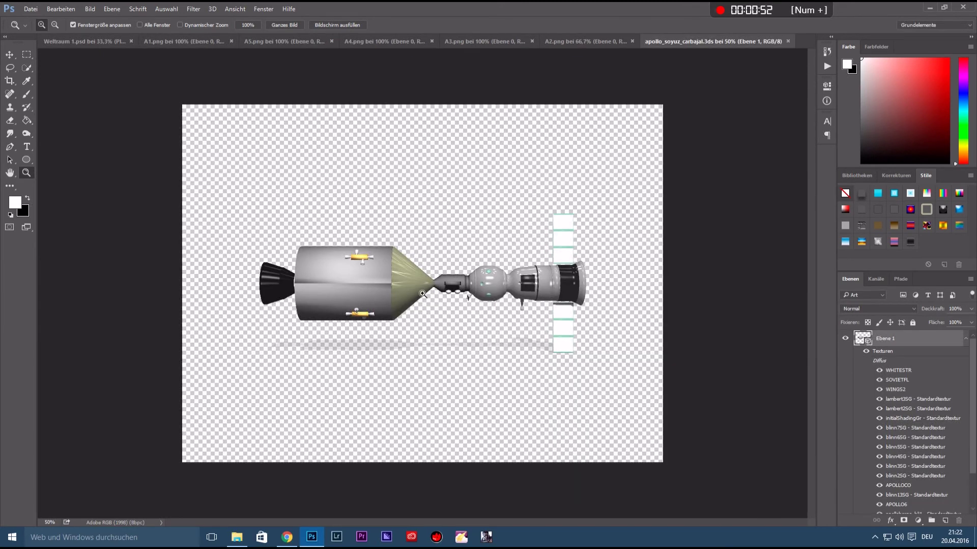
- Orbit the spacecraft to a diagonal angle and rasterize the 3D layer
click(12, 58)
mouse_move(463, 267)
mouse_down()
mouse_move(456, 249)
mouse_move(467, 297)
mouse_move(787, 262)
mouse_move(708, 257)
mouse_up()
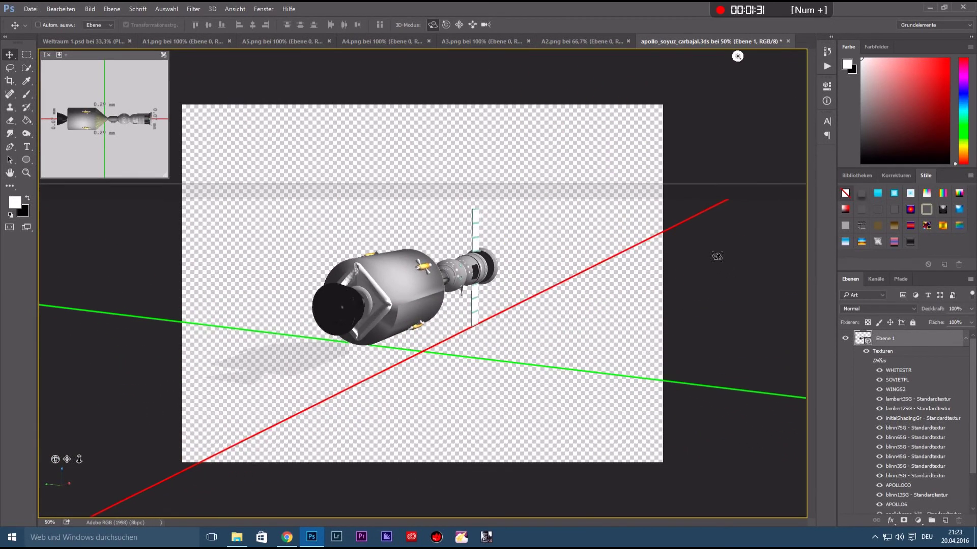
mouse_move(709, 257)
mouse_down()
mouse_move(692, 252)
mouse_move(701, 273)
mouse_up()
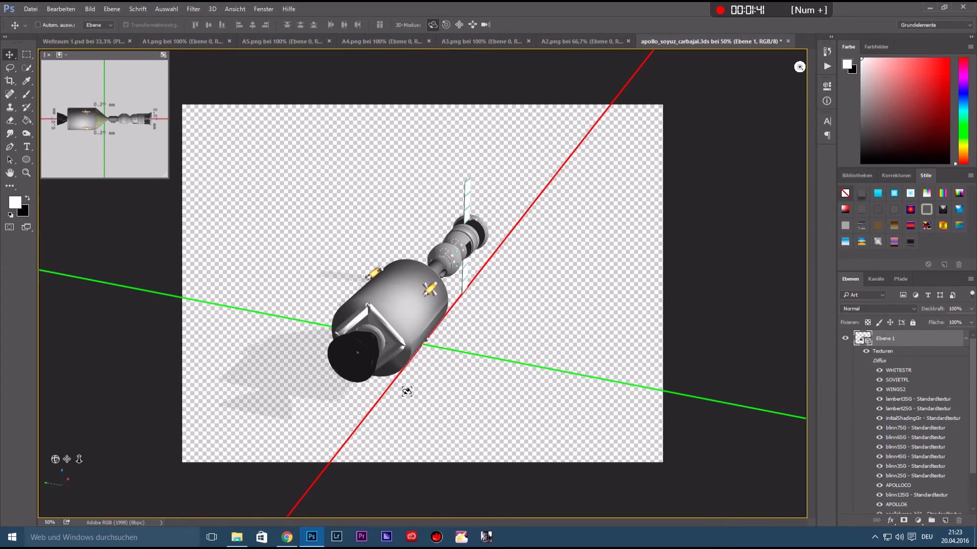
right_click(904, 341)
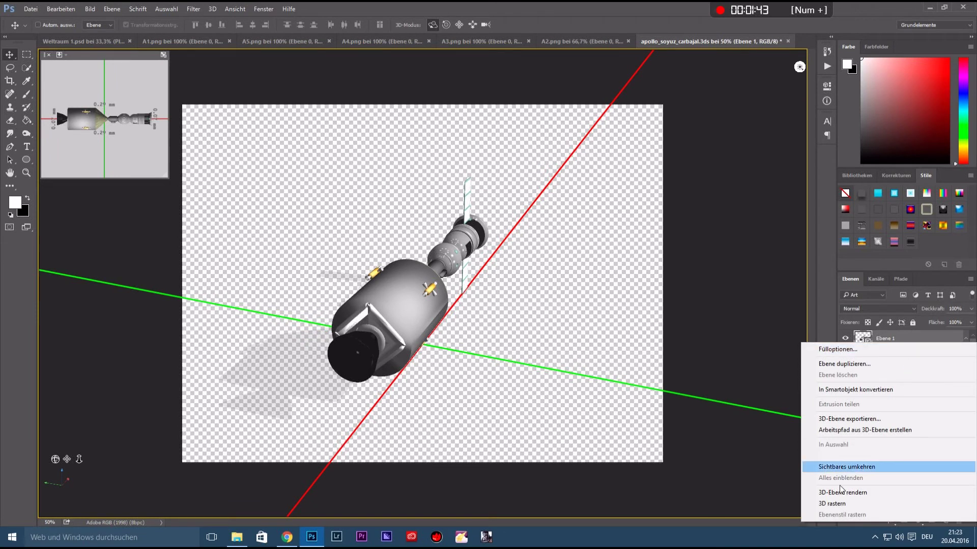
click(834, 505)
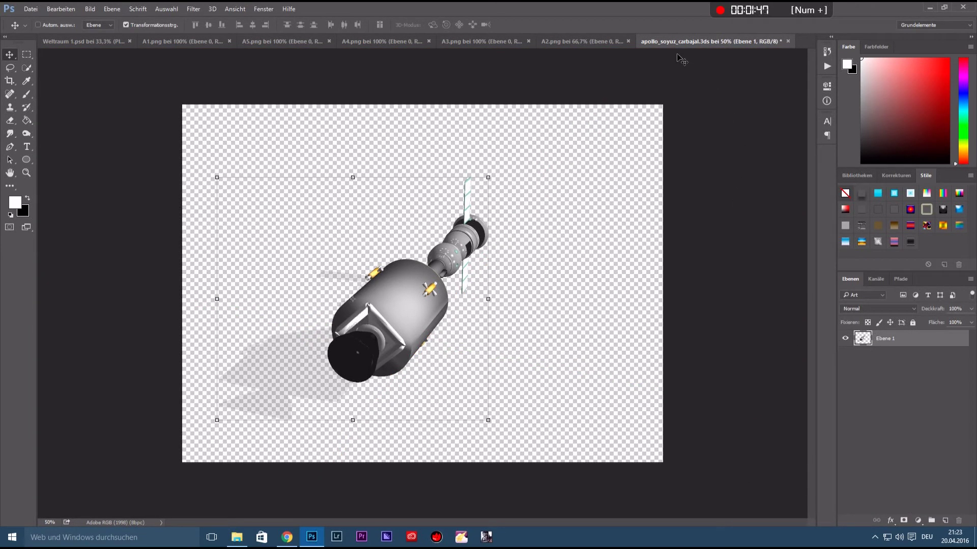
- Copy the spacecraft layer into Weltraum 1.psd and close the apollo document without saving
drag(677, 41, 770, 170)
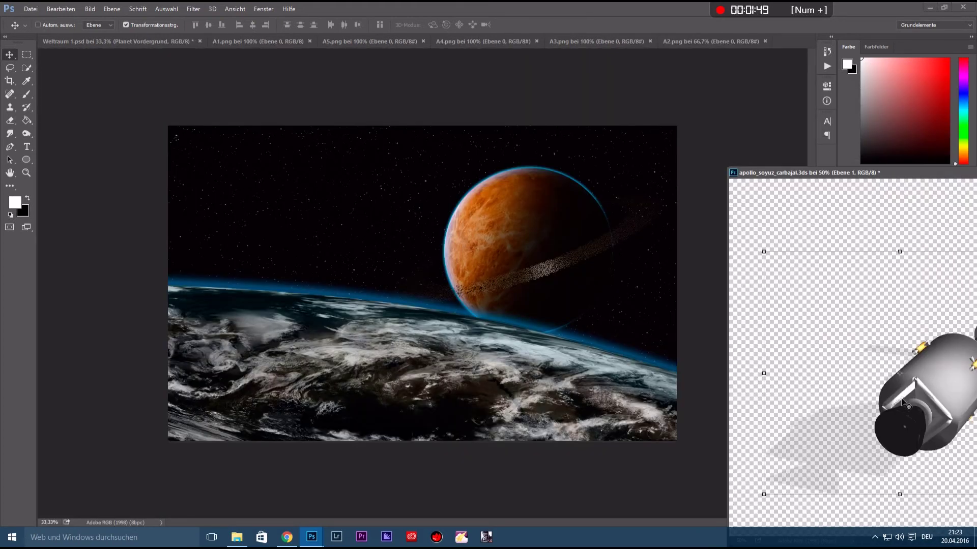
drag(901, 400, 330, 286)
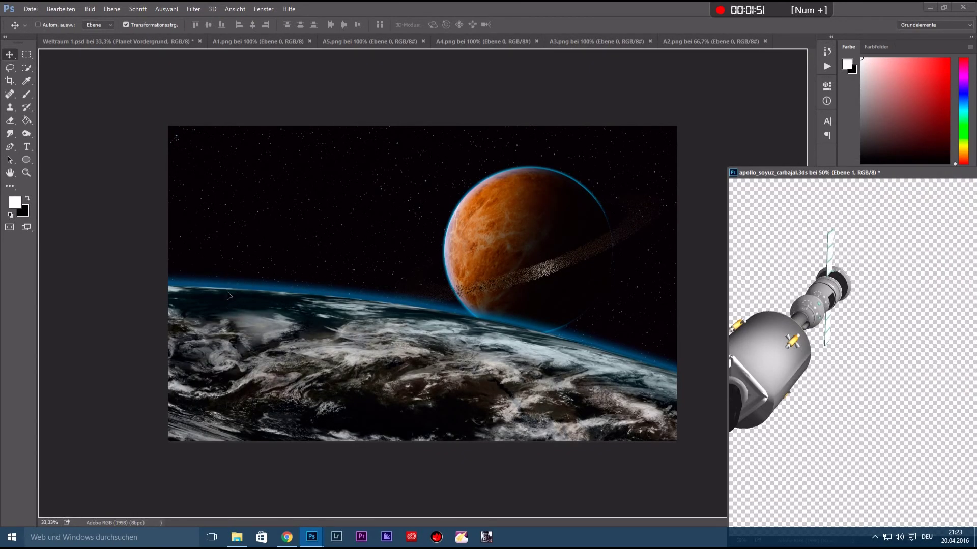
drag(228, 296, 227, 291)
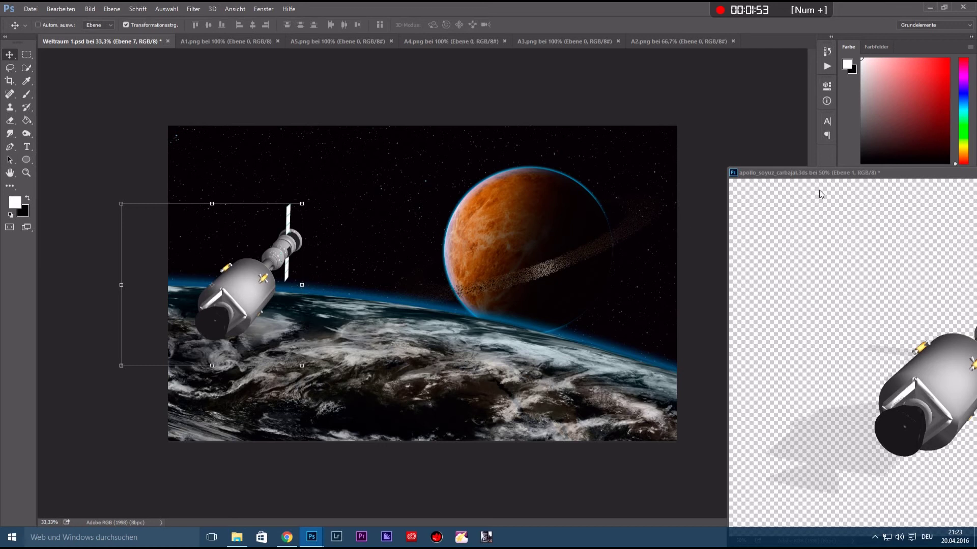
drag(849, 173, 496, 142)
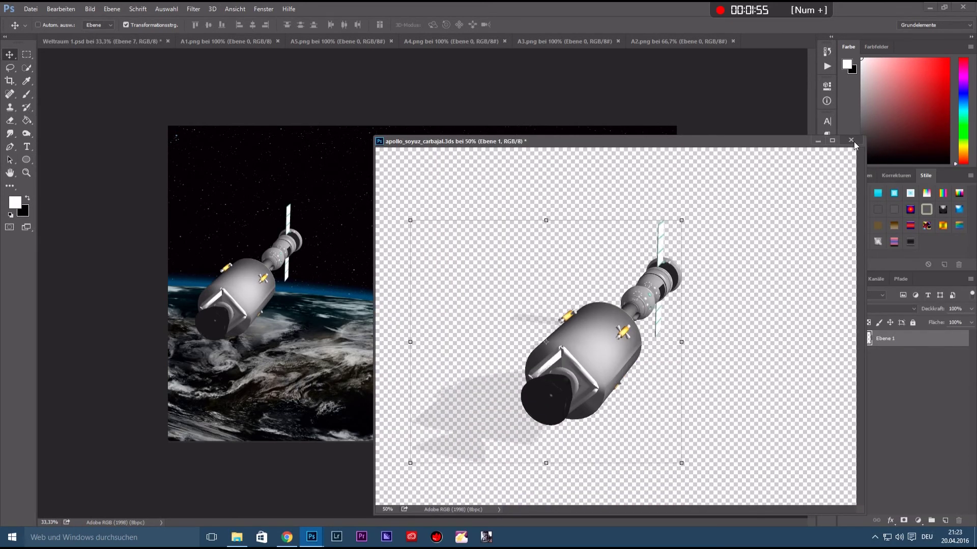
click(851, 140)
click(490, 217)
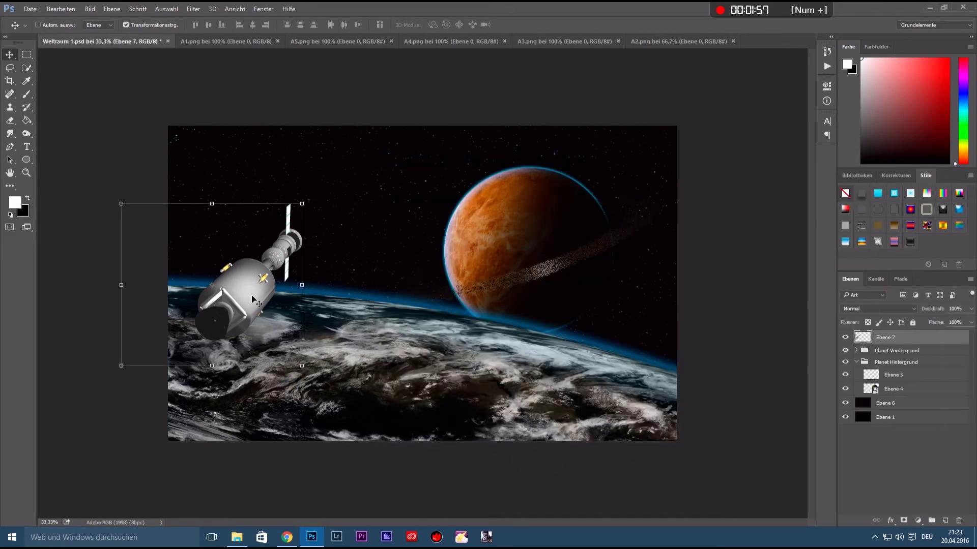
- Move the spacecraft down over Earth's horizon and rotate it about 16°
drag(251, 295, 260, 319)
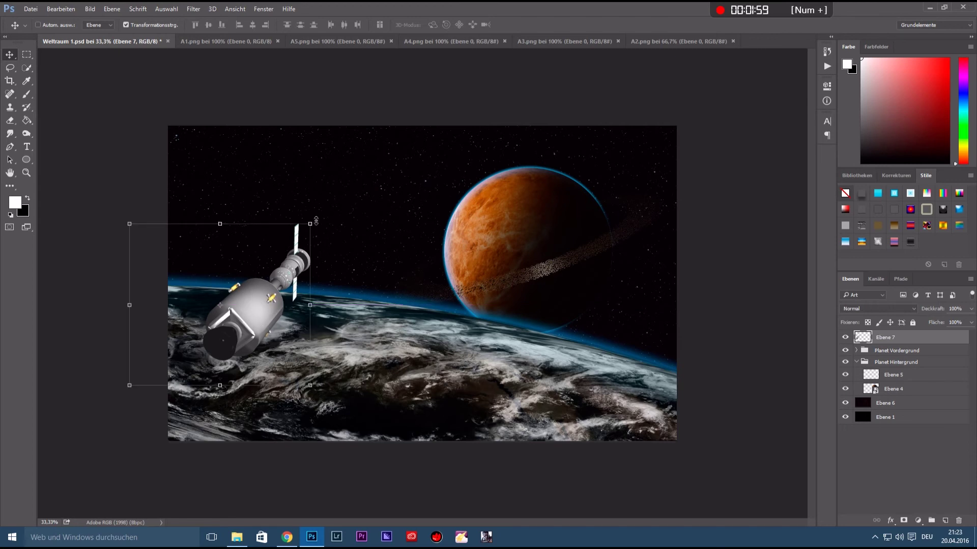
mouse_move(311, 218)
mouse_down()
mouse_move(333, 242)
mouse_move(328, 252)
mouse_up()
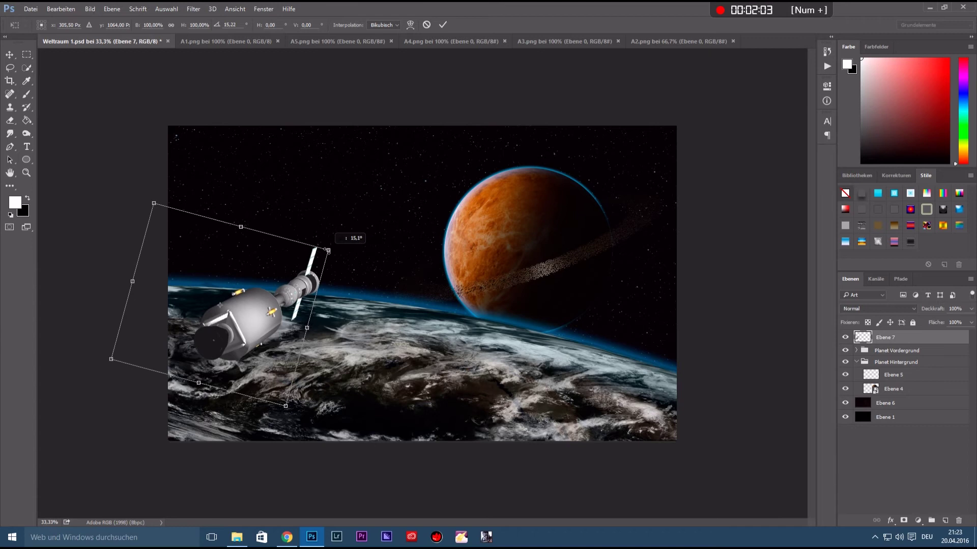
drag(328, 252, 326, 253)
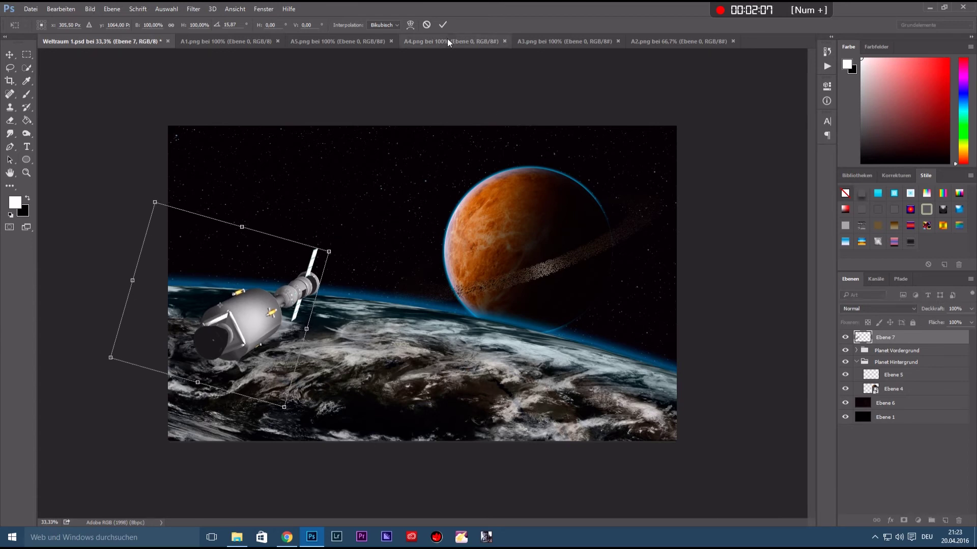
click(444, 25)
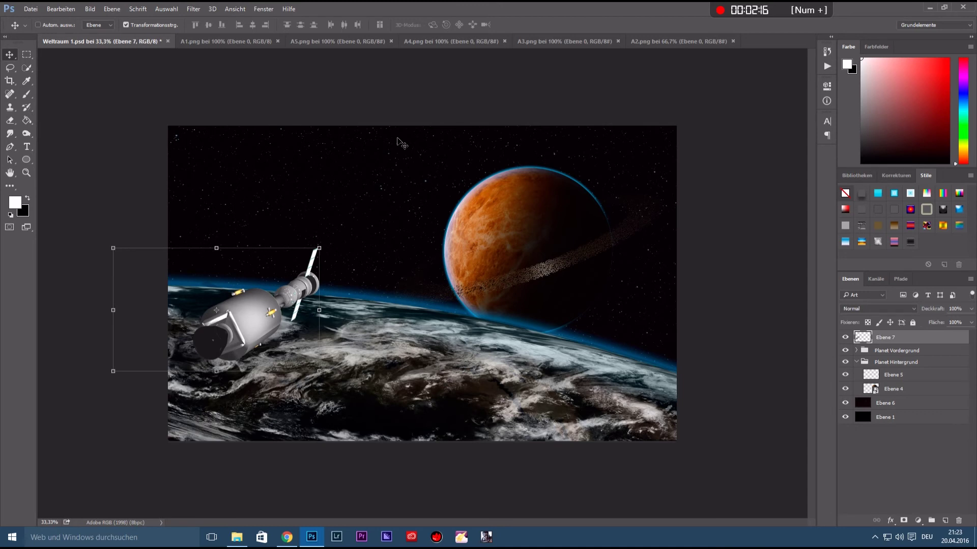
- Open the aurora capsule model as a new 3D scene and orbit it to a new angle
key(ctrl+n)
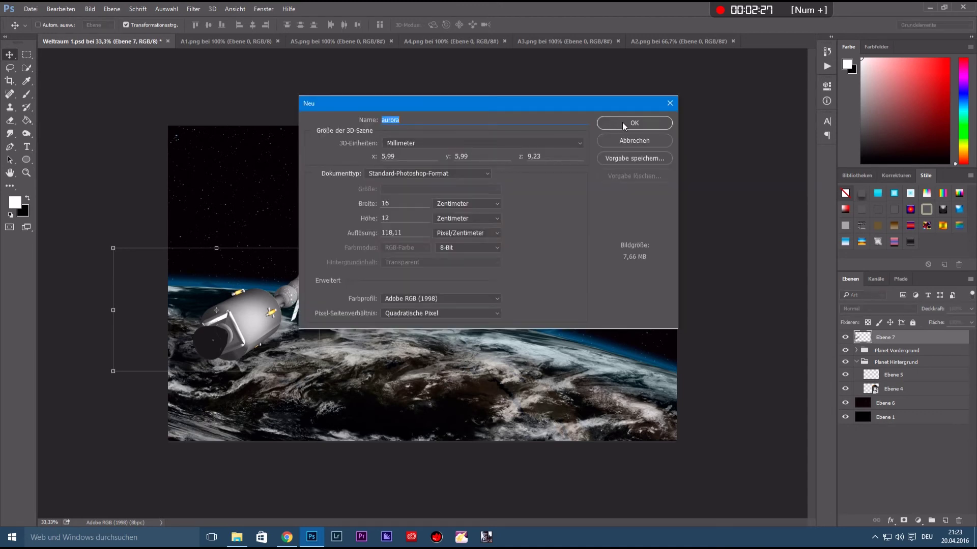
click(625, 124)
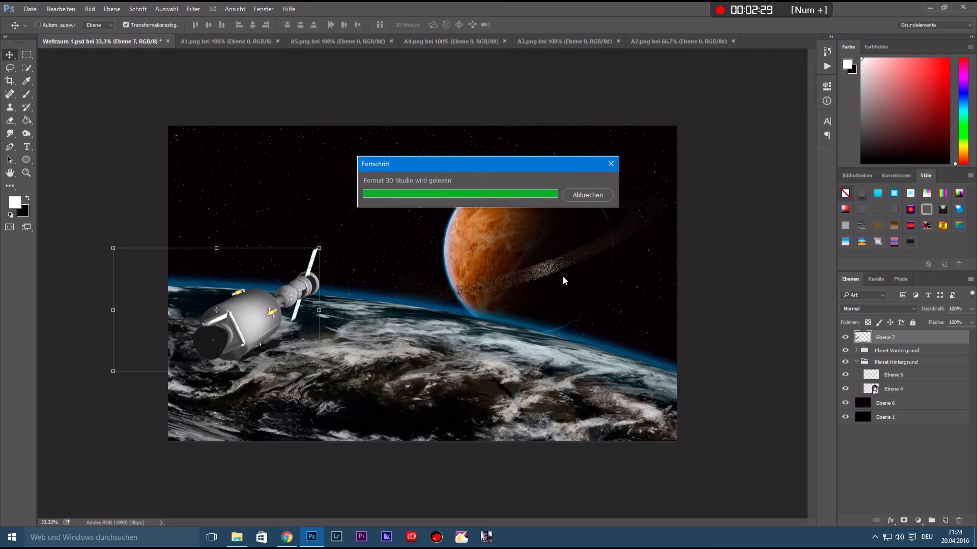
click(505, 205)
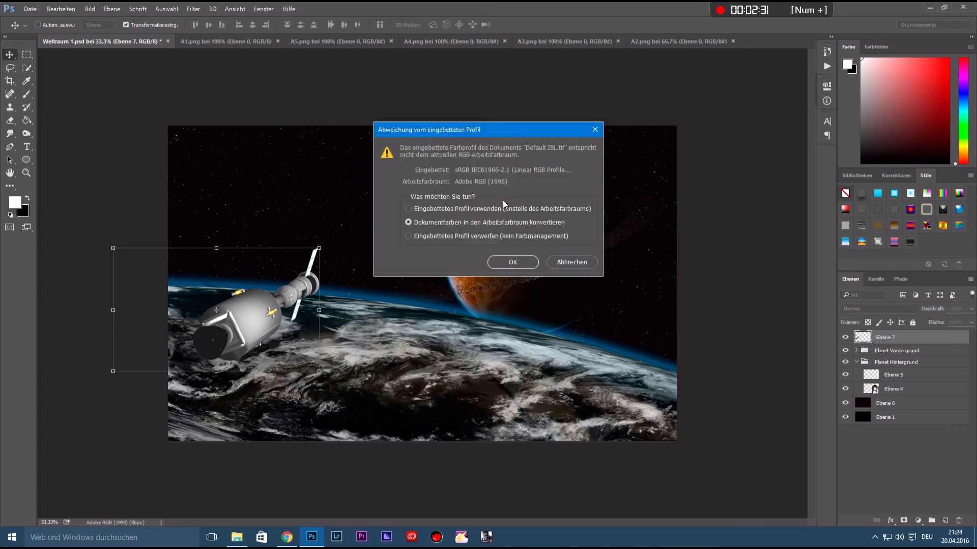
click(524, 262)
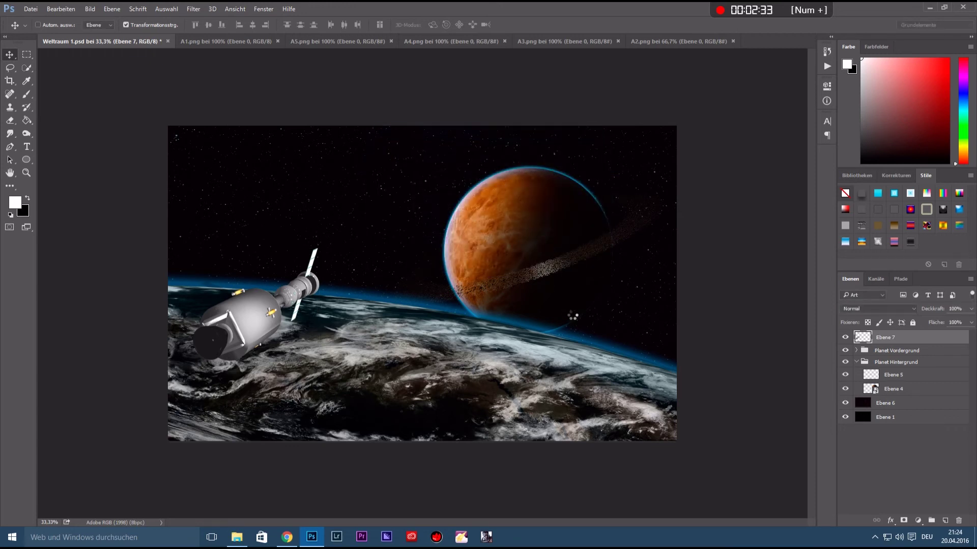
mouse_move(422, 348)
mouse_down()
mouse_move(579, 326)
mouse_move(662, 377)
mouse_move(520, 359)
mouse_move(682, 399)
mouse_move(290, 438)
mouse_move(342, 412)
mouse_move(433, 411)
mouse_move(435, 120)
mouse_move(661, 153)
mouse_up()
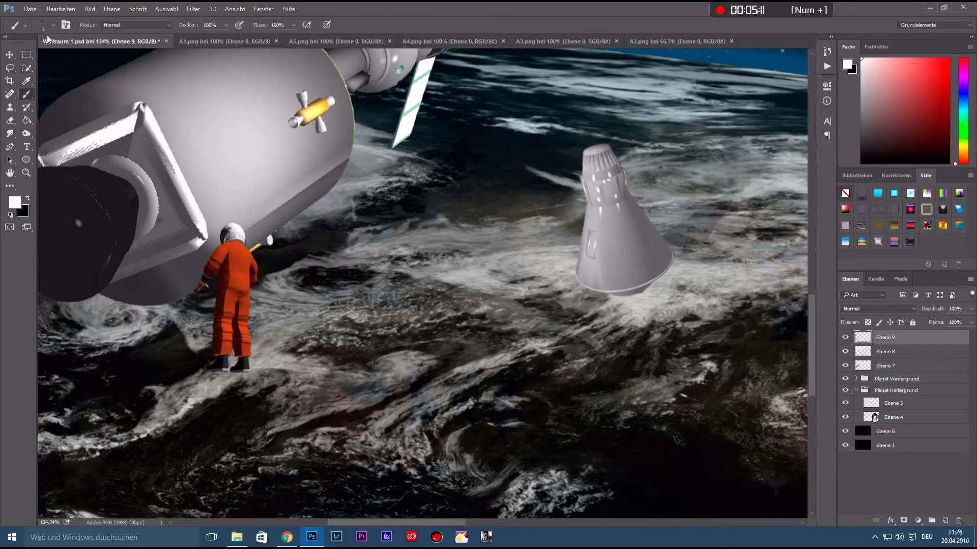
- Paint a thin white line from the astronaut's hand and merge Ebene 7 and 8
mouse_move(248, 292)
mouse_down()
mouse_move(387, 254)
mouse_move(537, 259)
mouse_up()
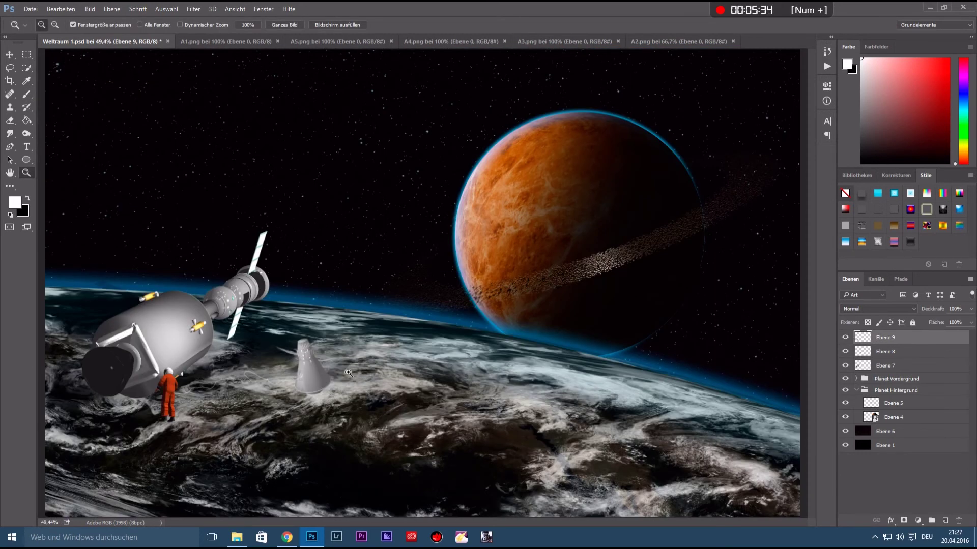
shift+click(885, 365)
right_click(885, 351)
click(814, 214)
- Apply Color Efex Pro 4 Darken/Lighten Center with slightly brighter centre, and hide the original Ebene 9
click(193, 8)
click(402, 240)
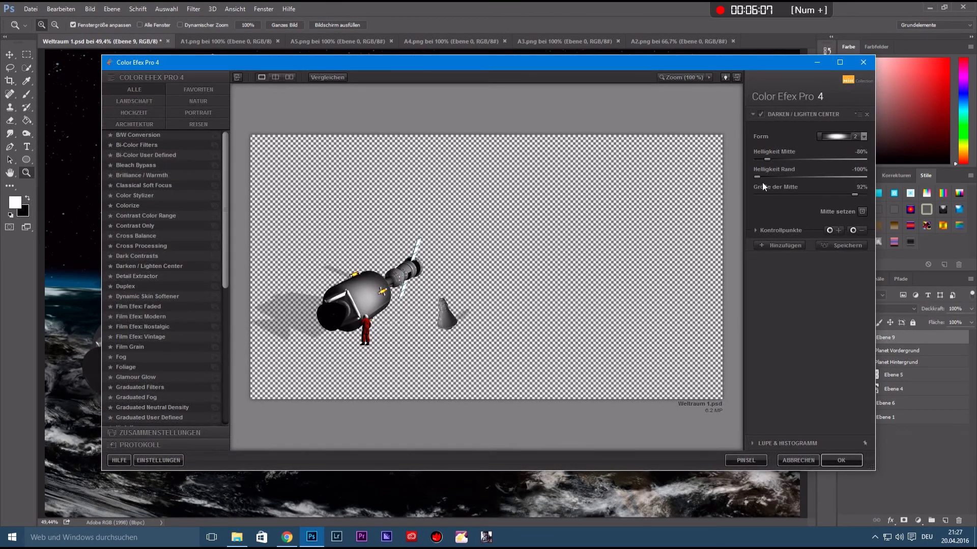
drag(767, 160, 772, 159)
click(864, 136)
click(841, 460)
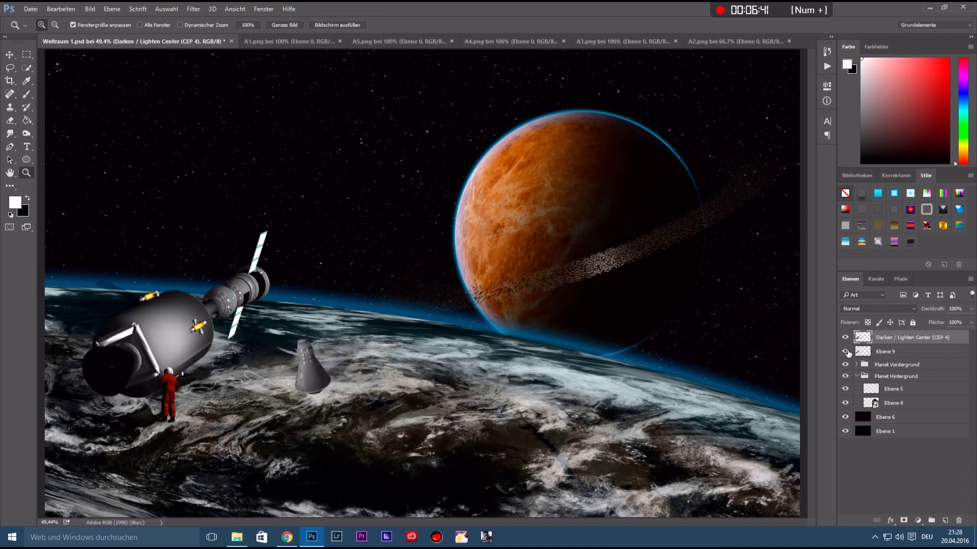
click(845, 352)
alt+click(702, 352)
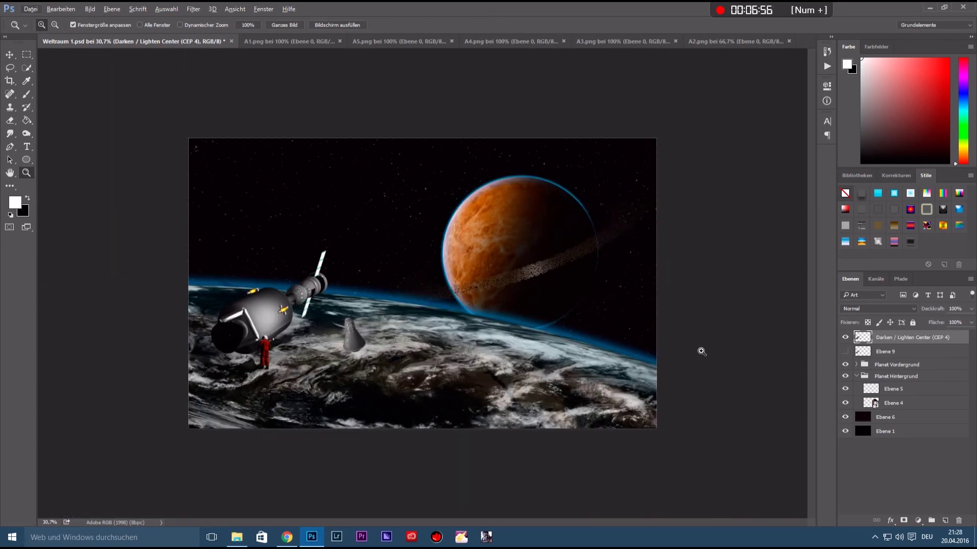
- Shrink the spaceship, capsule and astronaut layer and move it to the lower left
key(ctrl+t)
drag(371, 255, 343, 277)
drag(137, 405, 204, 350)
key(Return)
- Switch to the Eraser, adjust its options, then switch to the Zoom tool
key(e)
scroll(272, 339, up, 5)
right_click(10, 120)
click(60, 120)
key(z)
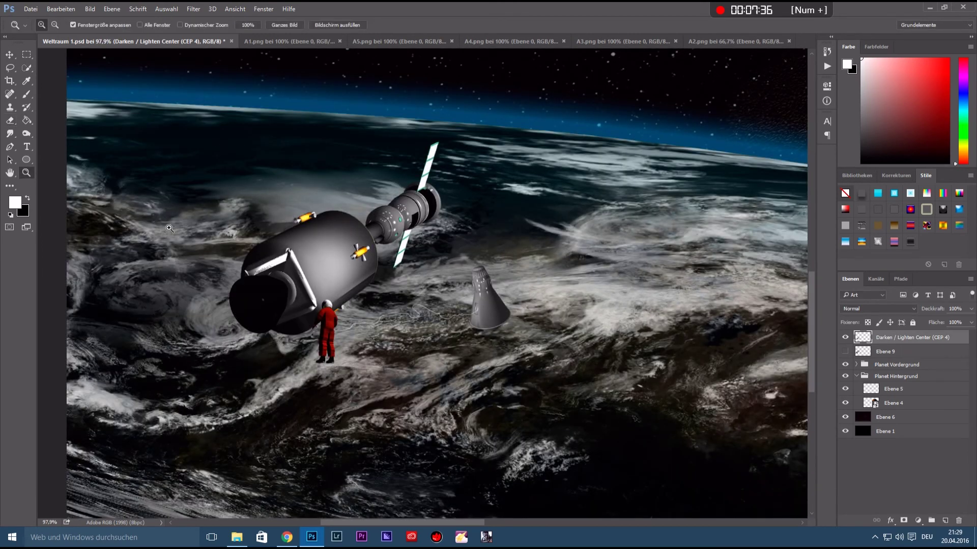
scroll(327, 364, down, 4)
- Preview a Motion Blur on the layer, reducing its distance, and close it without applying
click(193, 9)
click(442, 222)
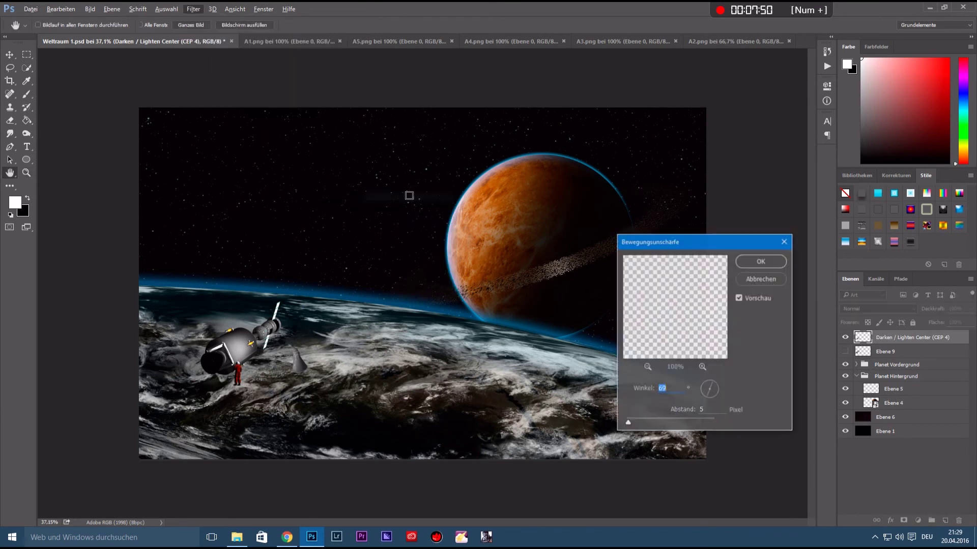
drag(629, 425, 629, 422)
key(Return)
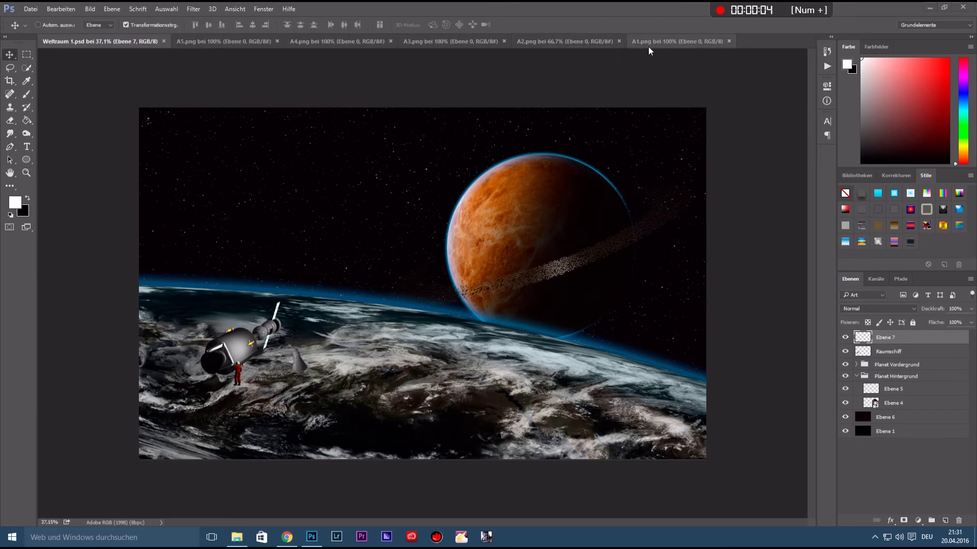
- Copy the A1 asteroid image into the space scene over the planet
click(657, 40)
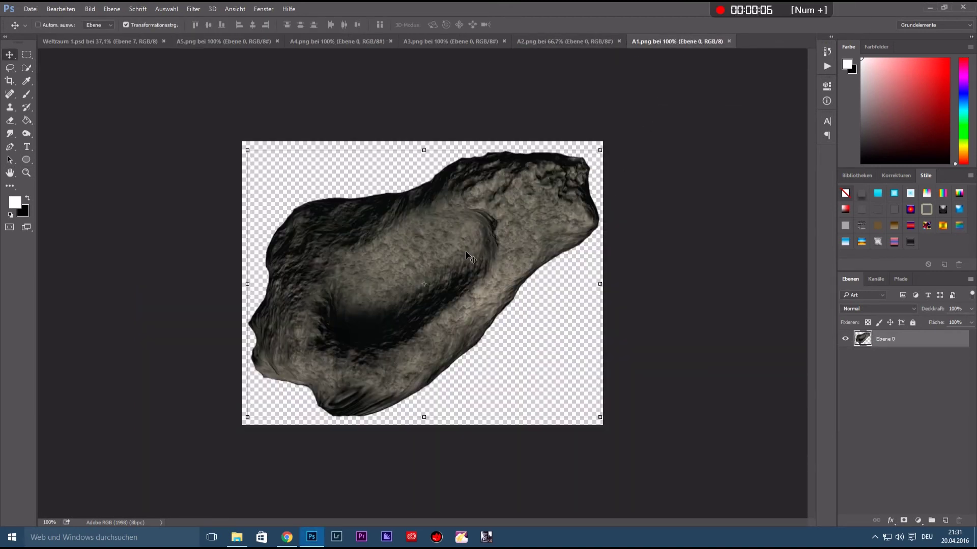
mouse_move(467, 255)
mouse_down()
mouse_move(708, 311)
mouse_move(484, 246)
mouse_move(507, 262)
mouse_up()
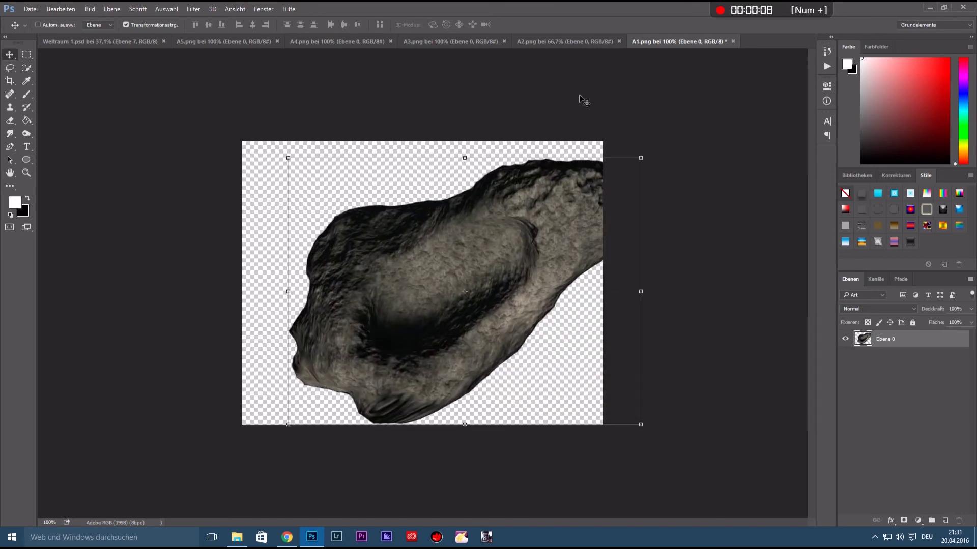
drag(676, 42, 820, 139)
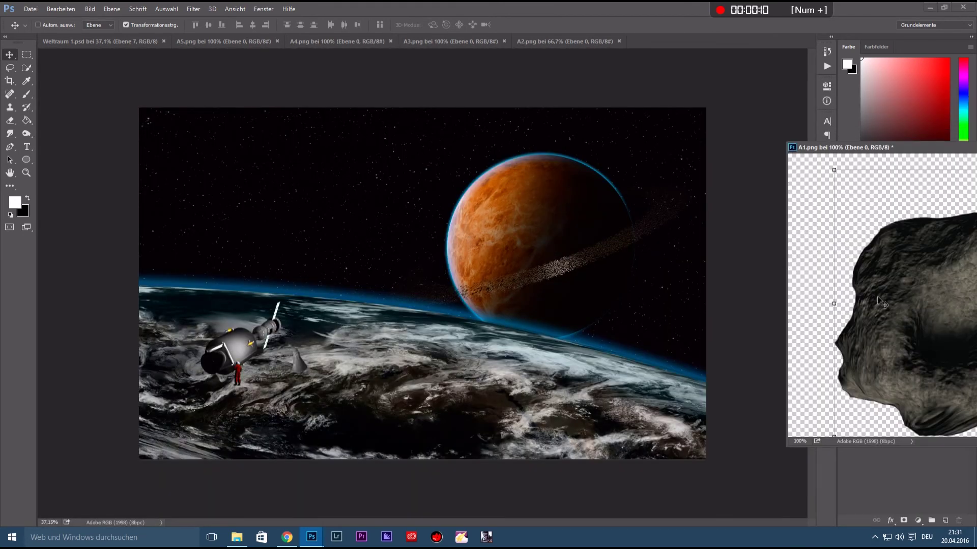
drag(880, 298, 535, 265)
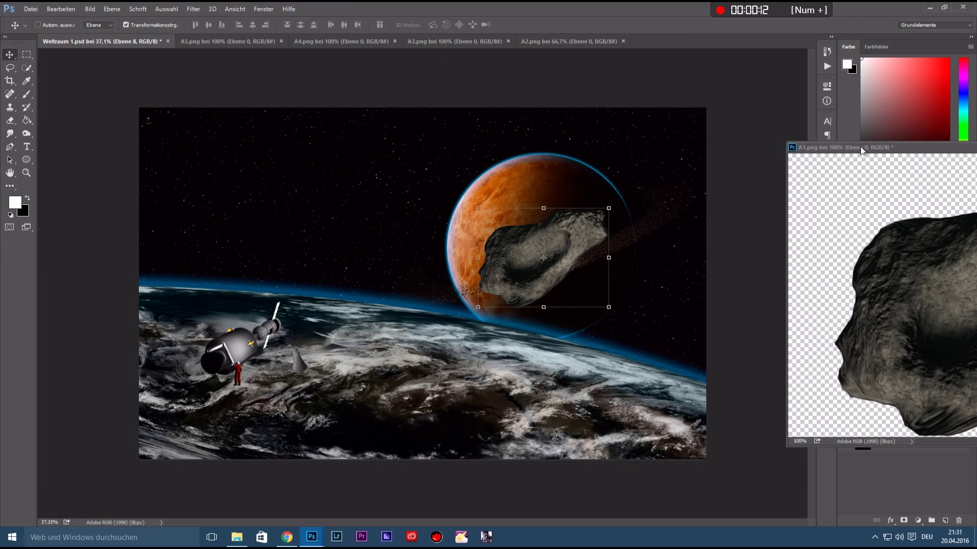
drag(861, 149, 443, 139)
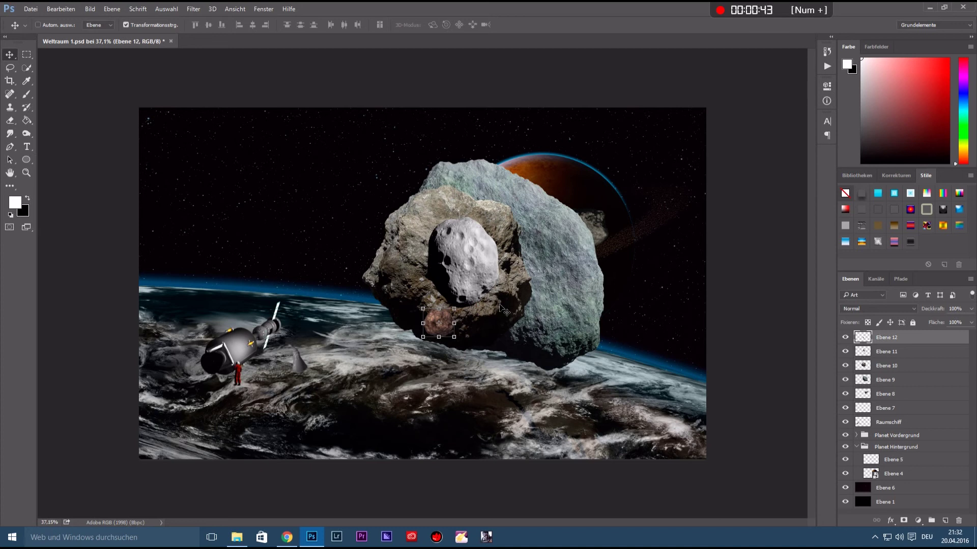
- Hide the added asteroid layers, including Ebene 8, and select the unused Ebene 7
click(845, 338)
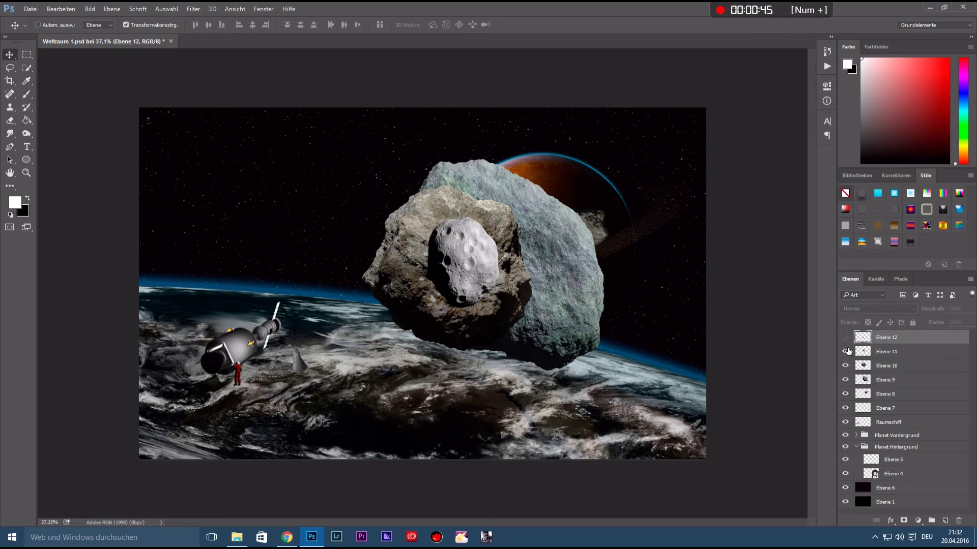
click(845, 366)
click(846, 394)
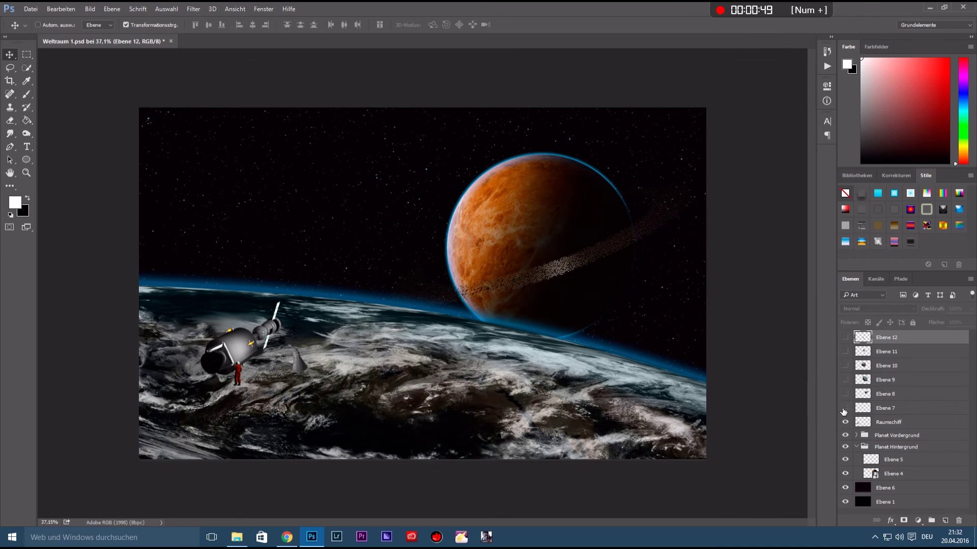
click(898, 411)
- Delete Ebene 7, then show Ebene 8 and scale, tilt and place it in the lower-right corner
key(Delete)
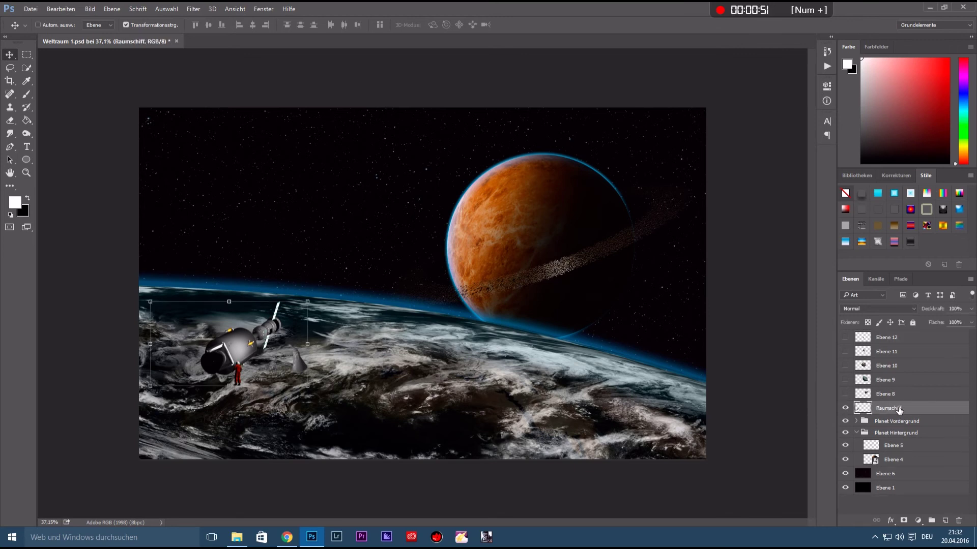
click(845, 395)
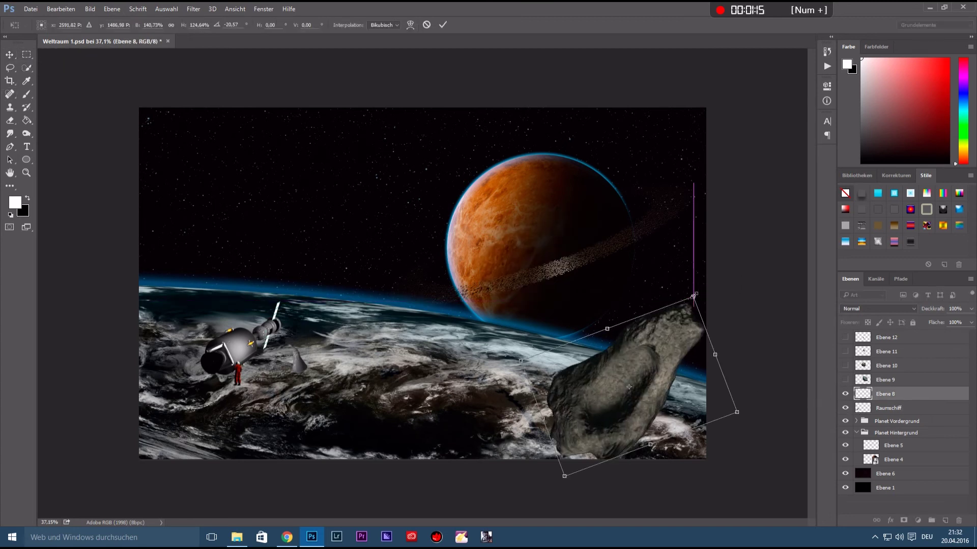
drag(693, 296, 695, 294)
drag(624, 423, 695, 461)
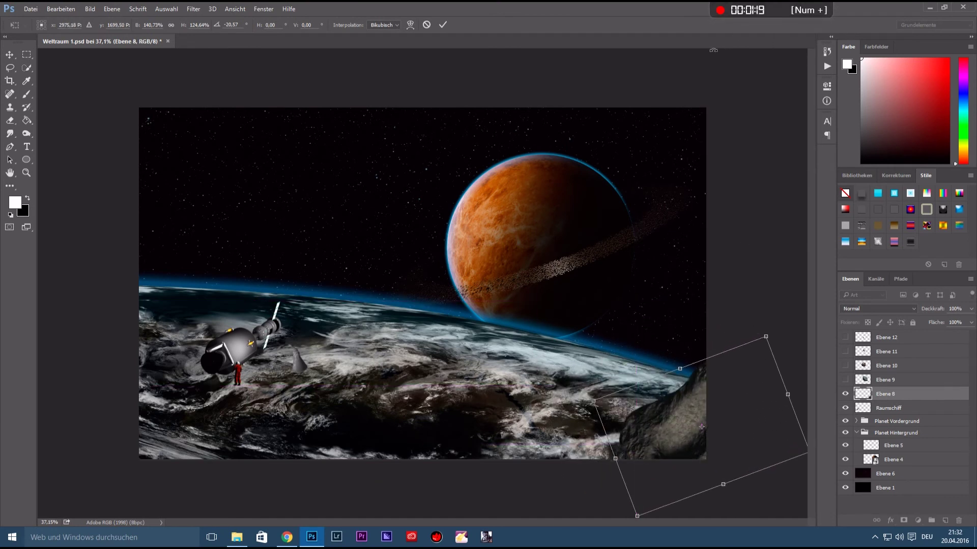
click(442, 28)
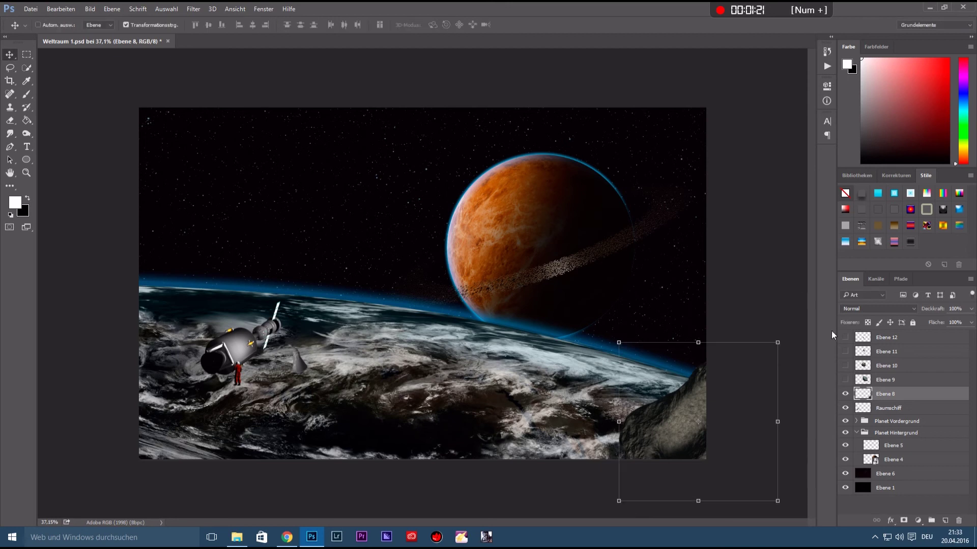
- Show the greenish Ebene 9 asteroid, shrink it toward the bottom edge, and put it beneath Ebene 8
click(845, 380)
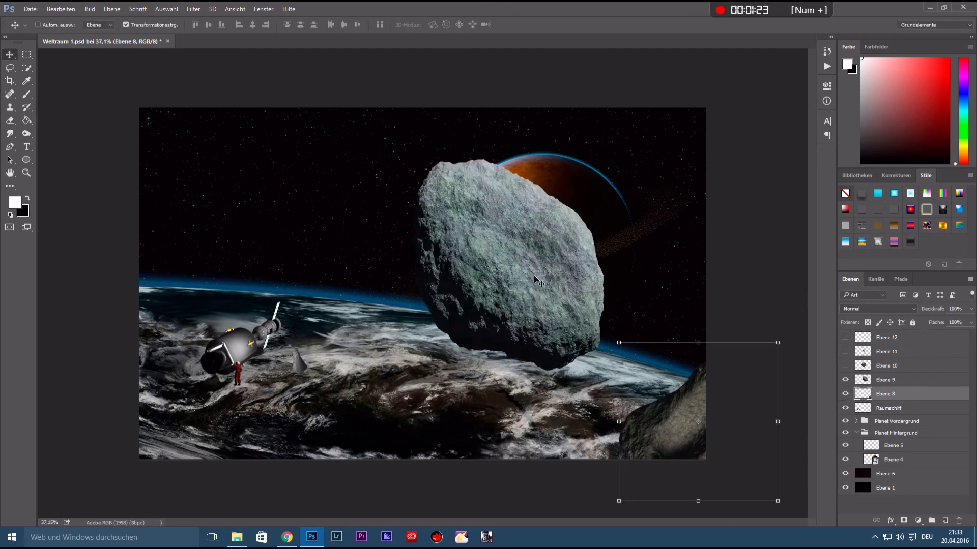
click(890, 380)
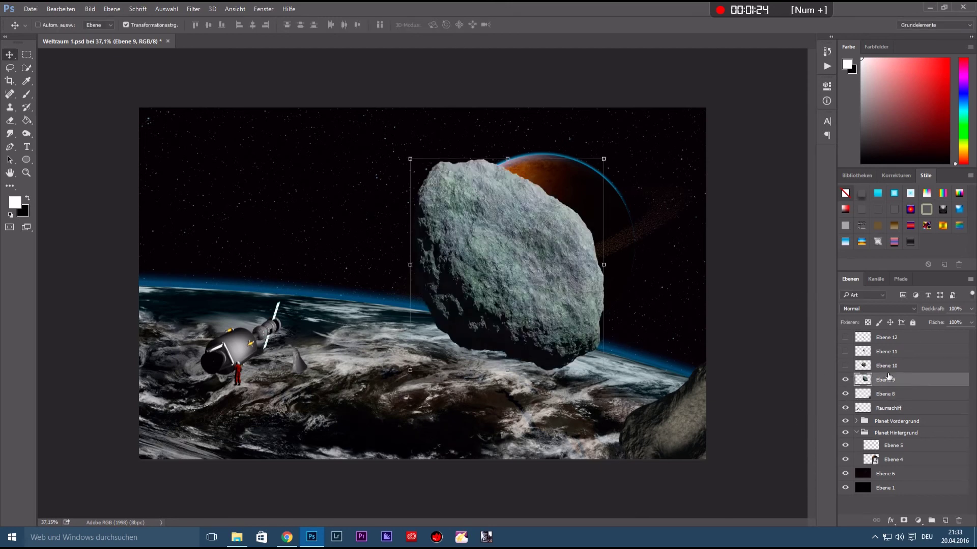
drag(526, 276, 536, 304)
key(ctrl+t)
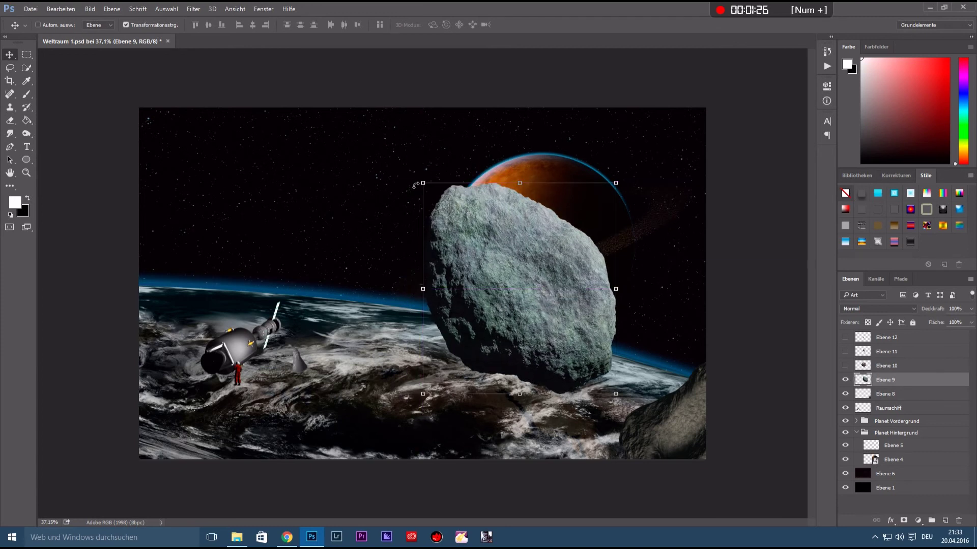
drag(420, 178, 475, 258)
drag(527, 355, 538, 413)
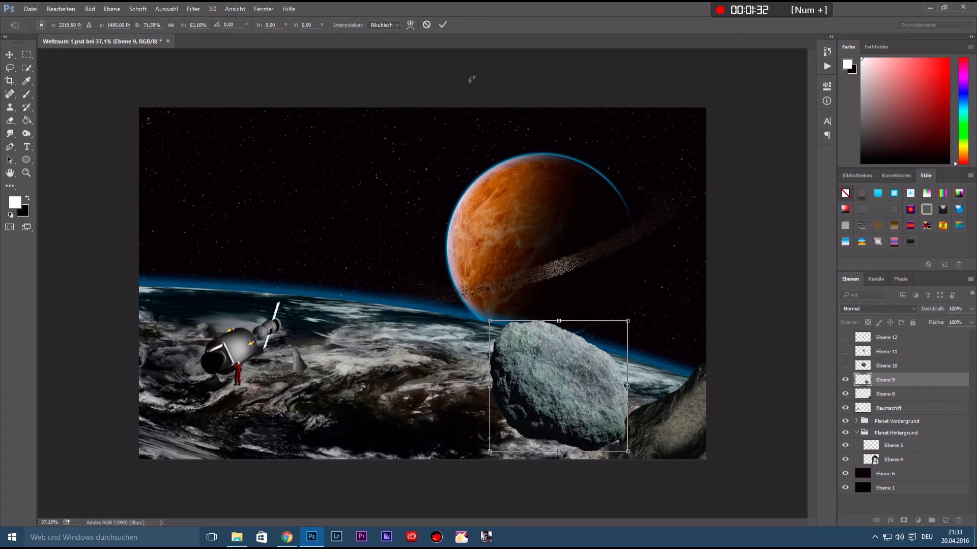
click(442, 24)
drag(906, 388, 915, 402)
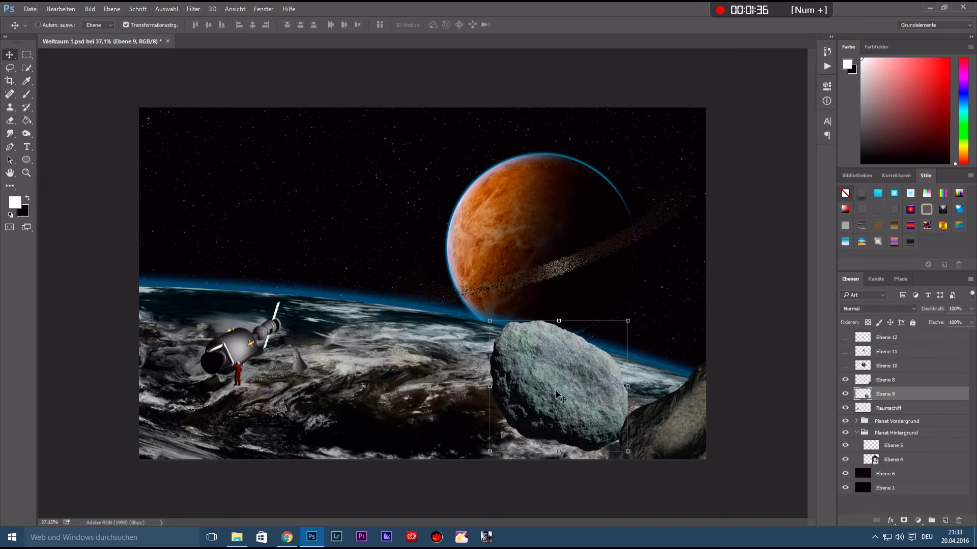
- Reposition the greenish asteroid along the bottom edge, then select Ebene 8 and Ebene 10
drag(556, 391, 565, 405)
key(ctrl+h)
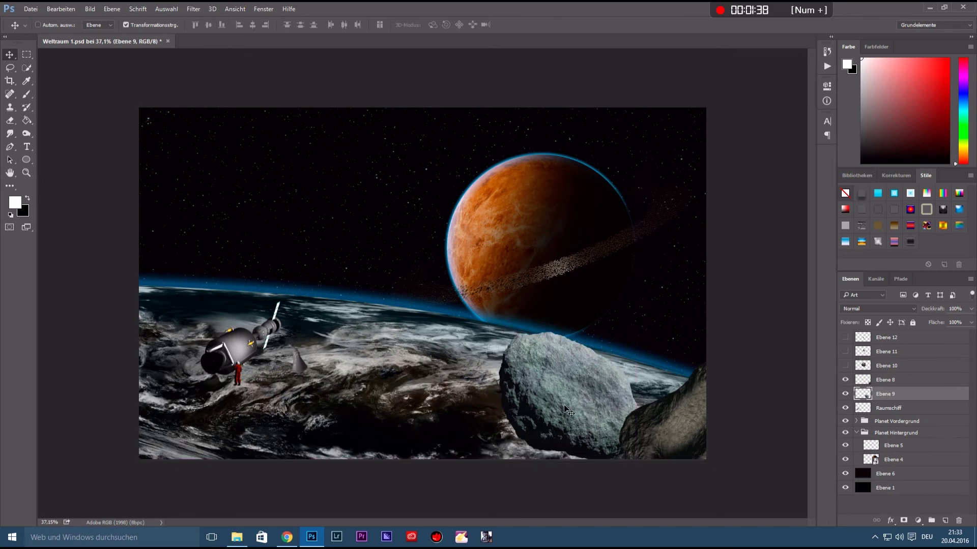
drag(564, 407, 540, 420)
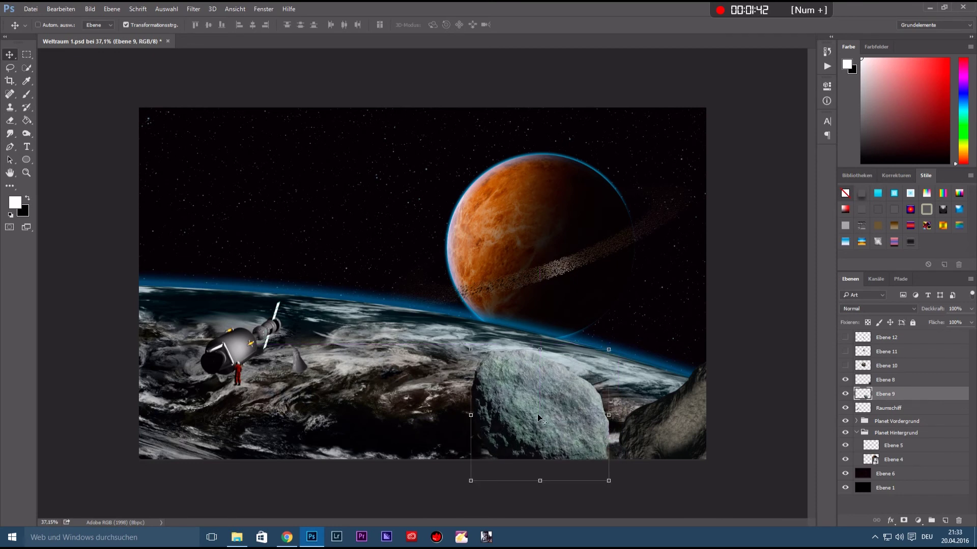
click(906, 382)
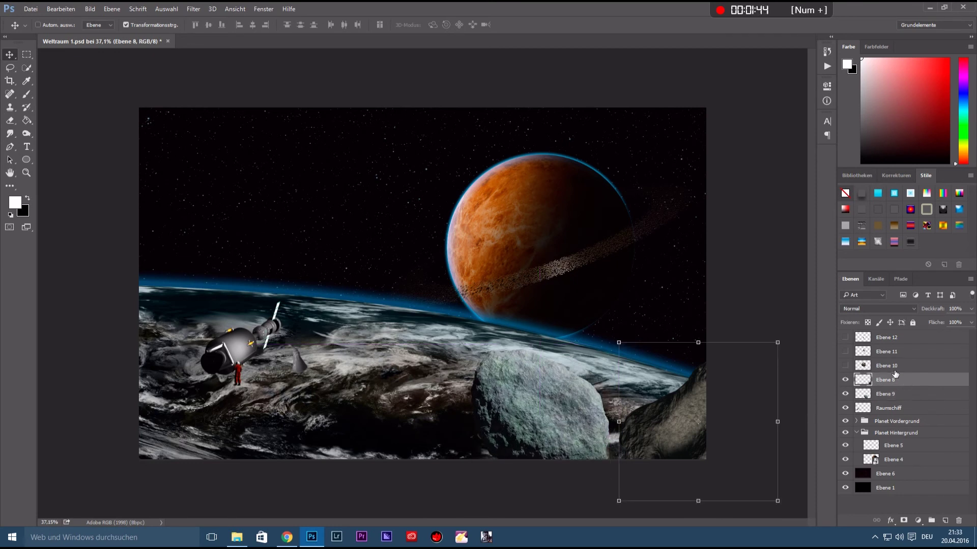
click(900, 366)
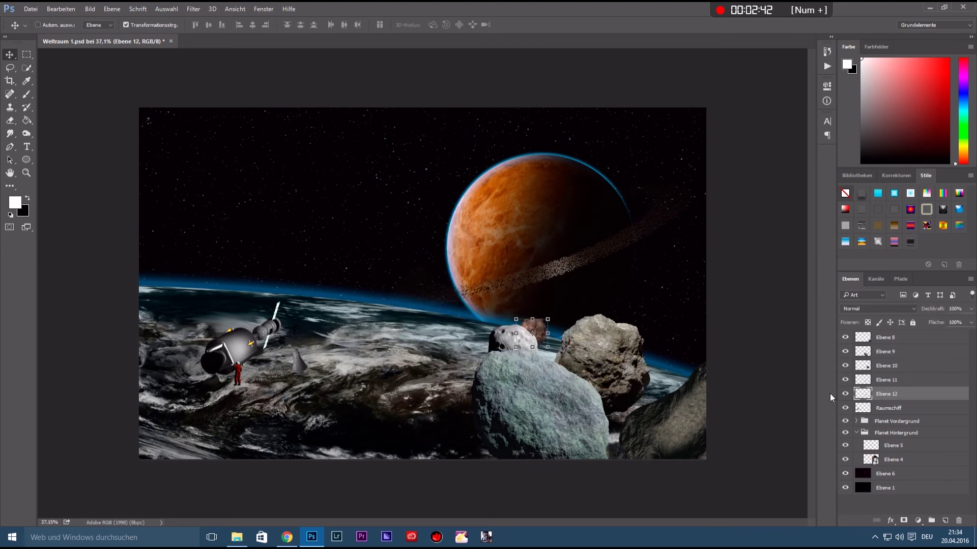
- Name the group 'Ateroiden' and shrink, move and rotate the duplicated rocks near the planet
text(Ateroiden)
key(Return)
drag(554, 383, 501, 398)
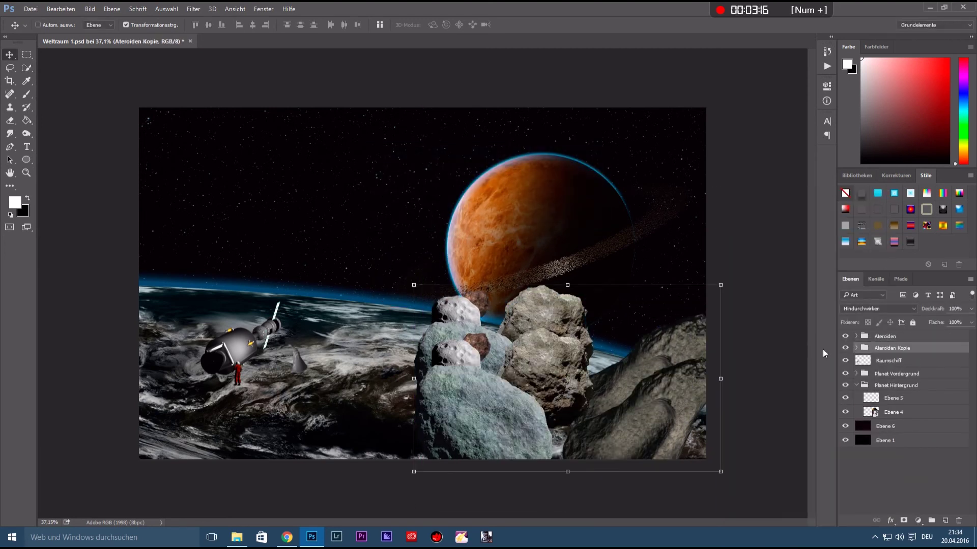
drag(660, 306, 556, 240)
drag(479, 281, 527, 325)
drag(585, 377, 556, 395)
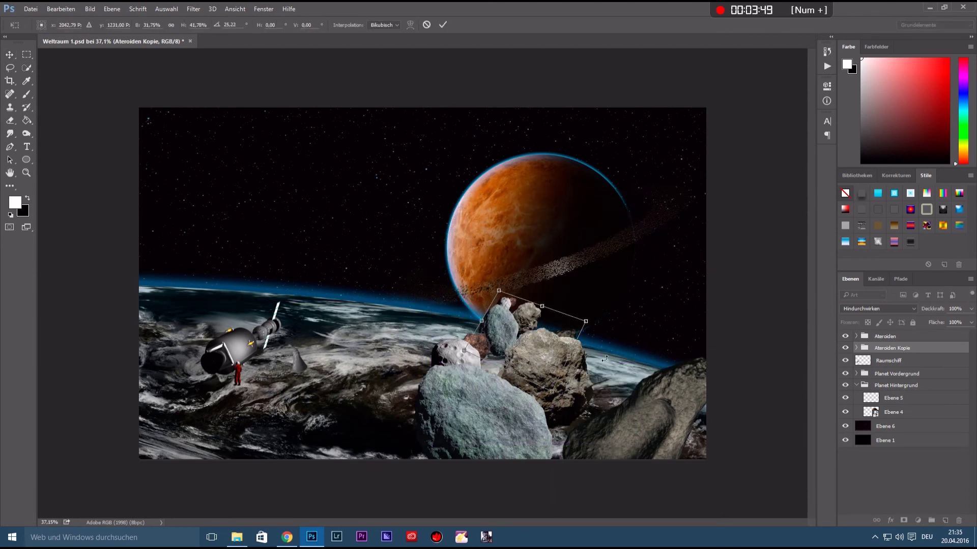
key(Return)
- Add a second rotated, smaller rock copy, Ateroiden Kopie 2, placed below Ateroiden Kopie
key(ctrl+j)
key(ctrl+t)
drag(559, 295, 539, 310)
drag(600, 265, 457, 76)
key(Return)
drag(894, 348, 893, 361)
key(ctrl+t)
drag(534, 315, 537, 300)
key(Return)
- Add a third copy, Ateroiden Kopie 3, and move its Ebene 8 rock into the ring debris
key(ctrl+j)
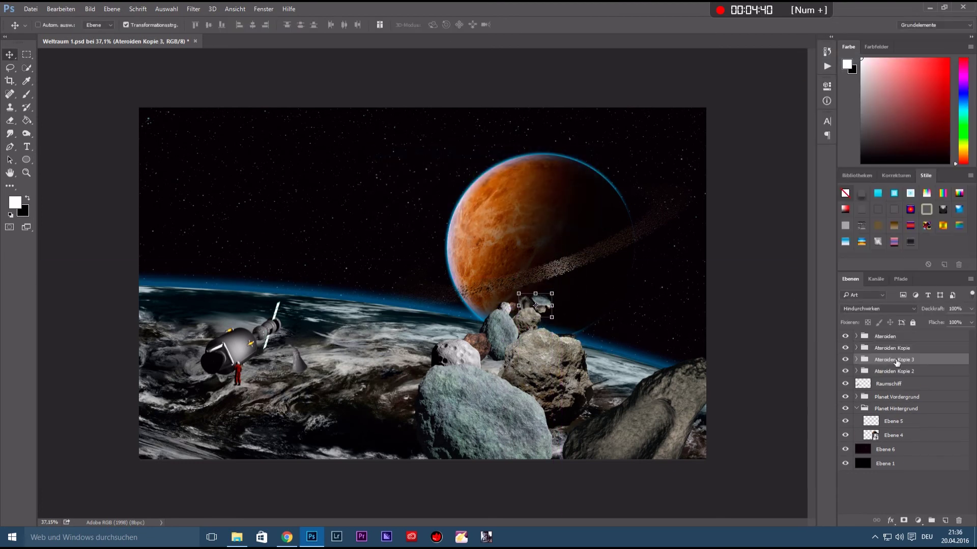
scroll(662, 341, up, 5)
drag(635, 327, 627, 291)
click(856, 372)
click(893, 384)
key(ctrl+t)
mouse_move(539, 259)
mouse_down()
mouse_move(523, 219)
mouse_move(610, 158)
mouse_move(651, 167)
mouse_up()
key(Return)
- Move the Ebene 9 rock up, shrink Ebene 10, and reposition Ebene 8 in the stream
click(896, 398)
key(ctrl+t)
drag(575, 209, 610, 173)
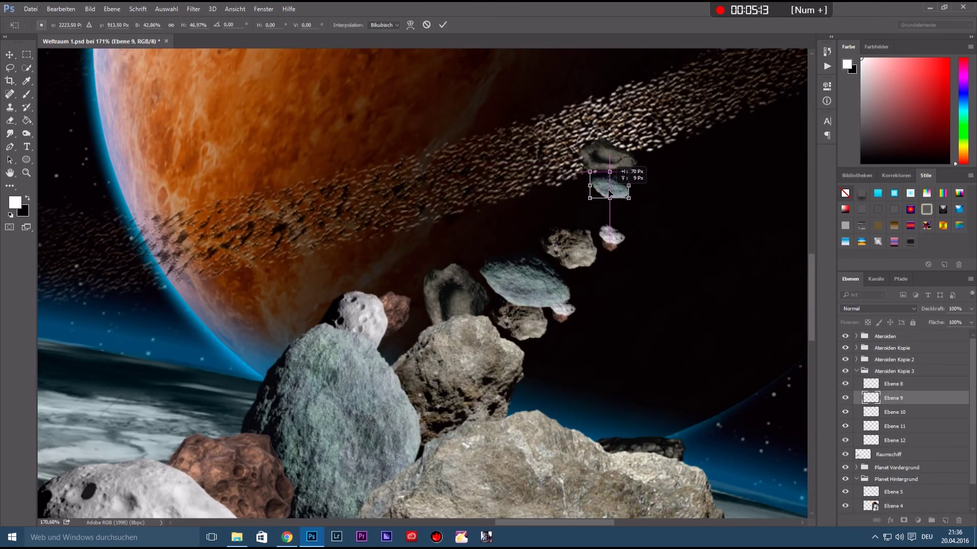
click(895, 411)
mouse_move(539, 224)
mouse_down()
mouse_move(558, 236)
mouse_move(585, 217)
mouse_move(609, 244)
mouse_up()
key(Return)
ctrl+click(604, 161)
drag(604, 160, 610, 168)
- Move the Ebene 10 rock along the stream and rotate the Ebene 11 rock about 30°
key(ctrl+0)
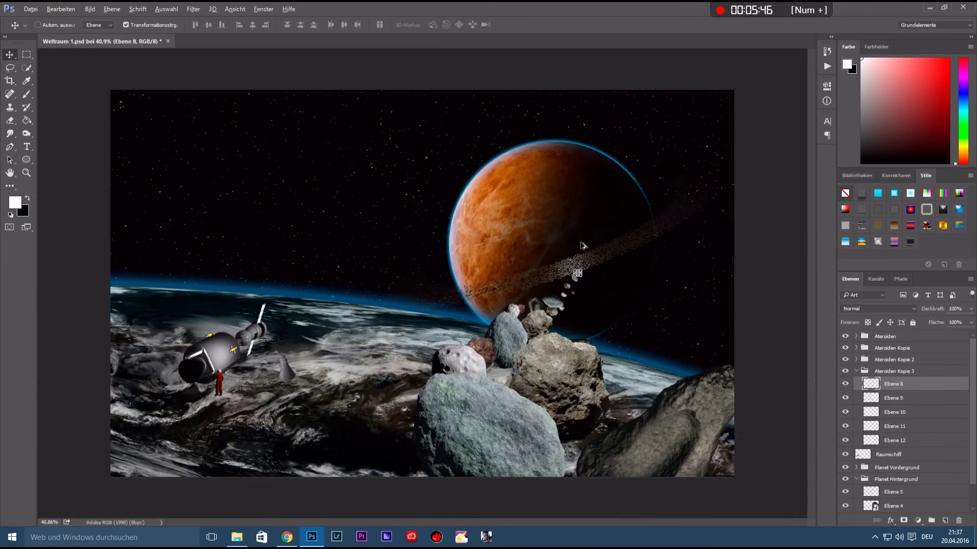
key(ctrl+plus)
key(ctrl+plus)
key(ctrl+plus)
click(894, 412)
drag(539, 264, 534, 239)
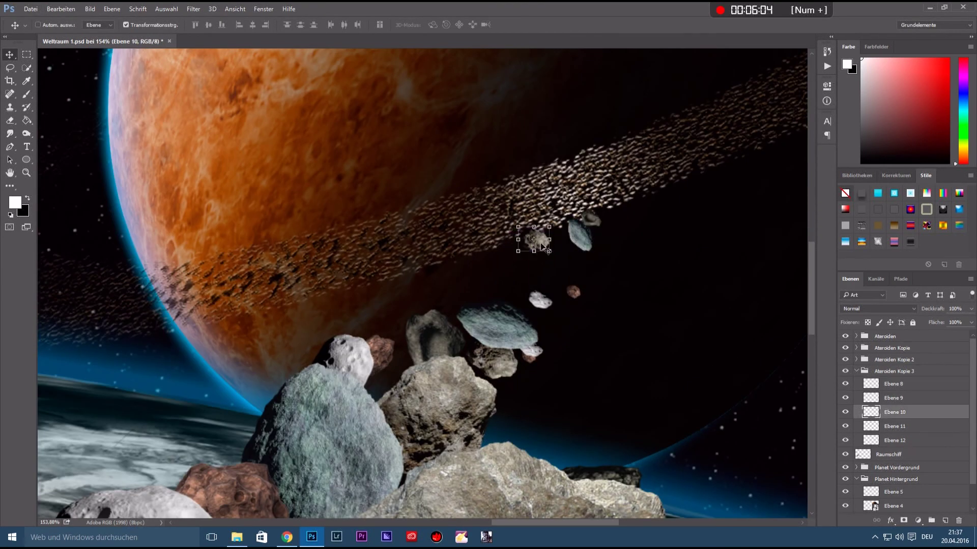
click(894, 427)
key(ctrl+t)
drag(478, 265, 476, 285)
click(443, 24)
- Duplicate Ateroiden Kopie 3 as Ateroiden Kopie 4 and rotate it about 146°
click(856, 371)
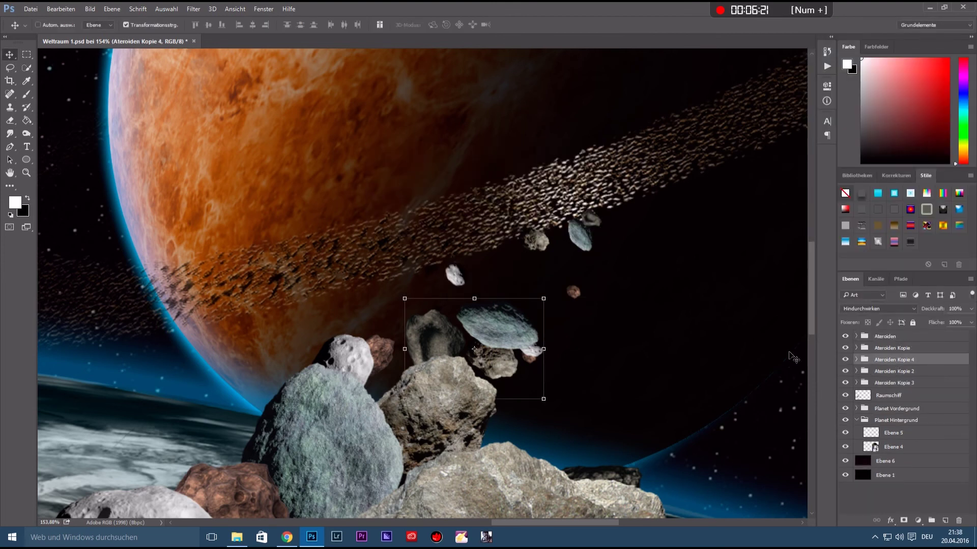
key(ctrl+j)
key(ctrl+t)
drag(577, 372, 442, 317)
key(Return)
- Fit the whole image in the window to review the rock stream
right_click(609, 300)
click(626, 308)
key(z)
right_click(548, 310)
click(548, 311)
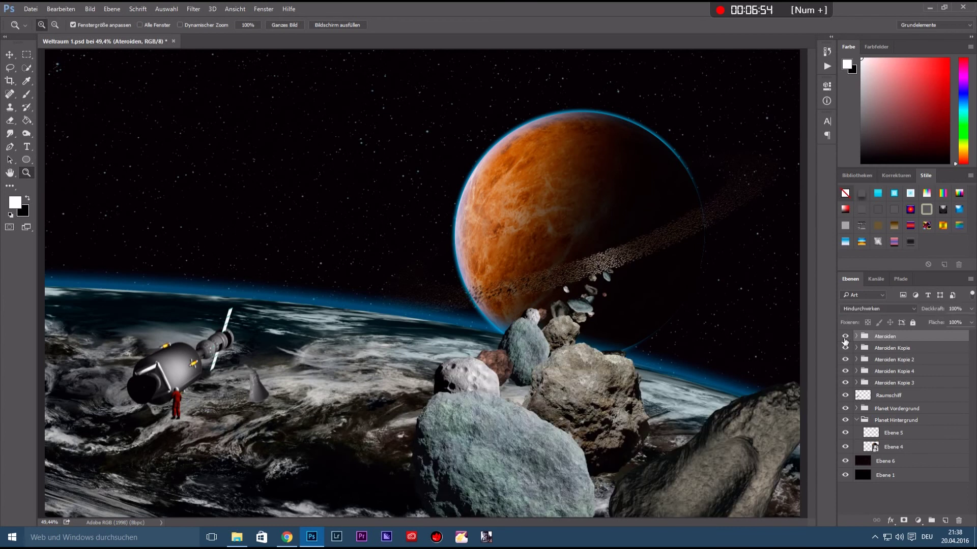
- Convert the Ateroiden group to a smart object and apply a 61-pixel Motion Blur
right_click(883, 337)
click(733, 312)
click(193, 9)
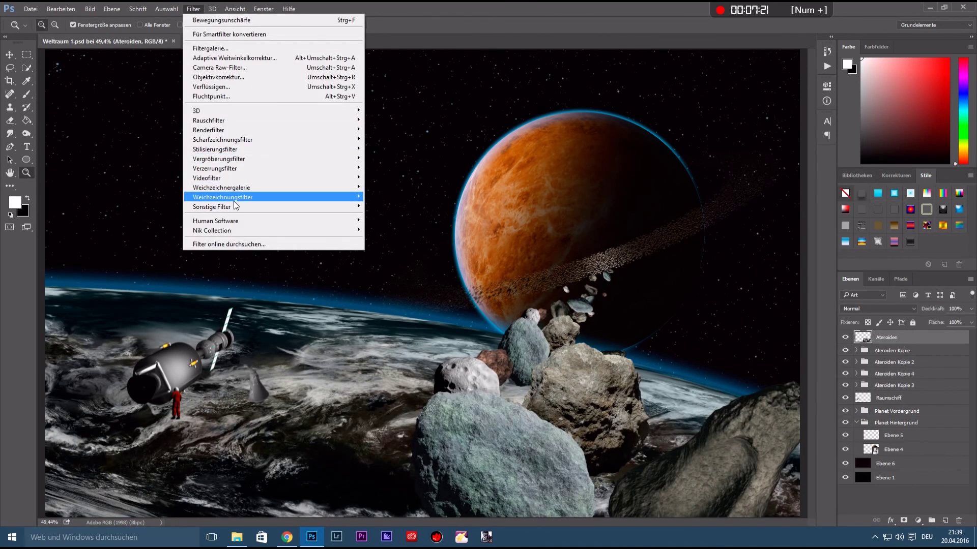
mouse_move(223, 197)
click(399, 197)
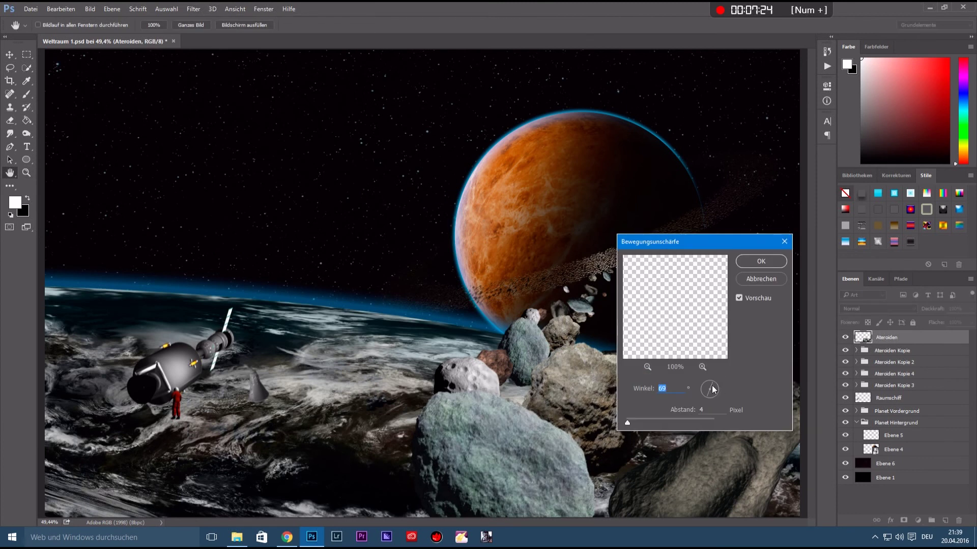
drag(628, 422, 651, 422)
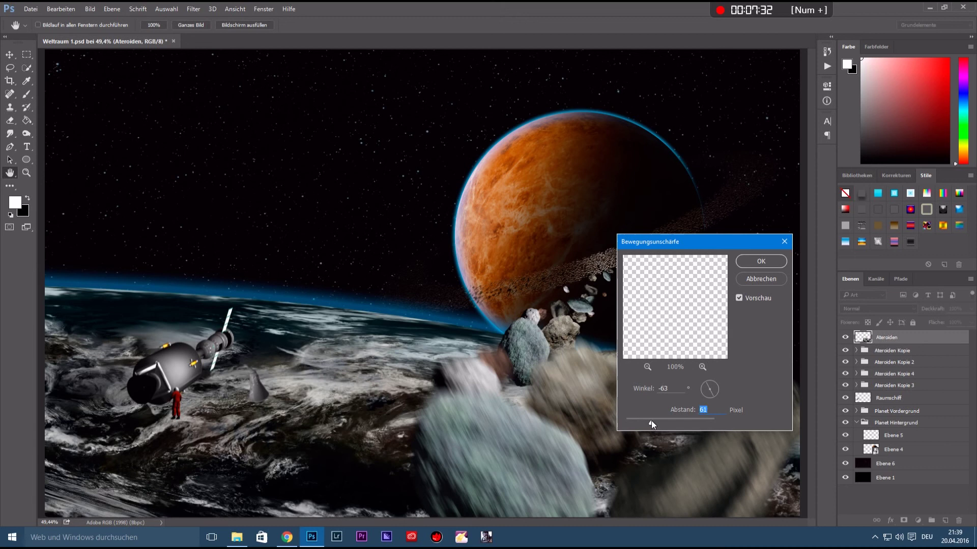
click(761, 260)
key(z)
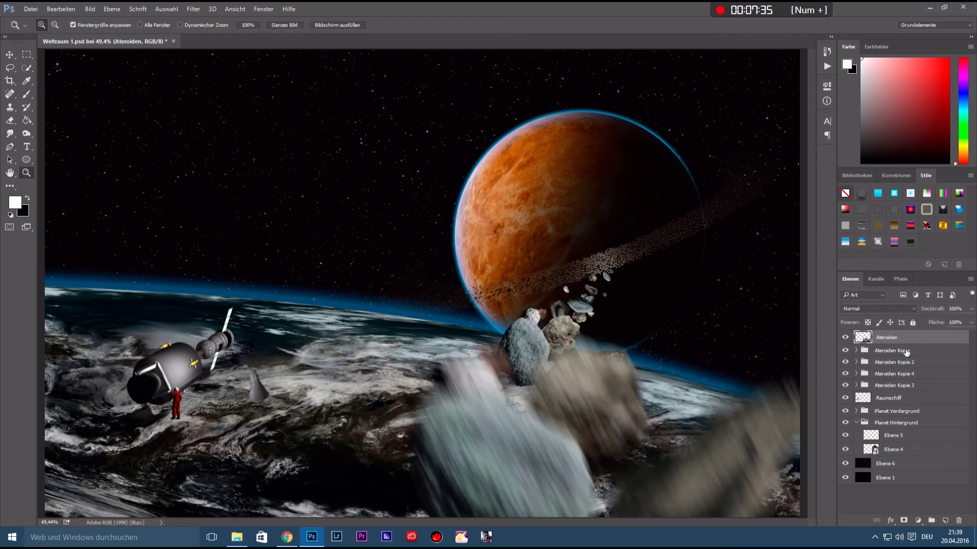
- Merge the Ateroiden Kopie group into one layer and give it a 44-pixel Motion Blur
key(alt+bracketleft)
right_click(899, 351)
click(824, 246)
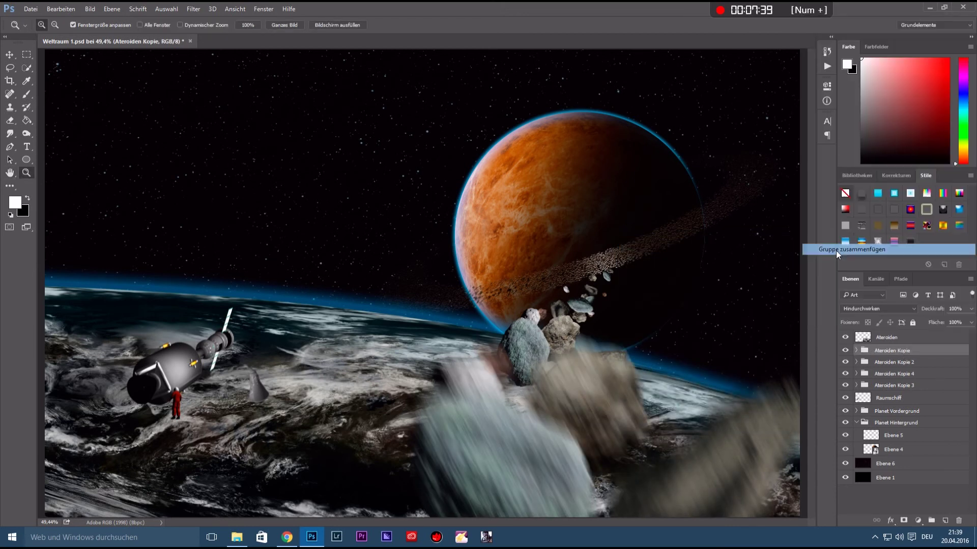
click(193, 9)
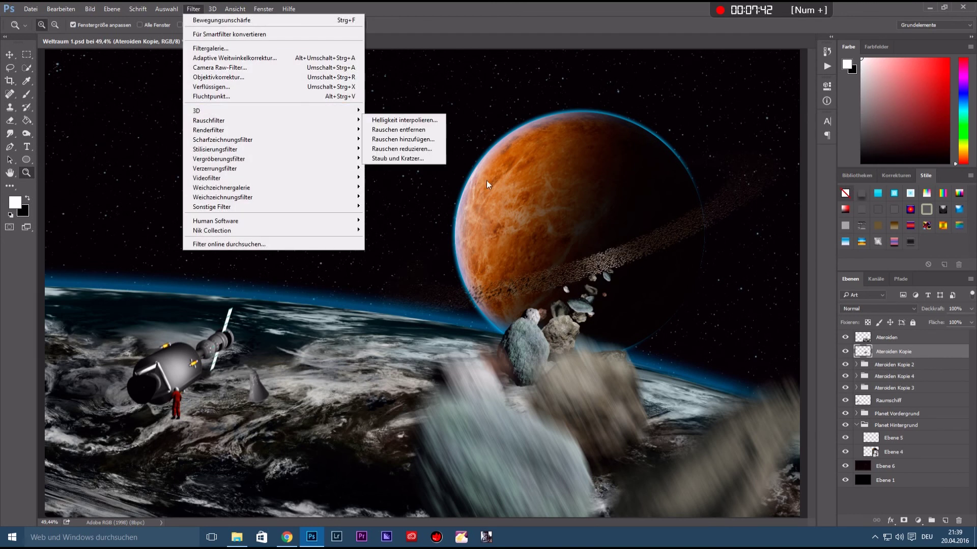
click(484, 83)
click(845, 352)
click(193, 9)
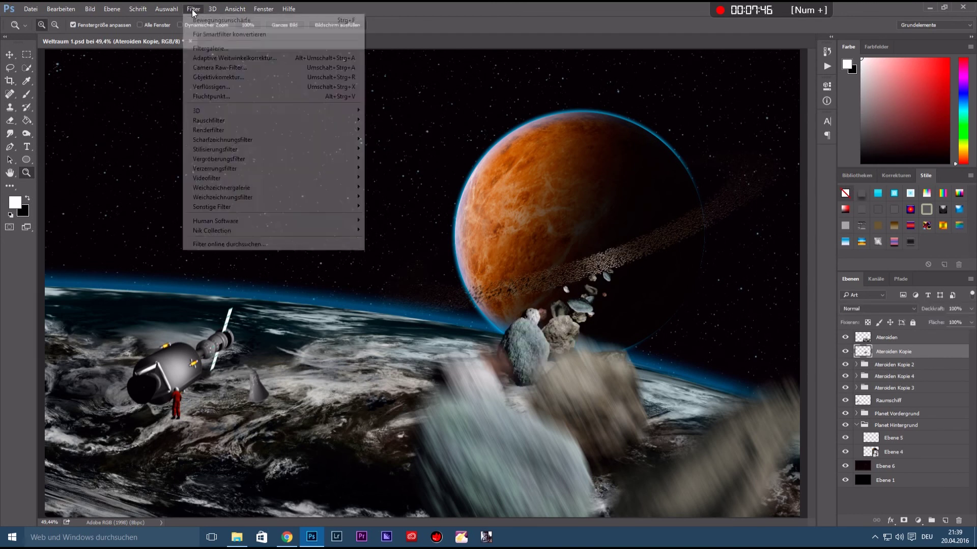
click(405, 197)
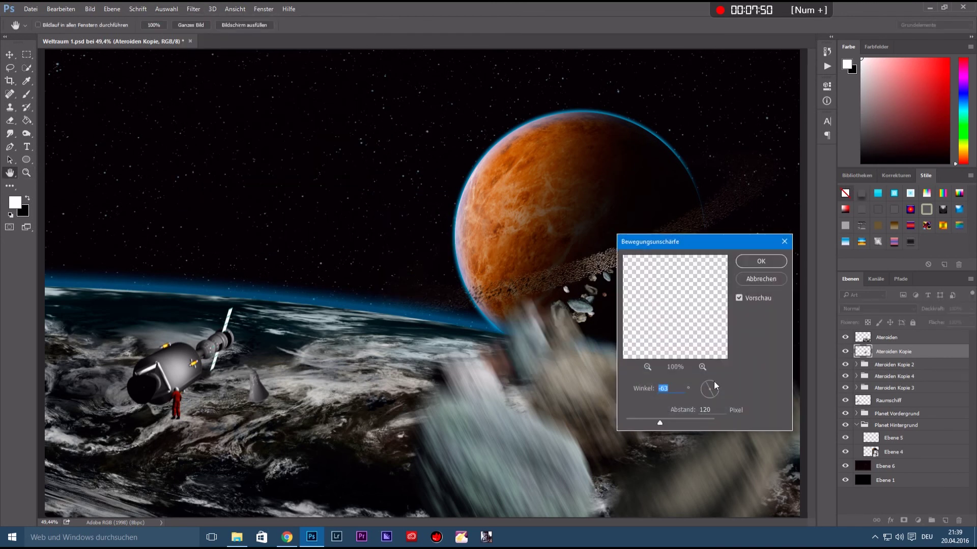
drag(657, 423, 649, 423)
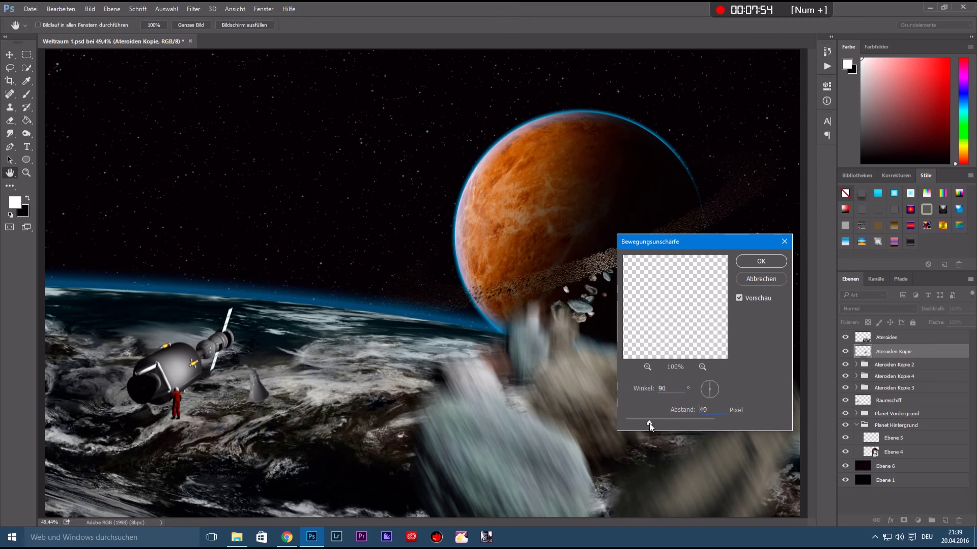
click(763, 263)
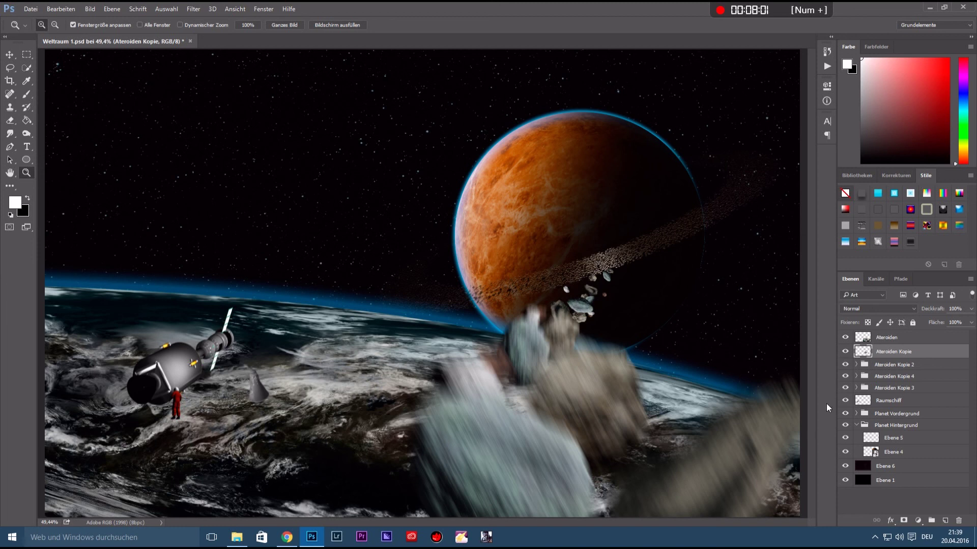
click(895, 364)
right_click(895, 365)
- Merge Ateroiden Kopie 2 into one layer and apply a 19-pixel Motion Blur
click(864, 267)
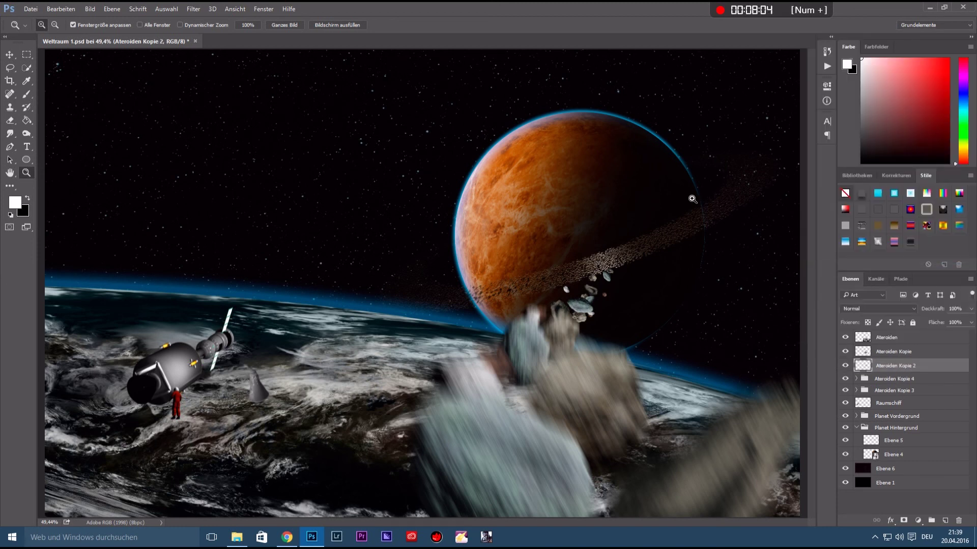
click(194, 9)
mouse_move(223, 196)
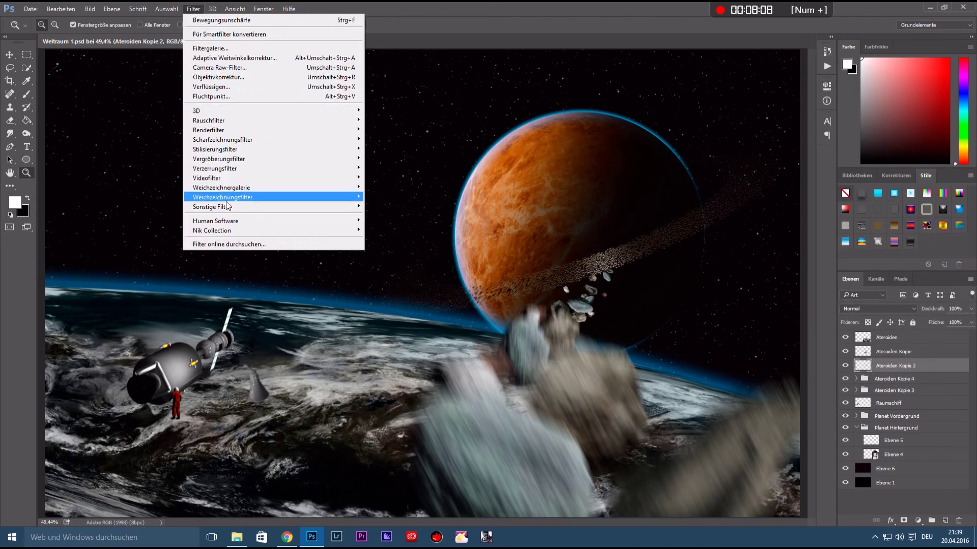
click(395, 198)
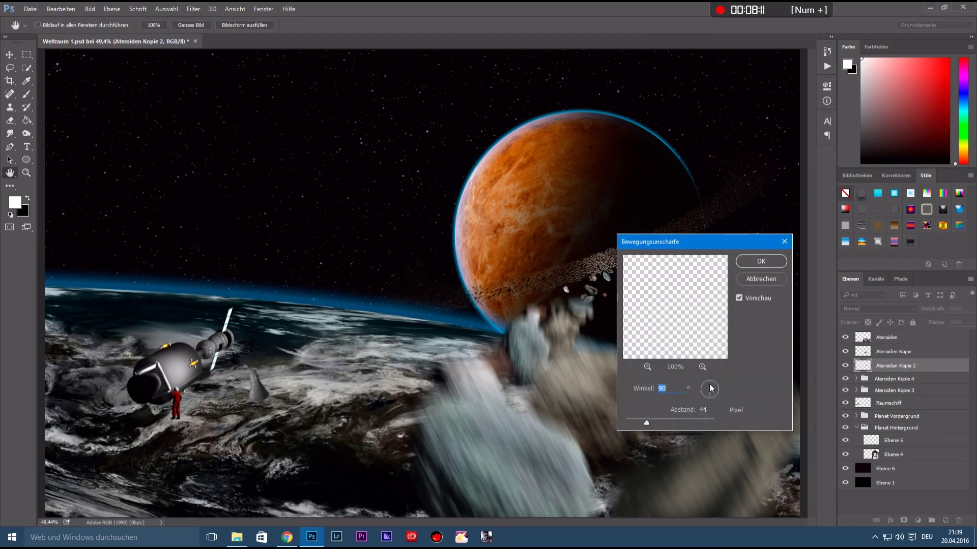
drag(647, 423, 634, 423)
click(755, 263)
key(z)
- Merge Ateroiden Kopie 4 and apply a light Motion Blur, angle 75, distance 7
right_click(889, 382)
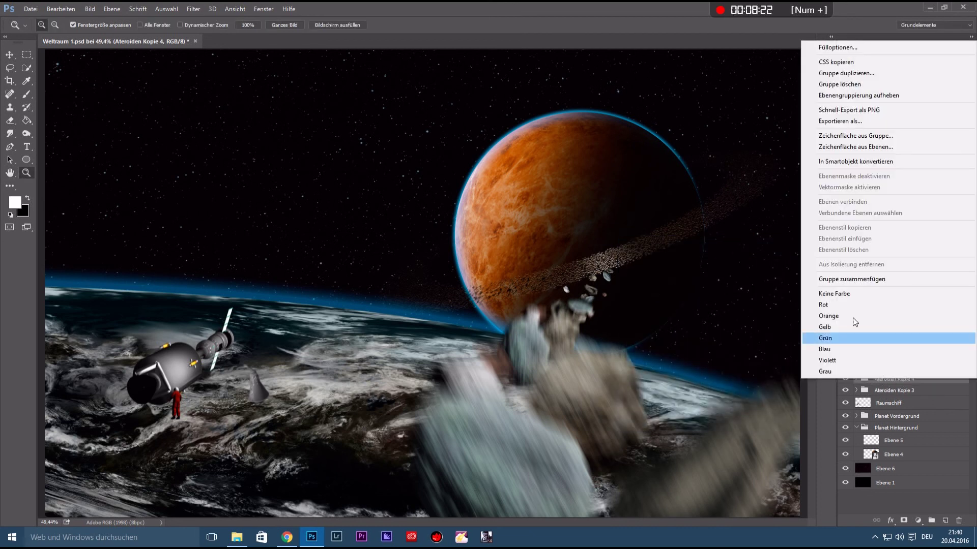
click(865, 339)
click(194, 9)
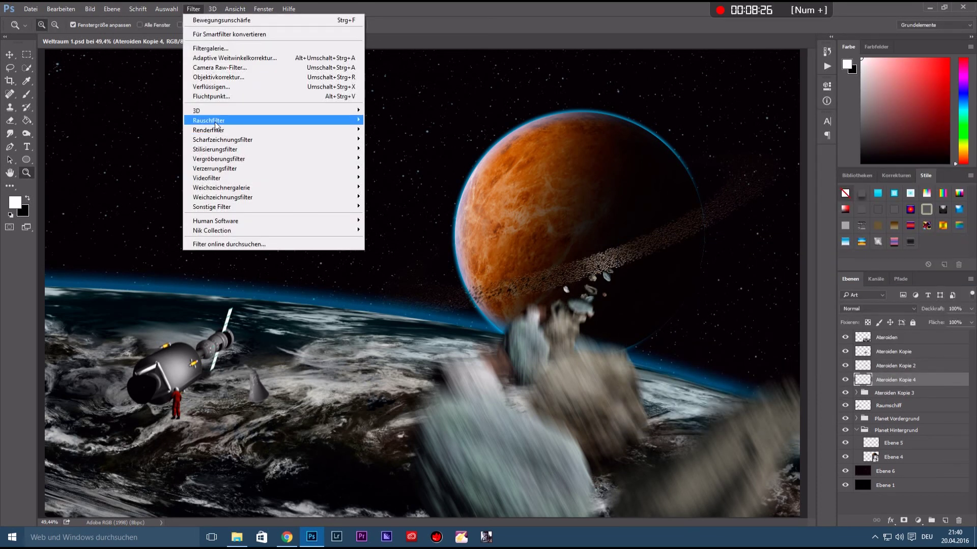
click(417, 197)
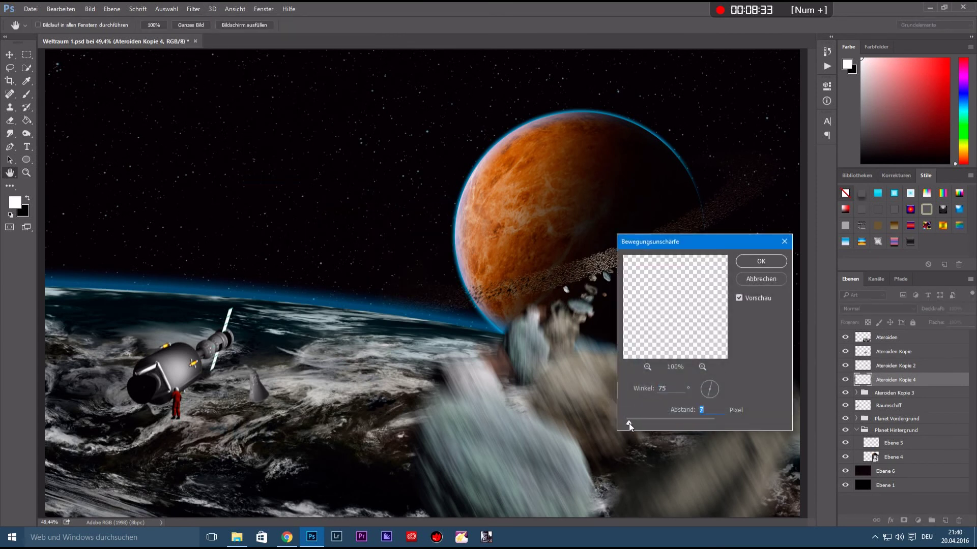
click(759, 261)
key(z)
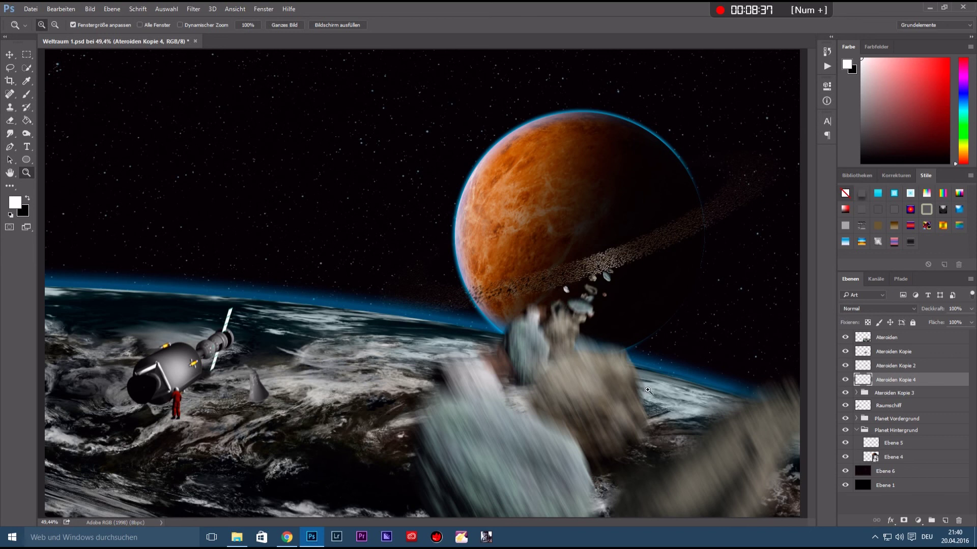